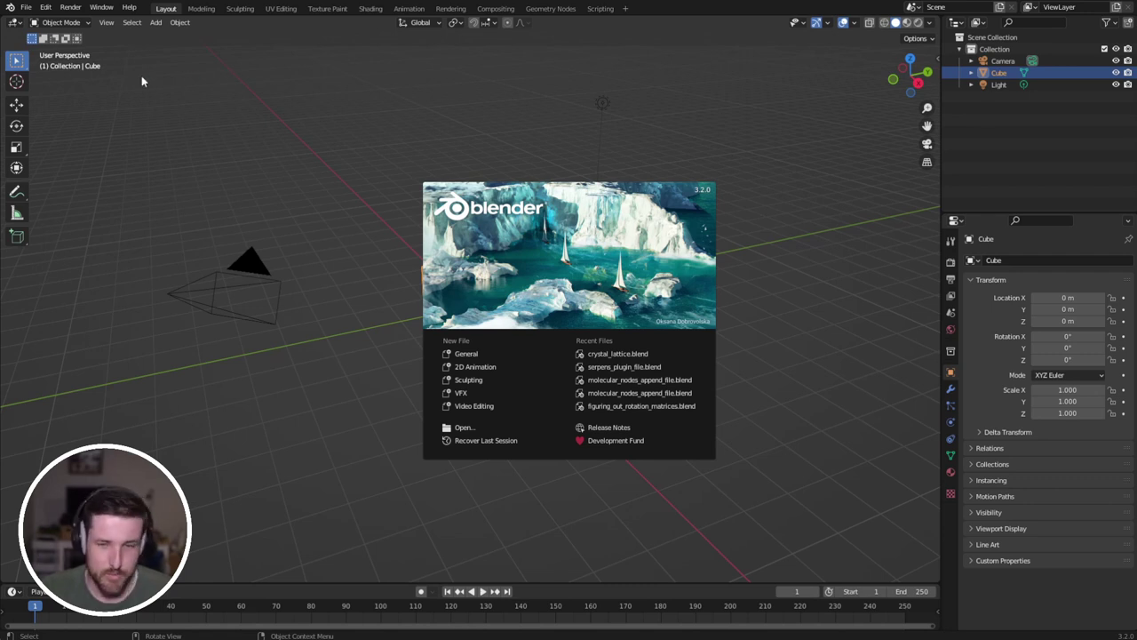
Search the add-on preferences for 'MOLEC' and expand the Molecular Nodes 0.8.1 entry.
{"action": "left_click", "coordinate": [46, 8]}
{"action": "left_click", "coordinate": [46, 8]}
{"action": "left_click", "coordinate": [86, 189]}
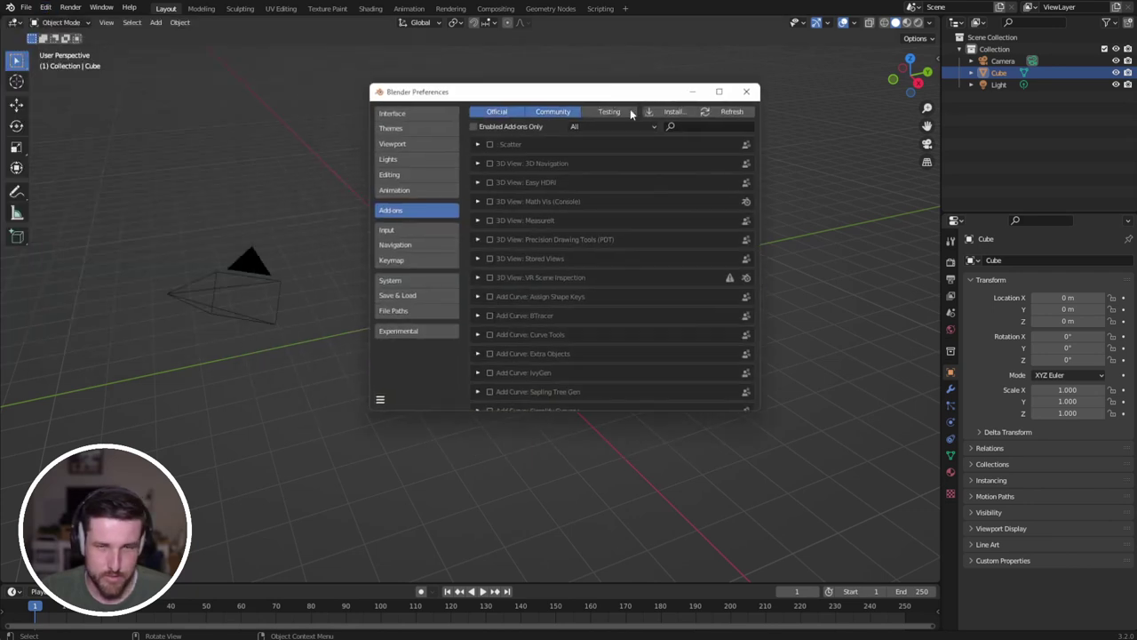
{"action": "left_click", "coordinate": [709, 128]}
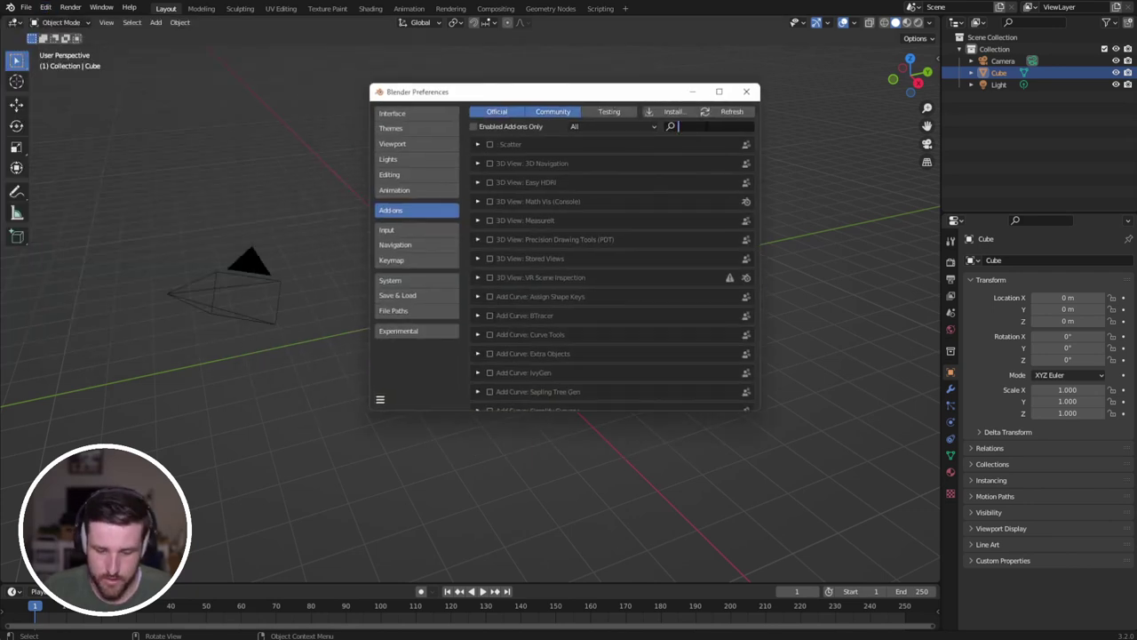
{"action": "type", "text": "MOLEC"}
{"action": "key", "text": "Return"}
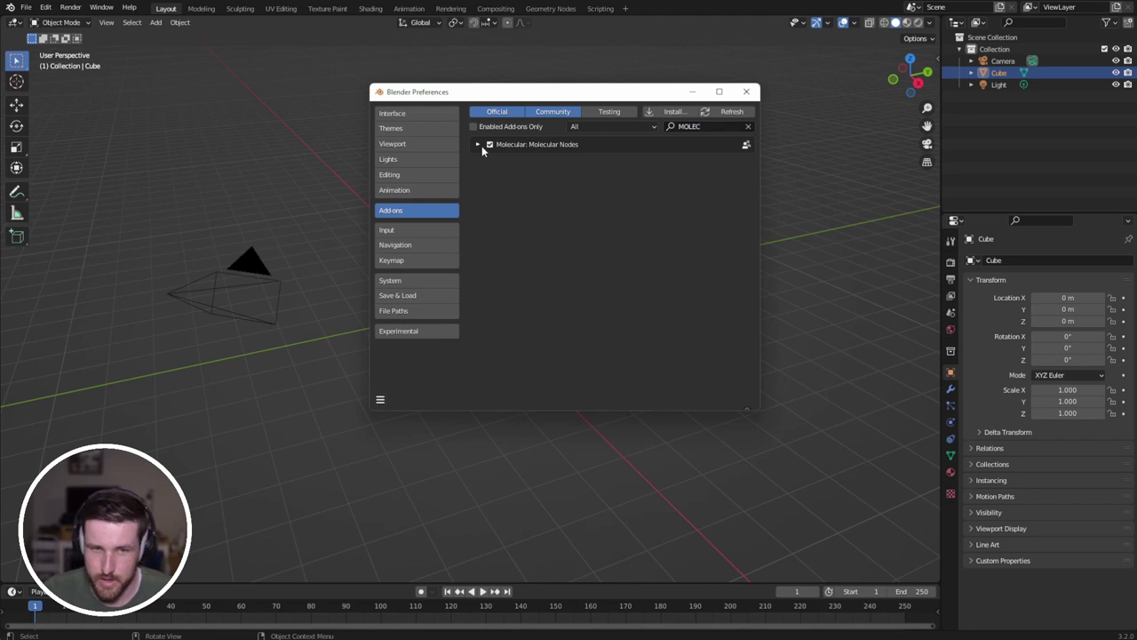
{"action": "left_click", "coordinate": [478, 144]}
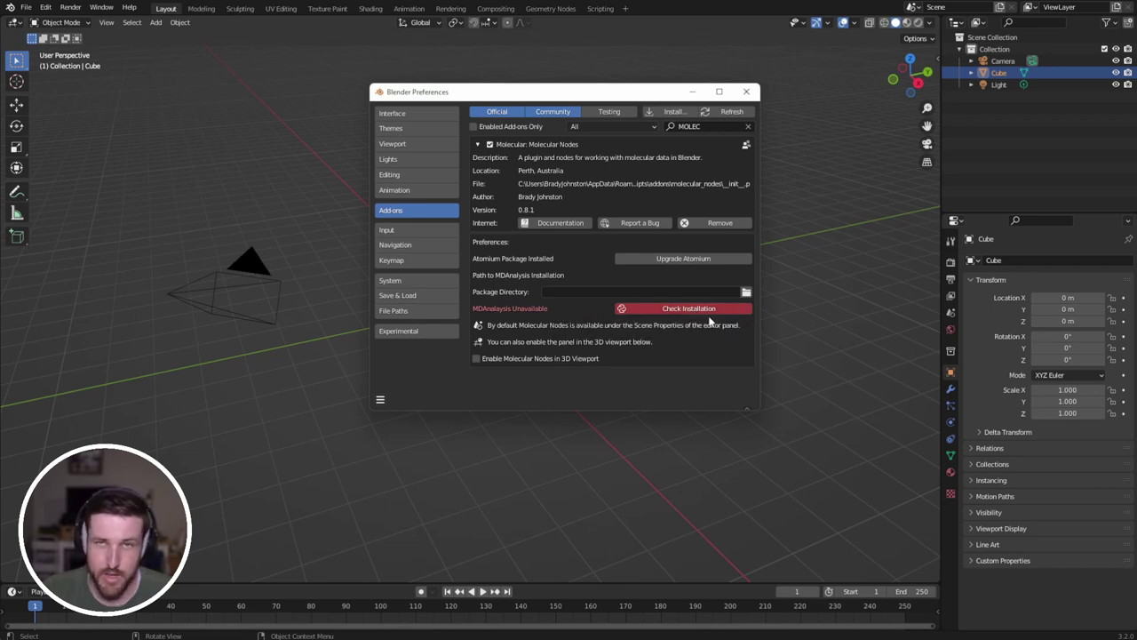
Widen the Scene properties and switch the Molecular Nodes panel to its MD Trajectory tab.
{"action": "left_click", "coordinate": [950, 313]}
{"action": "left_click_drag", "start_coordinate": [942, 314], "coordinate": [853, 317]}
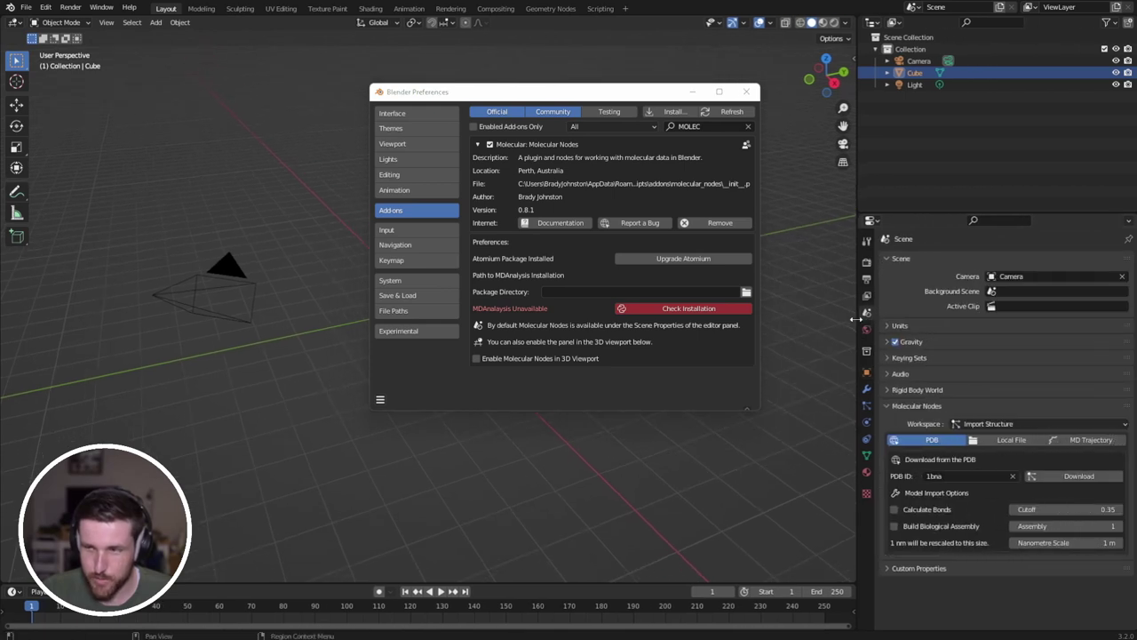
{"action": "left_click", "coordinate": [1081, 442]}
{"action": "scroll", "coordinate": [1076, 439], "scroll_direction": "down", "scroll_amount": 2}
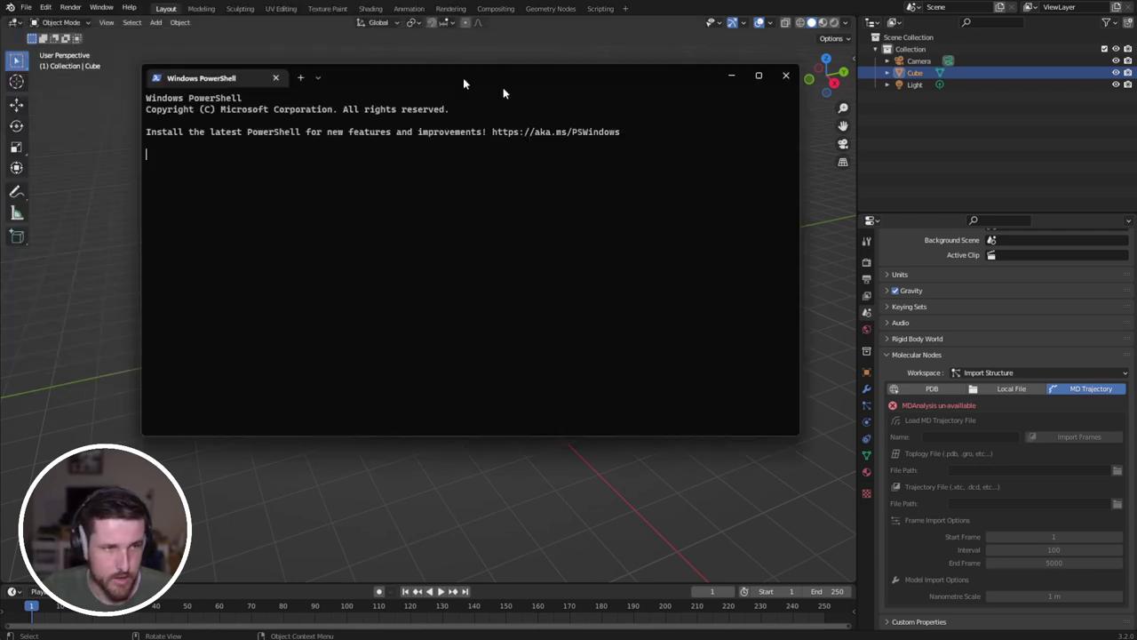
Start the Python interpreter in PowerShell and copy its 3.10.4 version number.
{"action": "left_click_drag", "start_coordinate": [503, 87], "coordinate": [660, 128]}
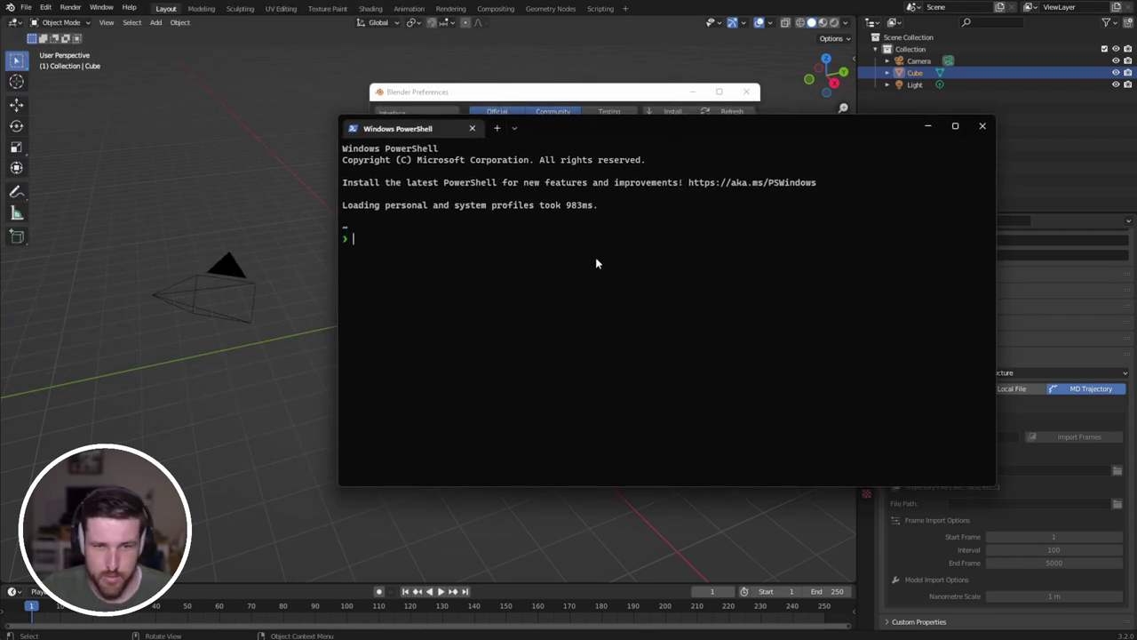
{"action": "type", "text": "python"}
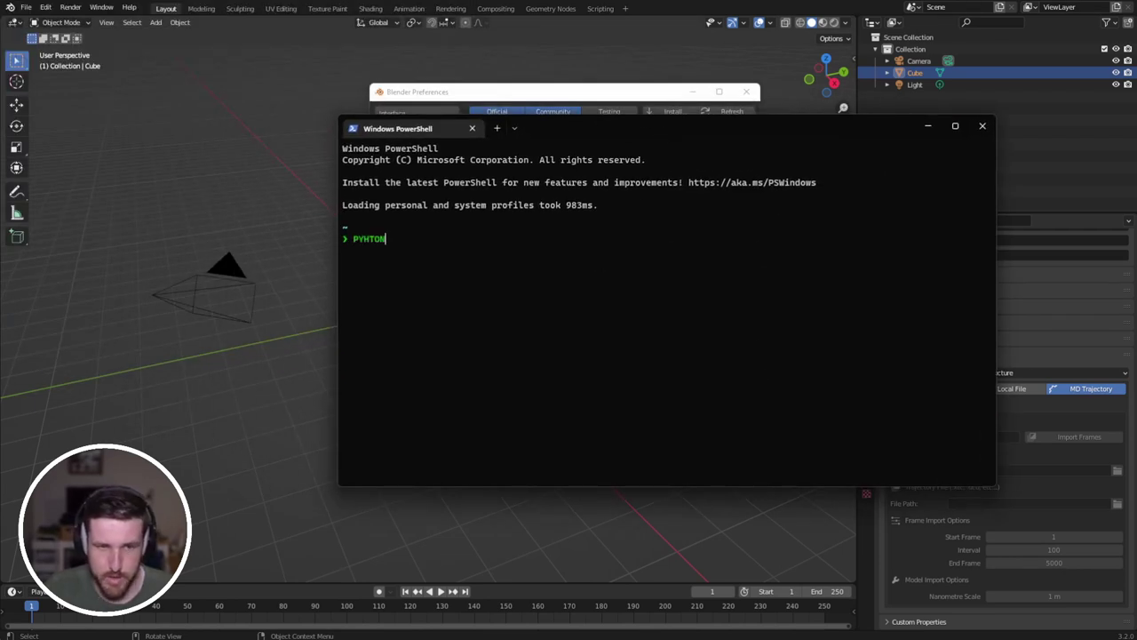
{"action": "key", "text": "BackSpace"}
{"action": "key", "text": "BackSpace"}
{"action": "key", "text": "BackSpace"}
{"action": "key", "text": "BackSpace"}
{"action": "key", "text": "BackSpace"}
{"action": "key", "text": "BackSpace"}
{"action": "key", "text": "Caps_Lock"}
{"action": "type", "text": "python"}
{"action": "key", "text": "Return"}
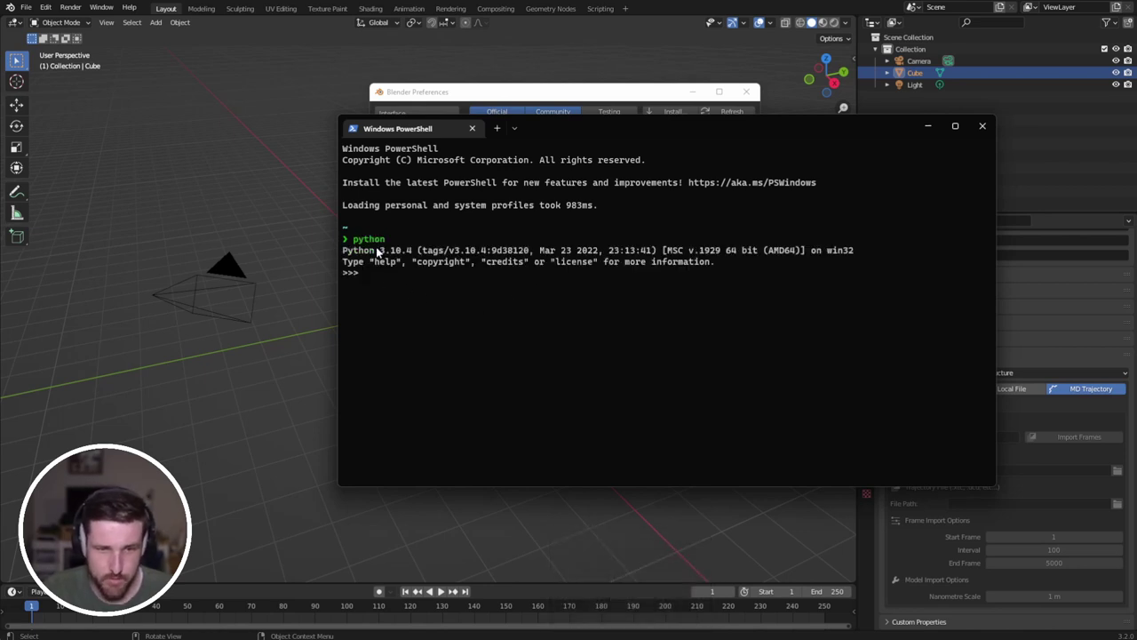
{"action": "left_click_drag", "start_coordinate": [377, 253], "coordinate": [414, 254]}
{"action": "key", "text": "ctrl+c"}
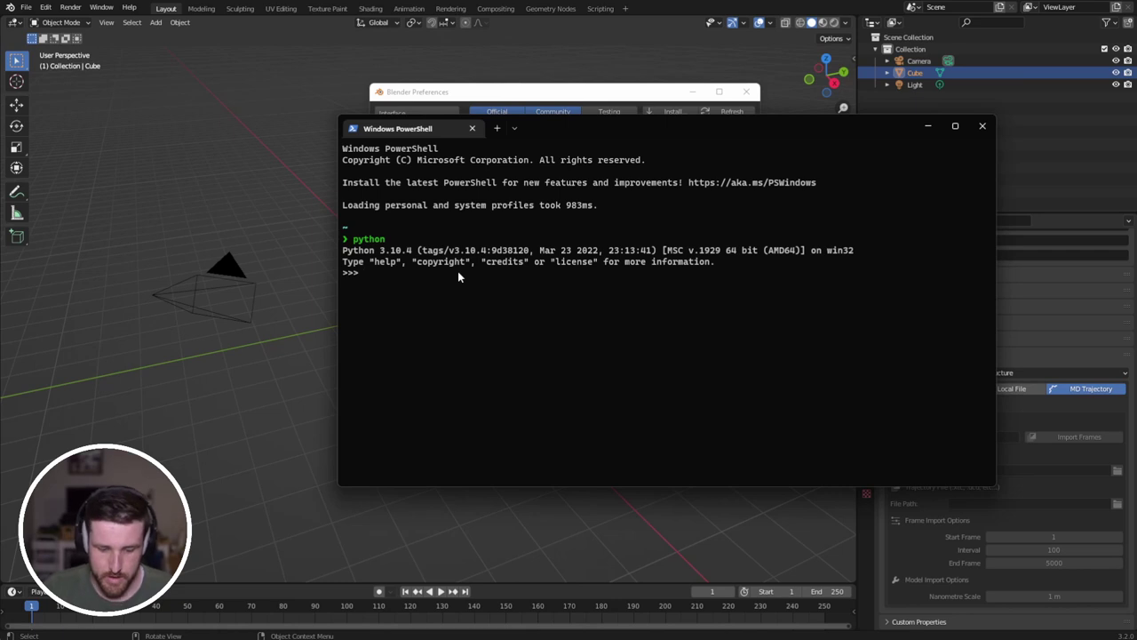
Run 'import MDAnalysis as mda' and 'mda.__path__', then select the printed install path.
{"action": "type", "text": "import MDAa"}
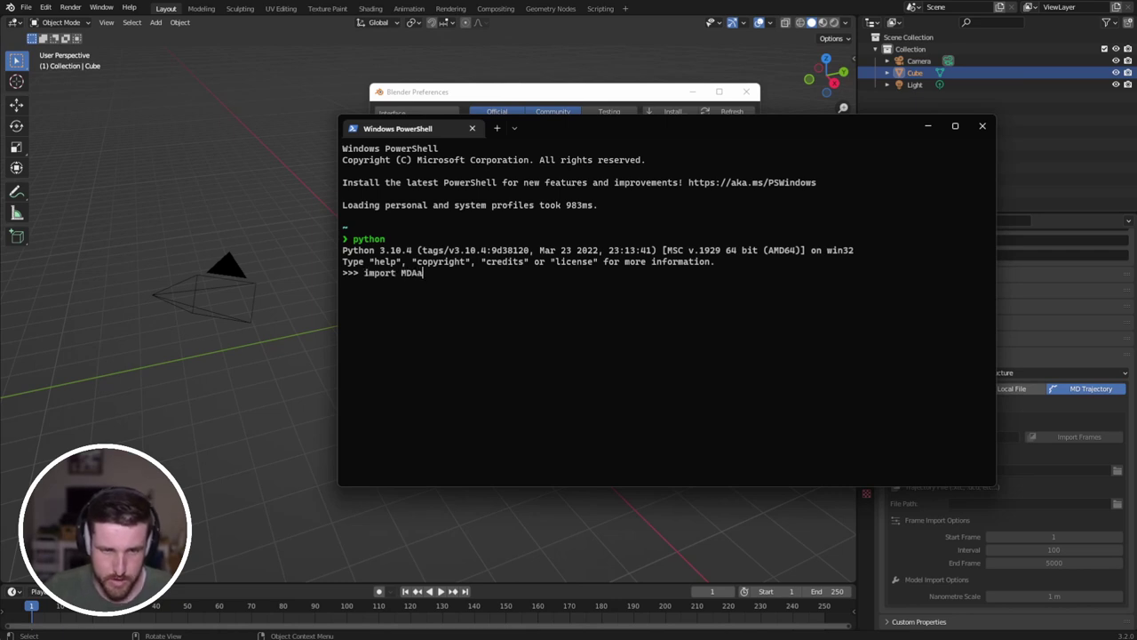
{"action": "key", "text": "BackSpace"}
{"action": "type", "text": "nalysis as "}
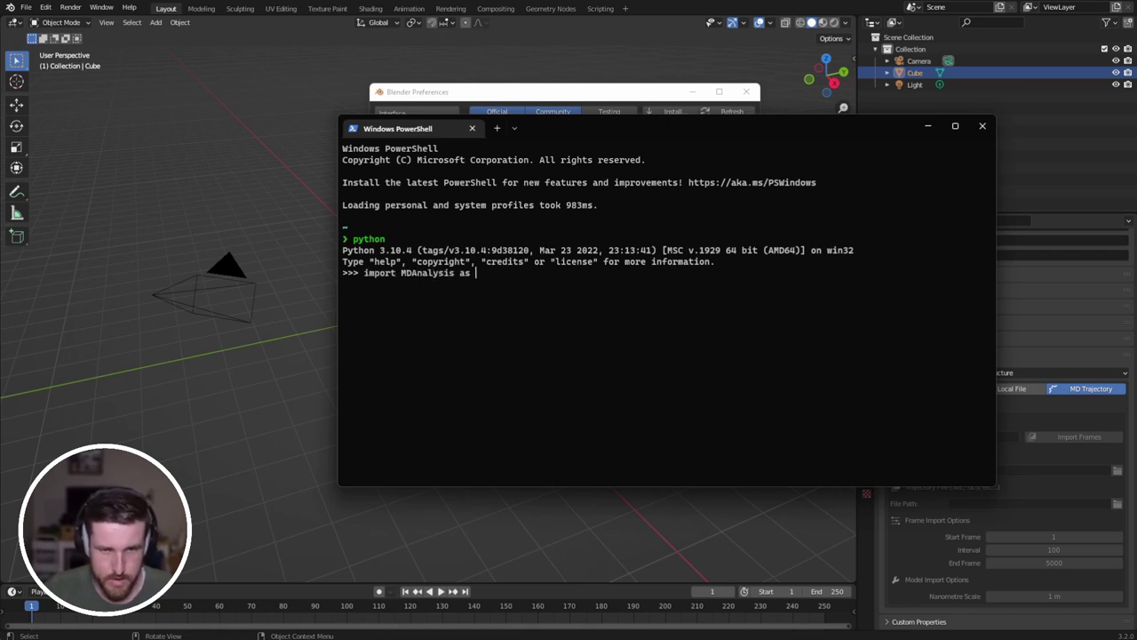
{"action": "type", "text": "mda"}
{"action": "key", "text": "Return"}
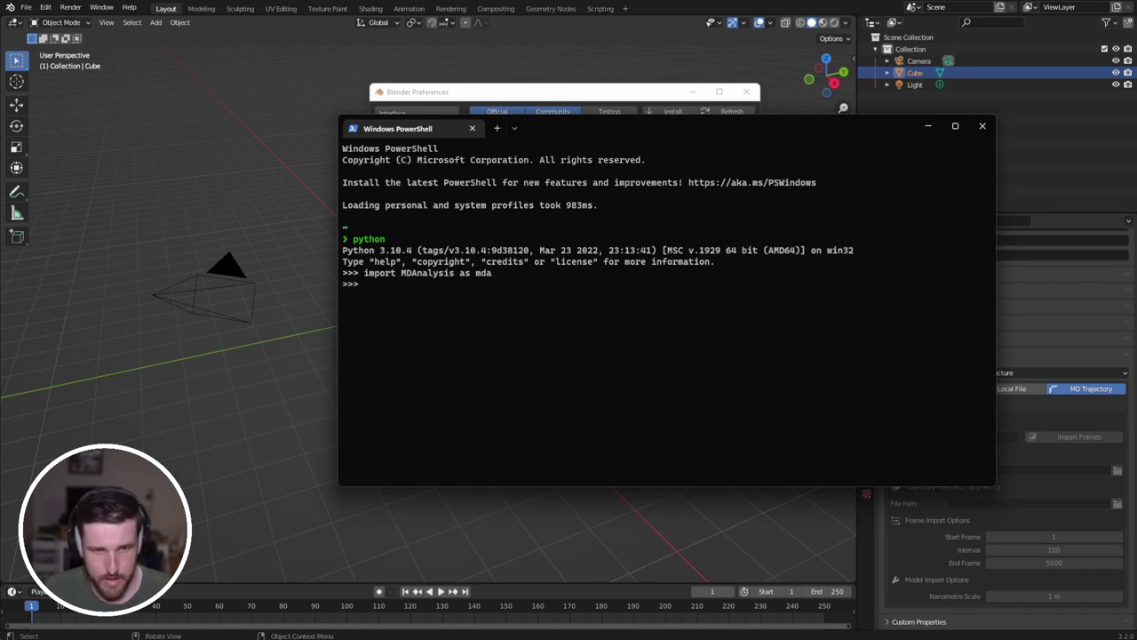
{"action": "type", "text": "mda"}
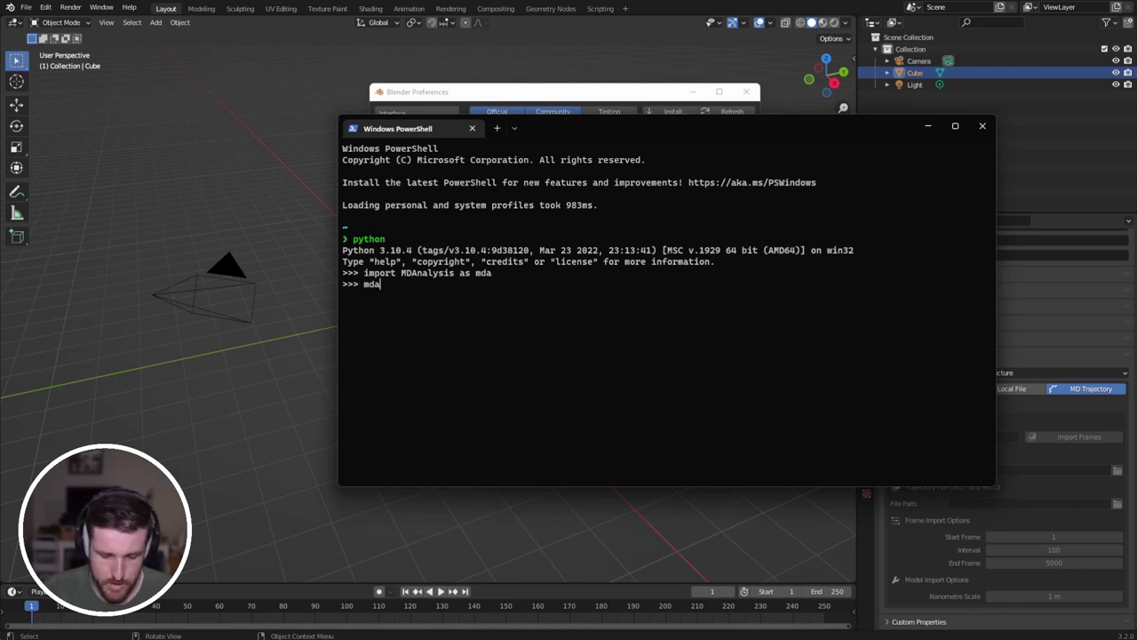
{"action": "type", "text": ".__path__"}
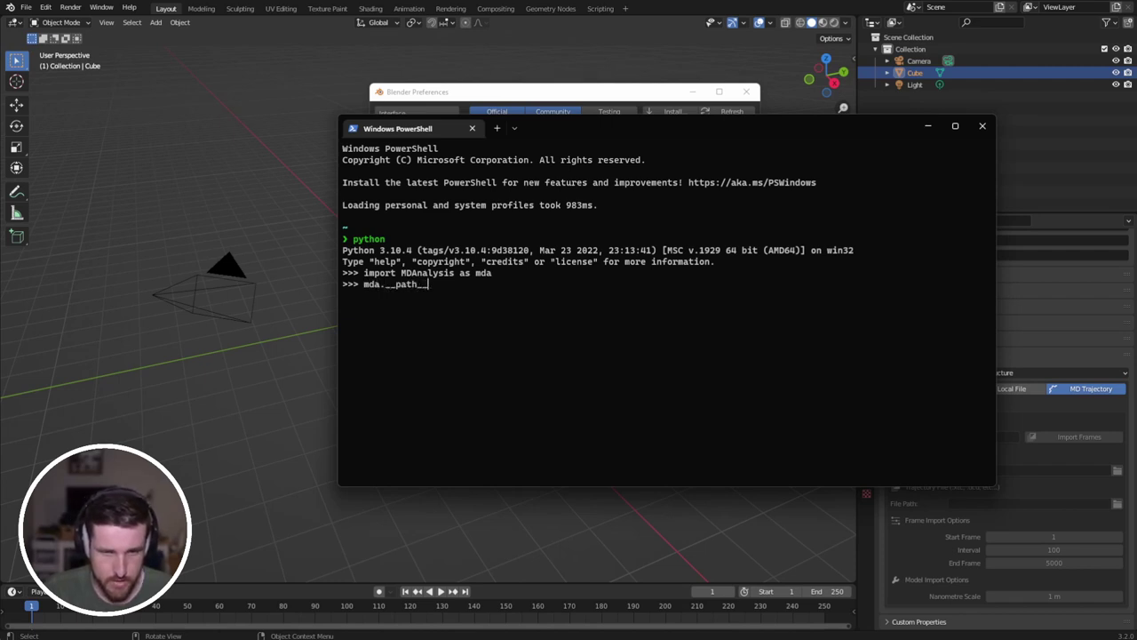
{"action": "key", "text": "Return"}
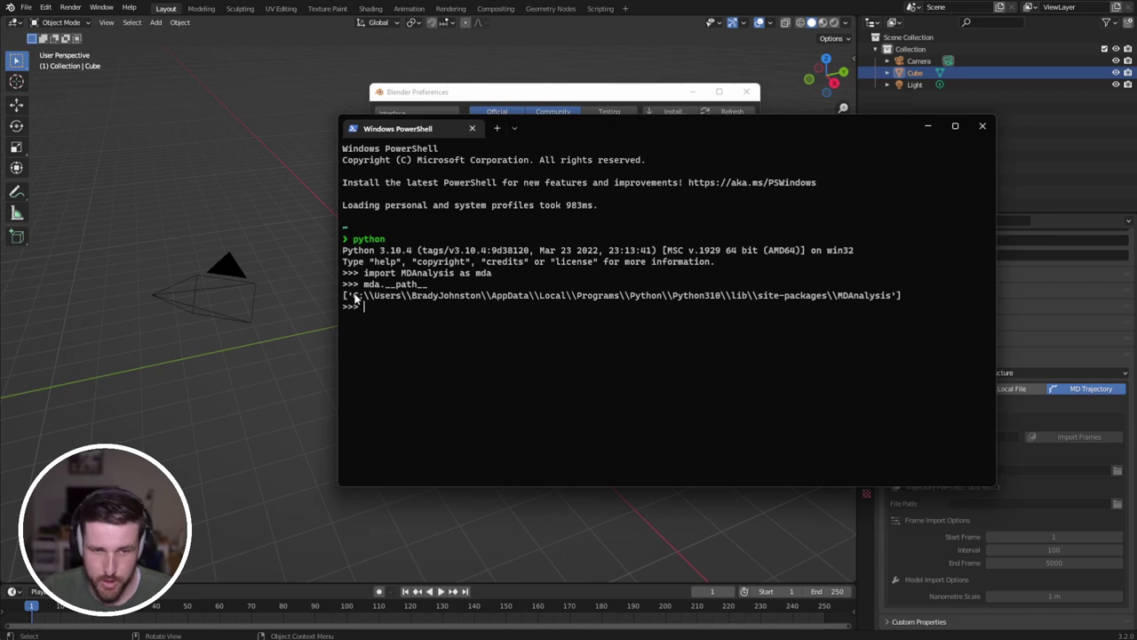
{"action": "left_click_drag", "start_coordinate": [353, 297], "coordinate": [827, 298]}
Paste the site-packages path into Package Directory and recheck the MDAnalysis installation.
{"action": "key", "text": "ctrl+c"}
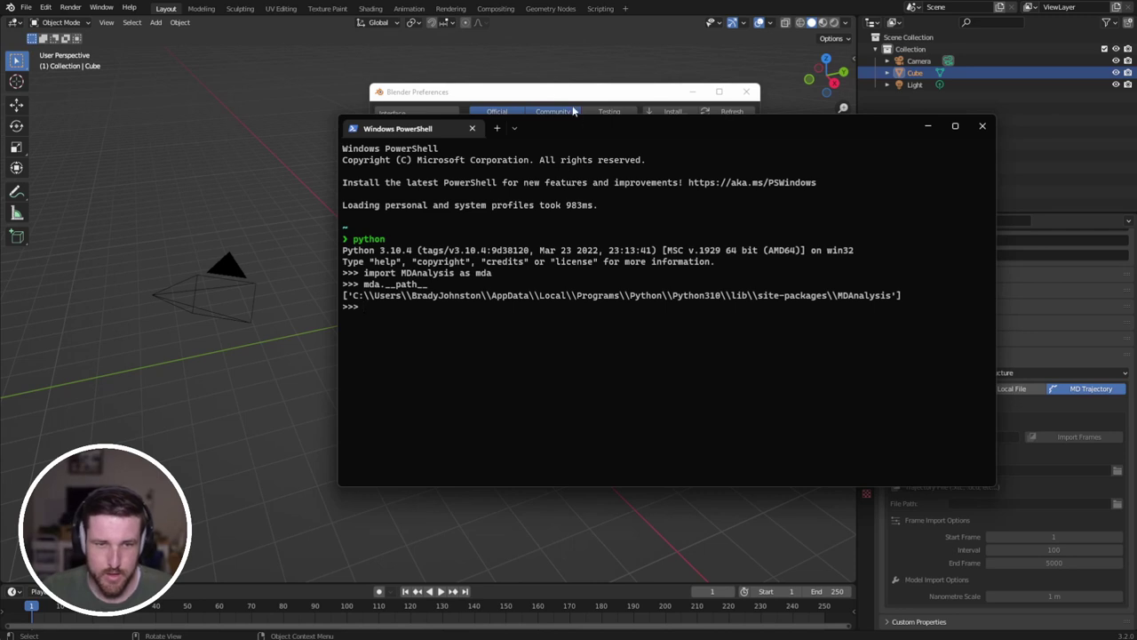
{"action": "left_click", "coordinate": [563, 94]}
{"action": "left_click", "coordinate": [592, 294]}
{"action": "key", "text": "ctrl+v"}
{"action": "key", "text": "Return"}
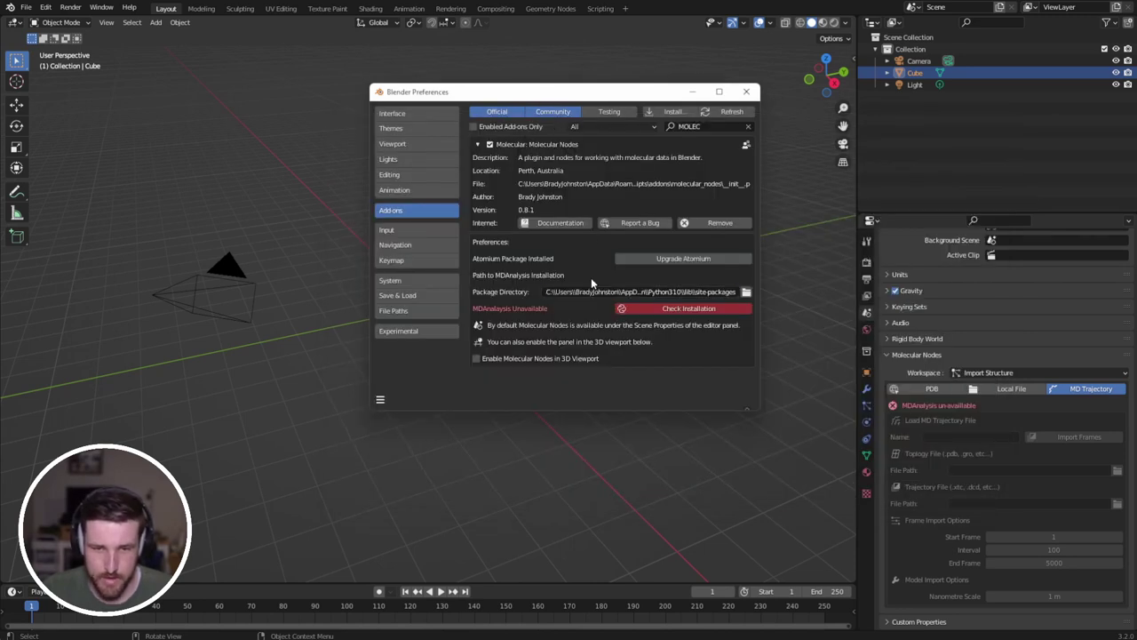
{"action": "left_click", "coordinate": [700, 310]}
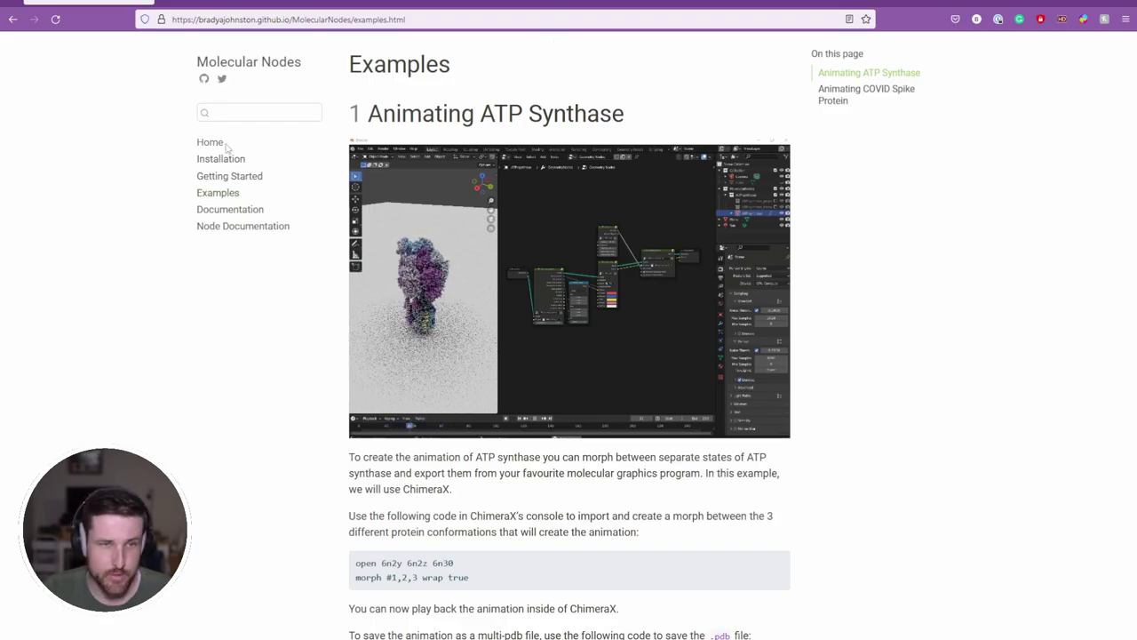
Jump to the Animating COVID Spike Protein section of the Examples page.
{"action": "scroll", "coordinate": [290, 257], "scroll_direction": "down", "scroll_amount": 3}
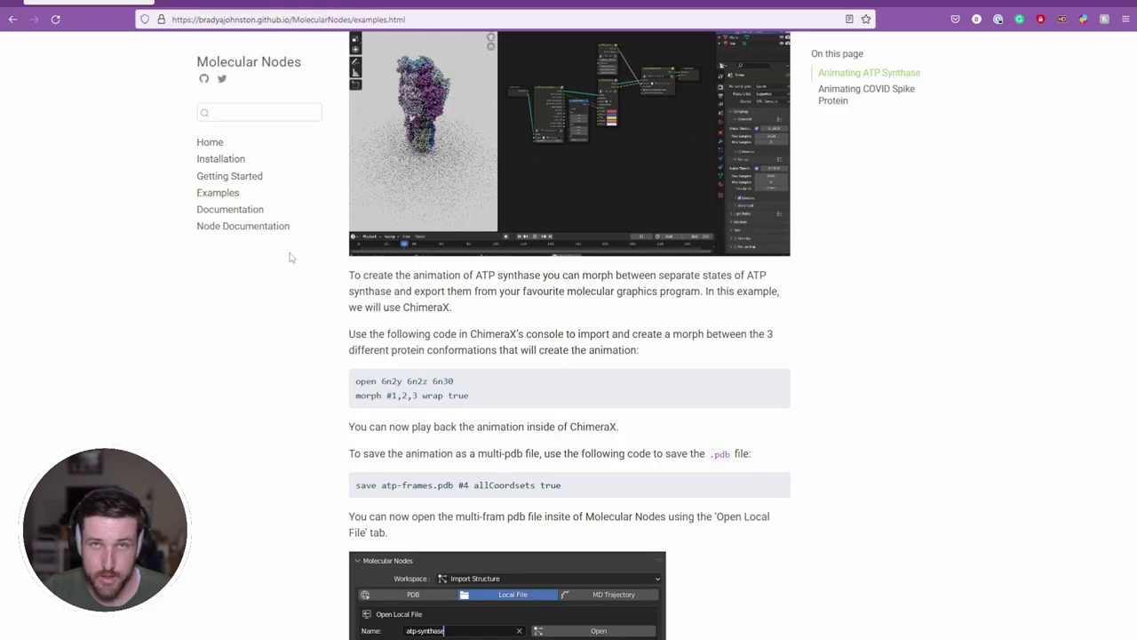
{"action": "scroll", "coordinate": [290, 257], "scroll_direction": "down", "scroll_amount": 3}
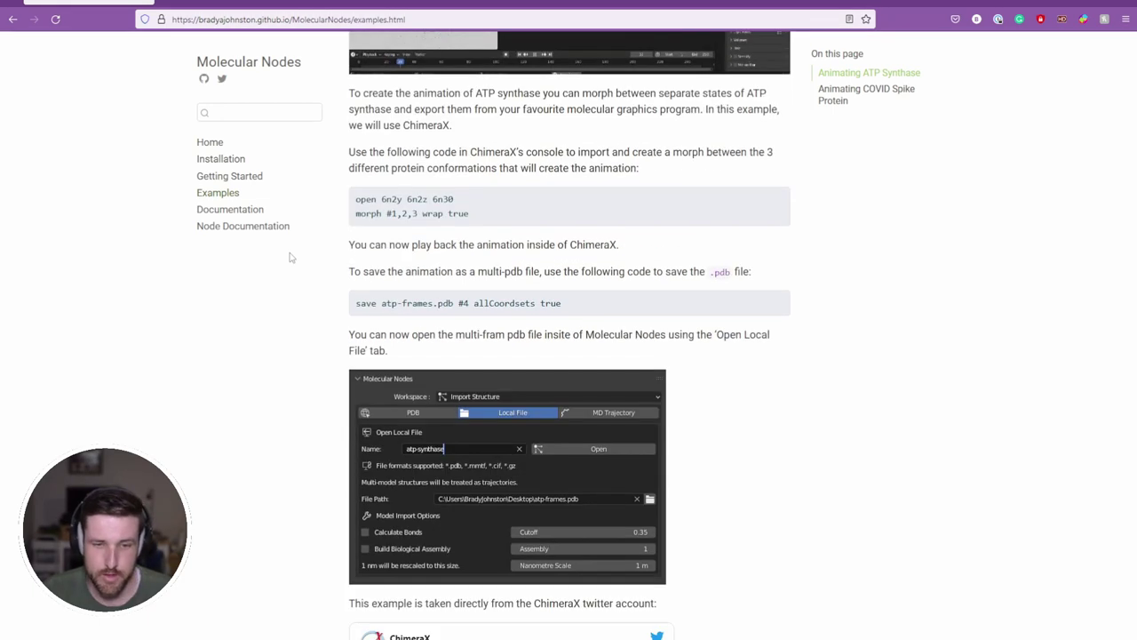
{"action": "scroll", "coordinate": [287, 414], "scroll_direction": "down", "scroll_amount": 7}
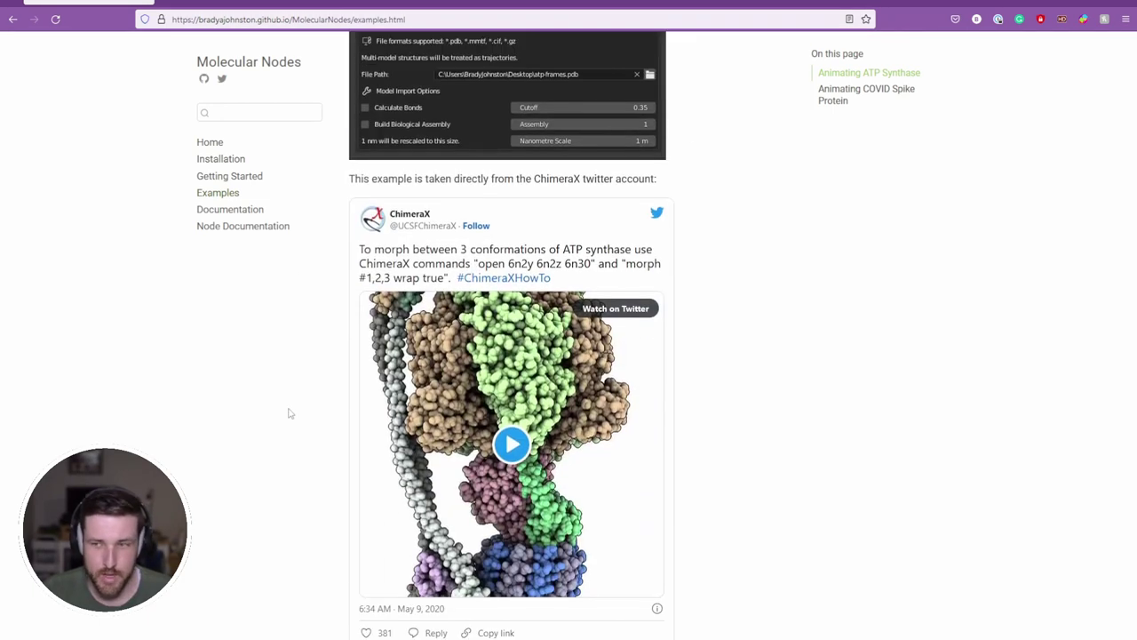
{"action": "scroll", "coordinate": [312, 367], "scroll_direction": "down", "scroll_amount": 7}
{"action": "scroll", "coordinate": [313, 367], "scroll_direction": "down", "scroll_amount": 1}
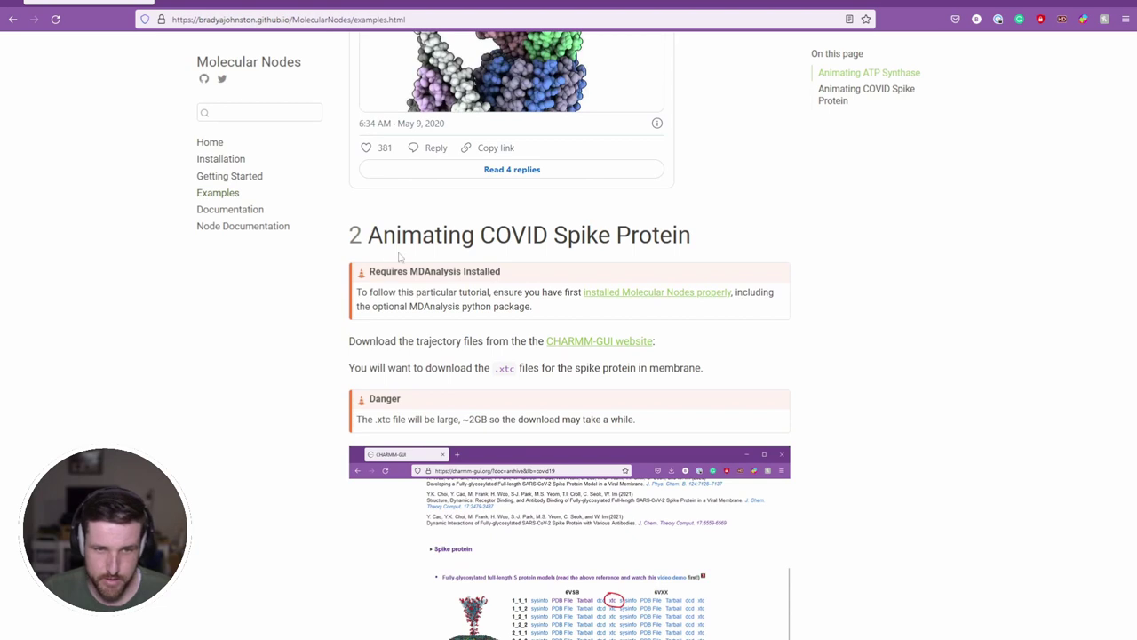
{"action": "left_click", "coordinate": [849, 100]}
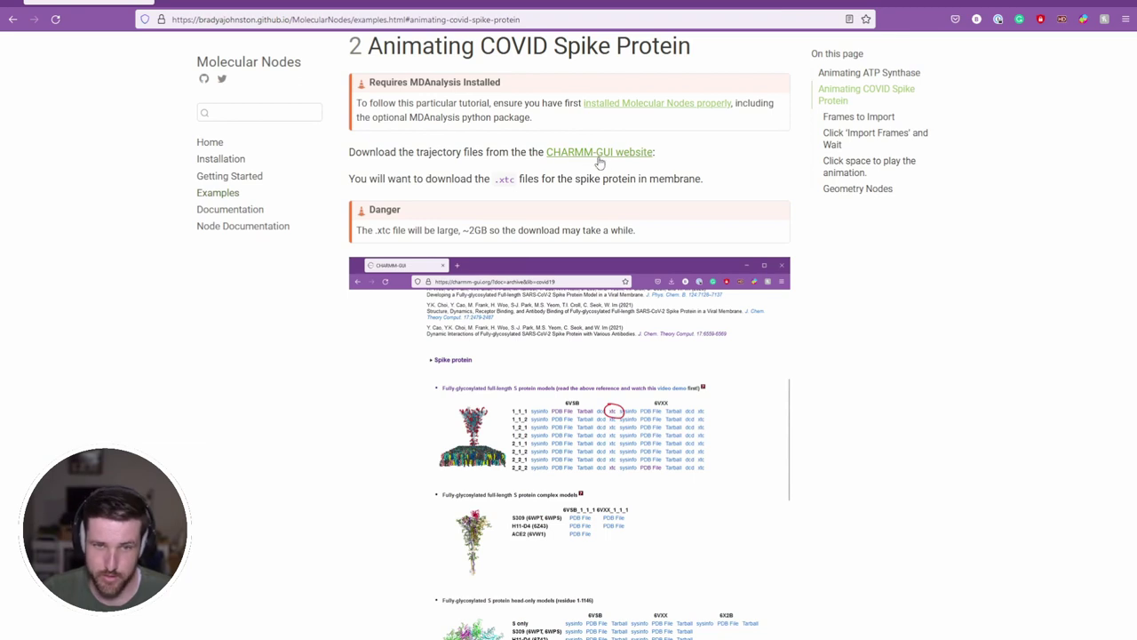
Play the Just Points and Rendered View videos, then follow the CHARMM-GUI COVID-19 archive link.
{"action": "scroll", "coordinate": [513, 296], "scroll_direction": "down", "scroll_amount": 2}
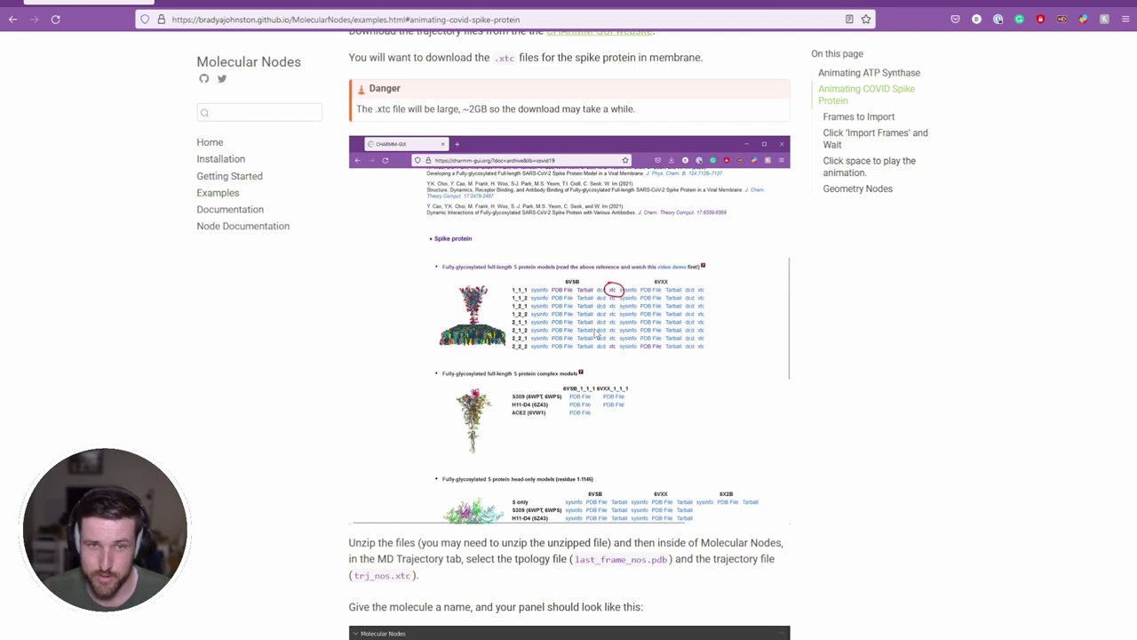
{"action": "scroll", "coordinate": [597, 336], "scroll_direction": "down", "scroll_amount": 3}
{"action": "scroll", "coordinate": [544, 174], "scroll_direction": "up", "scroll_amount": 4}
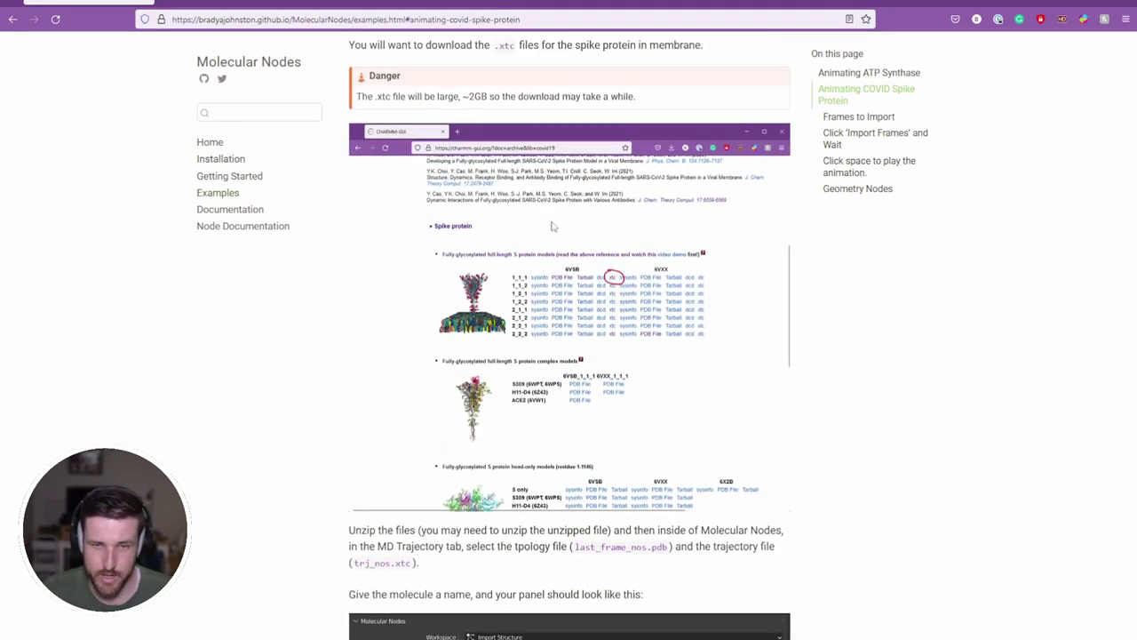
{"action": "scroll", "coordinate": [545, 174], "scroll_direction": "up", "scroll_amount": 2}
{"action": "scroll", "coordinate": [557, 165], "scroll_direction": "down", "scroll_amount": 6}
{"action": "scroll", "coordinate": [549, 138], "scroll_direction": "down", "scroll_amount": 3}
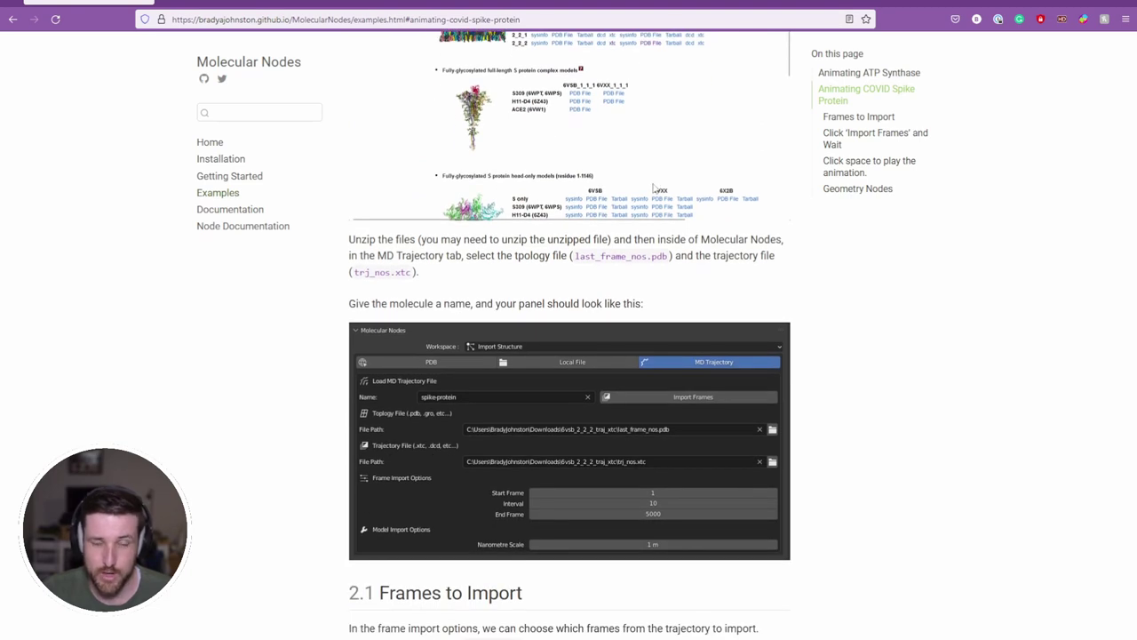
{"action": "scroll", "coordinate": [525, 269], "scroll_direction": "down", "scroll_amount": 5}
{"action": "scroll", "coordinate": [533, 258], "scroll_direction": "down", "scroll_amount": 2}
{"action": "scroll", "coordinate": [581, 297], "scroll_direction": "down", "scroll_amount": 3}
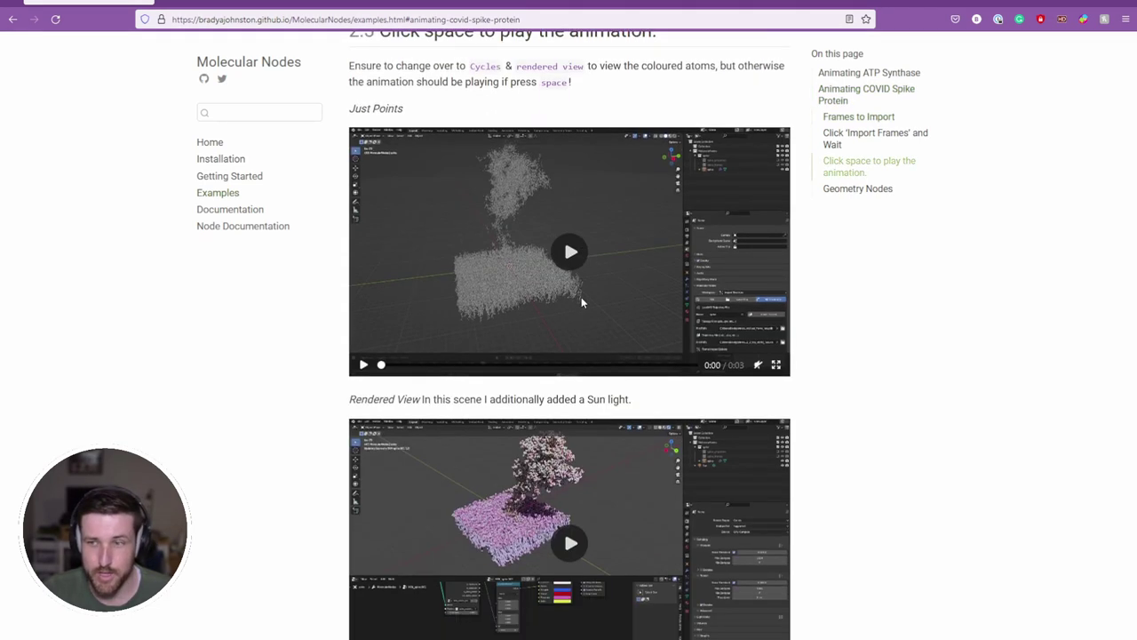
{"action": "left_click", "coordinate": [579, 250]}
{"action": "scroll", "coordinate": [575, 299], "scroll_direction": "down", "scroll_amount": 3}
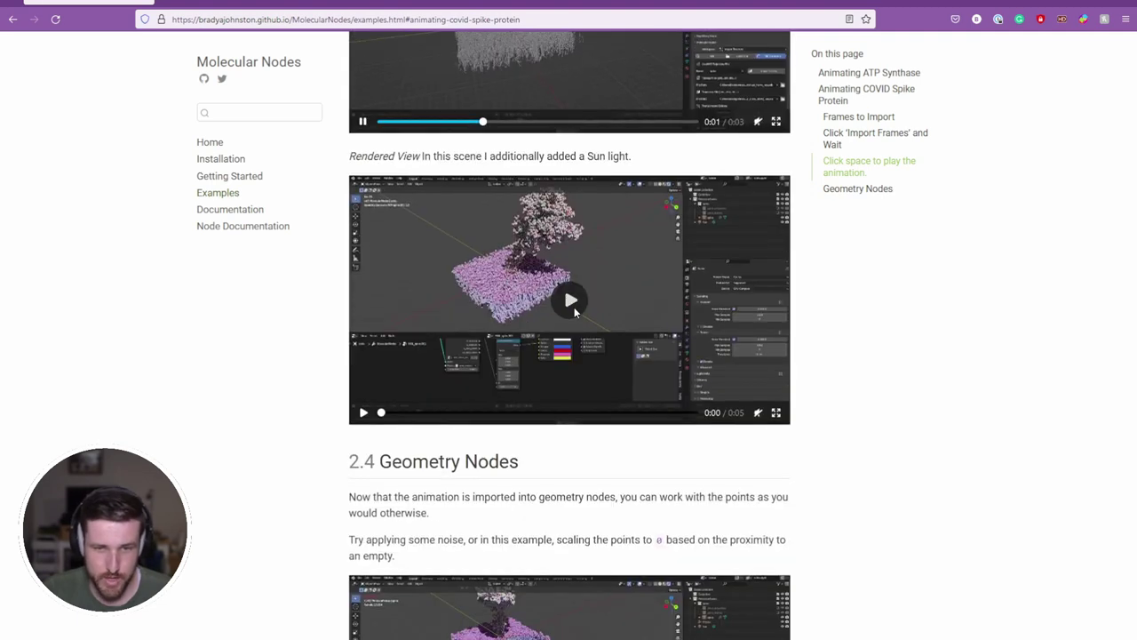
{"action": "left_click", "coordinate": [574, 303]}
{"action": "scroll", "coordinate": [574, 303], "scroll_direction": "down", "scroll_amount": 3}
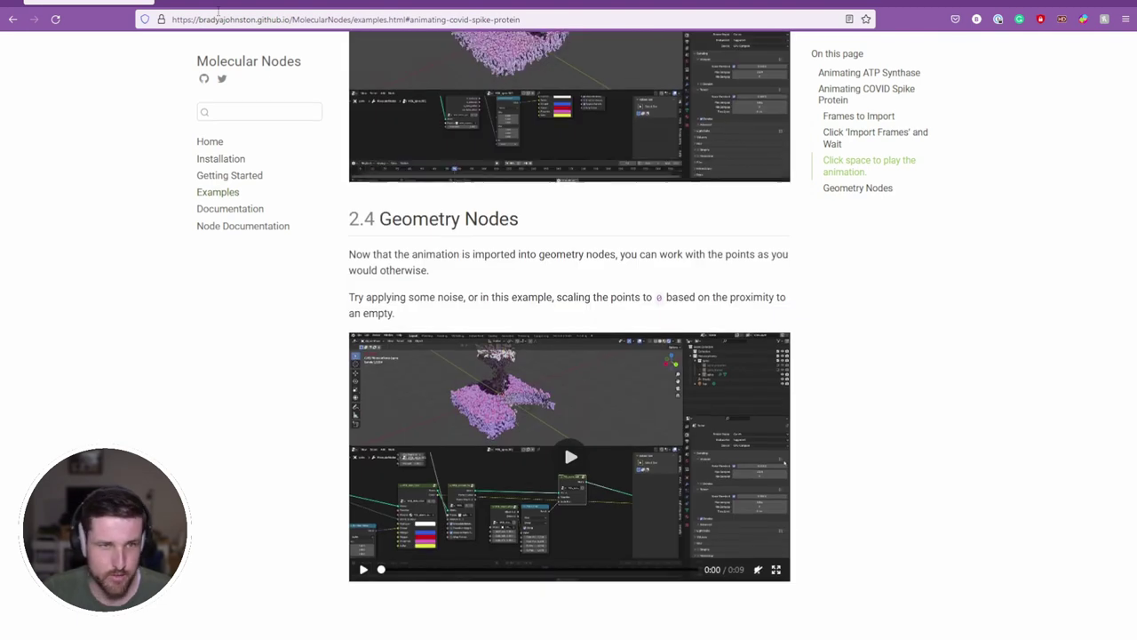
{"action": "left_click", "coordinate": [216, 3]}
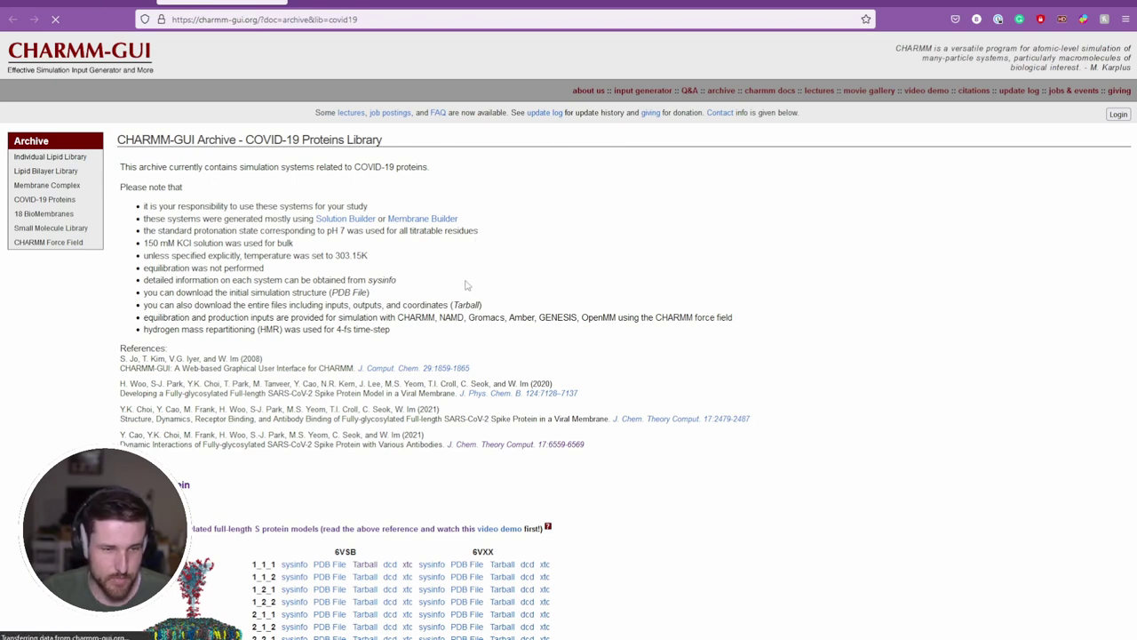
Look over the archive's glycosylated spike protein models, moving between the archive and docs tabs.
{"action": "scroll", "coordinate": [466, 284], "scroll_direction": "down", "scroll_amount": 3}
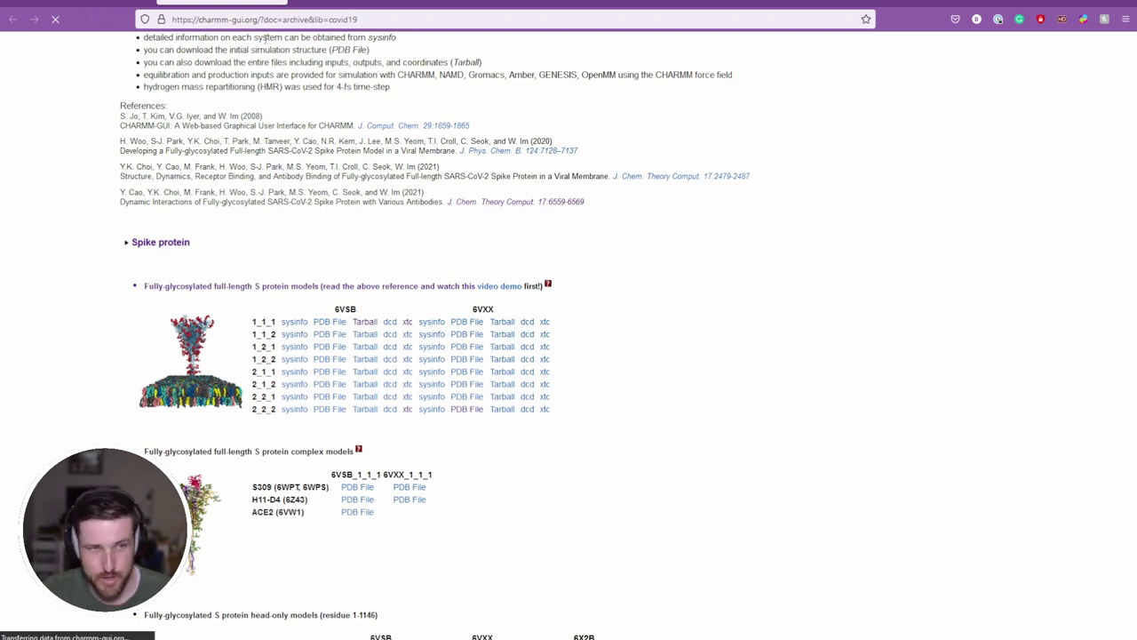
{"action": "key", "text": "ctrl+w"}
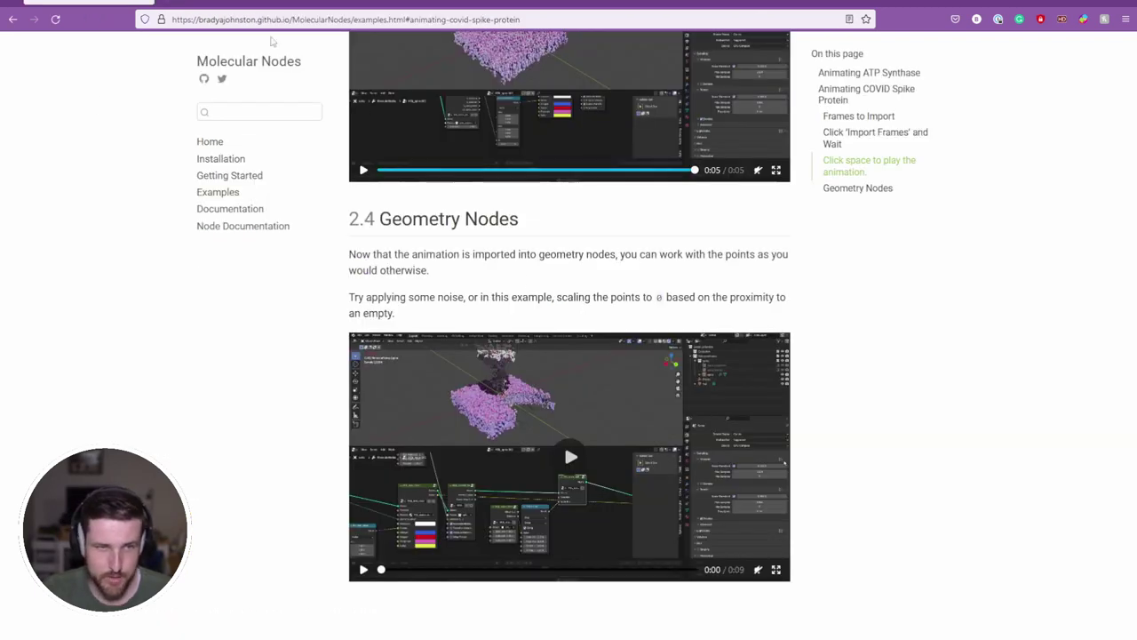
{"action": "key", "text": "ctrl+Tab"}
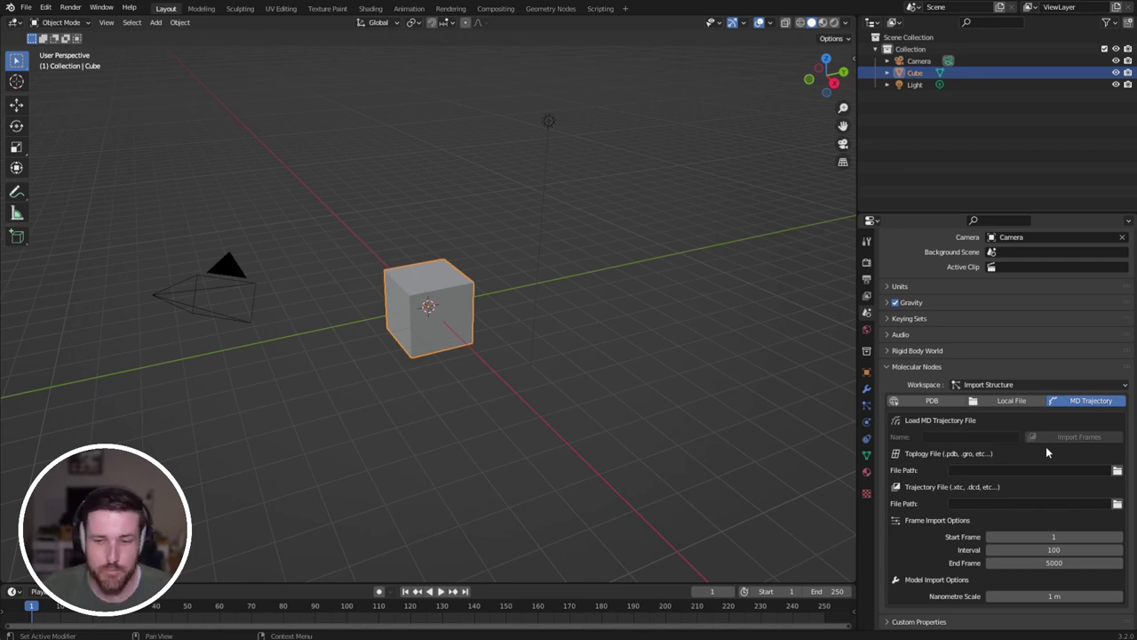
Load last_frame_nos.pdb from Downloads > 6vsb_2_2_2_traj_xtc as the topology file.
{"action": "left_click", "coordinate": [1118, 471]}
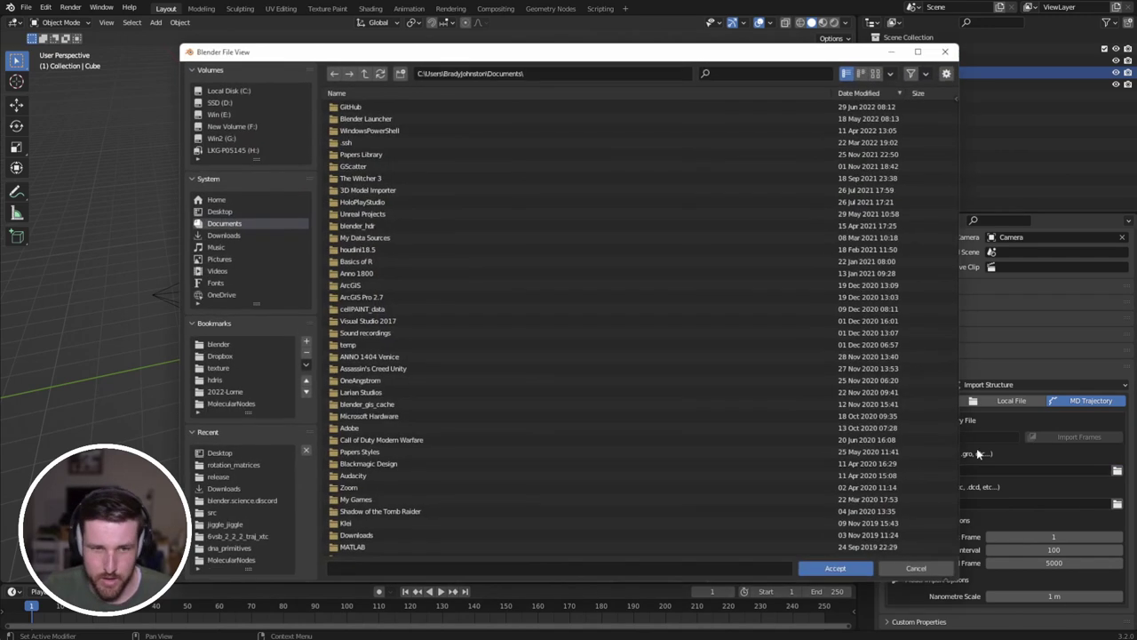
{"action": "left_click", "coordinate": [238, 489]}
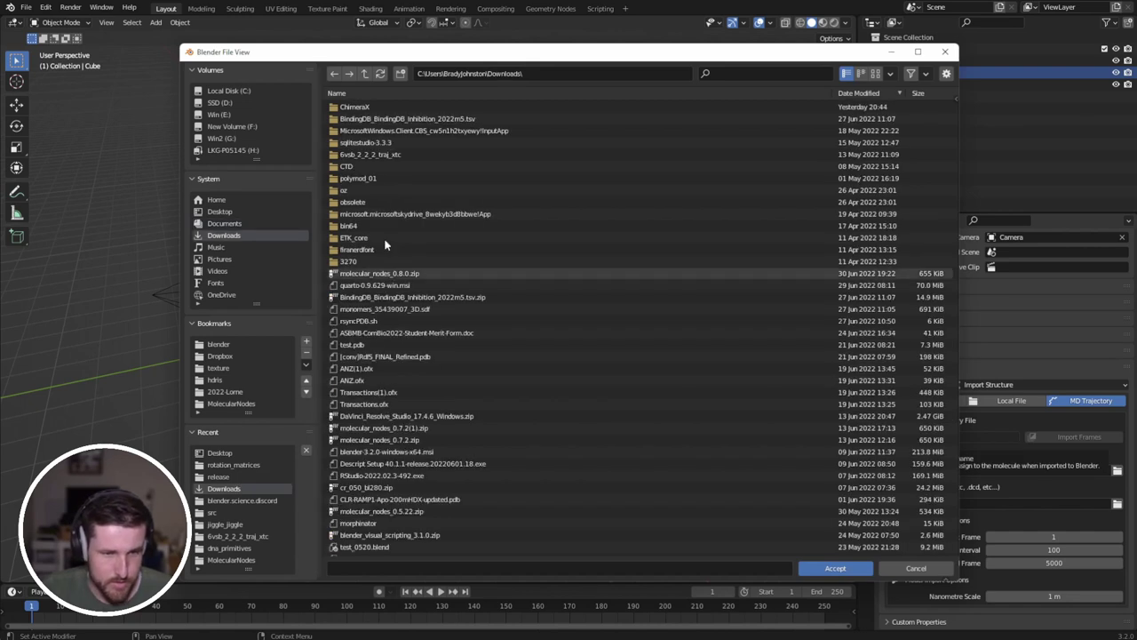
{"action": "double_click", "coordinate": [391, 154]}
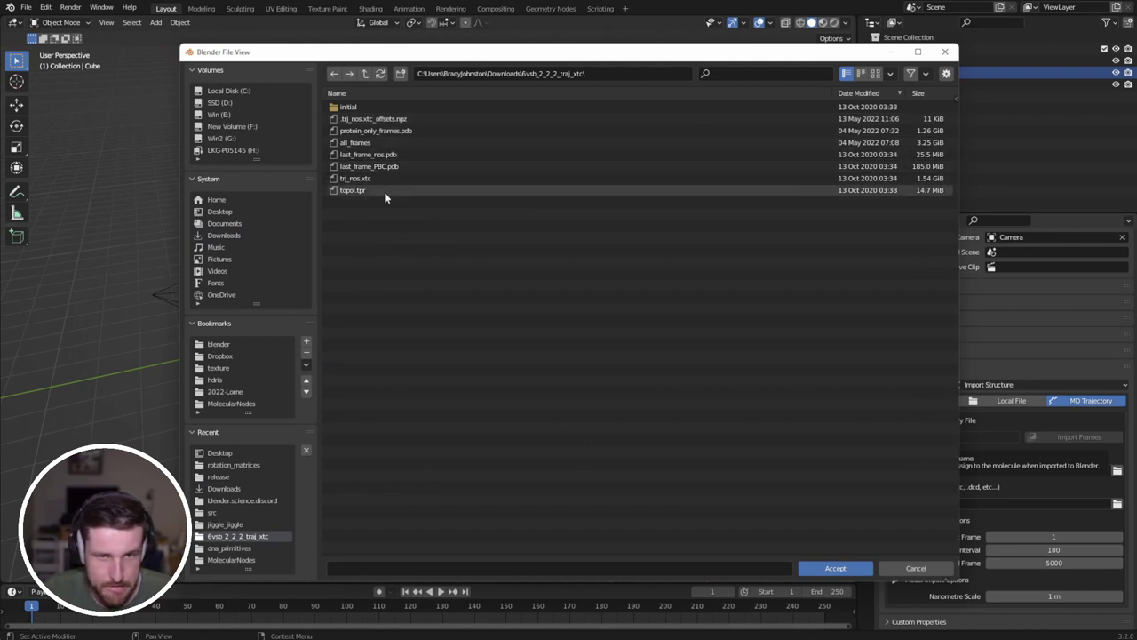
{"action": "left_click", "coordinate": [389, 156]}
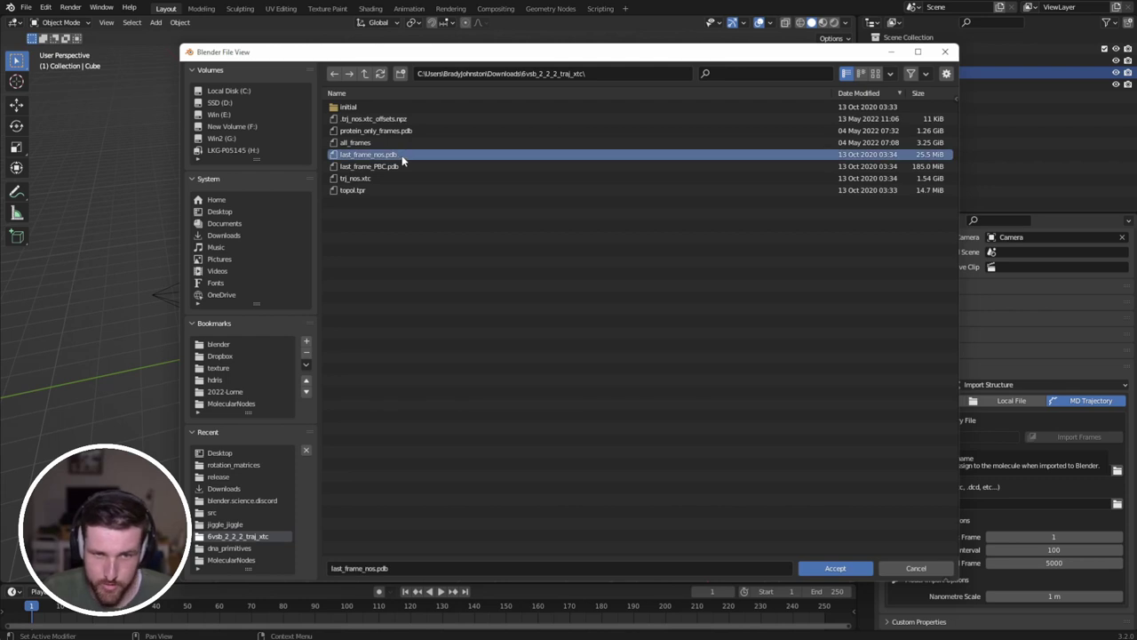
{"action": "double_click", "coordinate": [400, 157]}
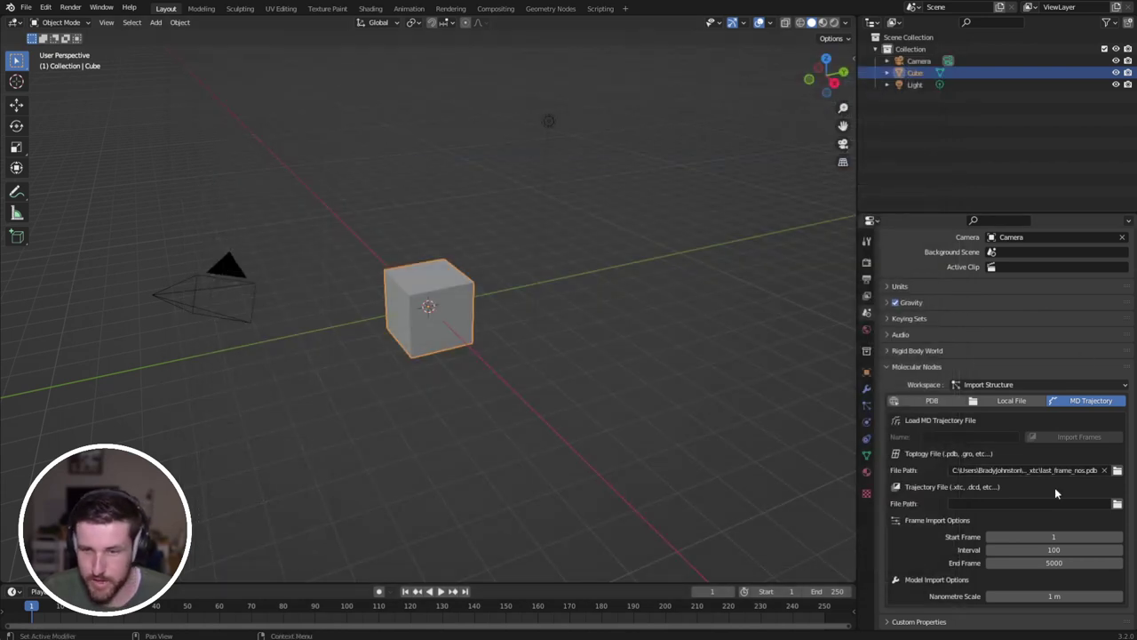
Load trj_nos.xtc from the same folder as the trajectory file.
{"action": "left_click", "coordinate": [1117, 503]}
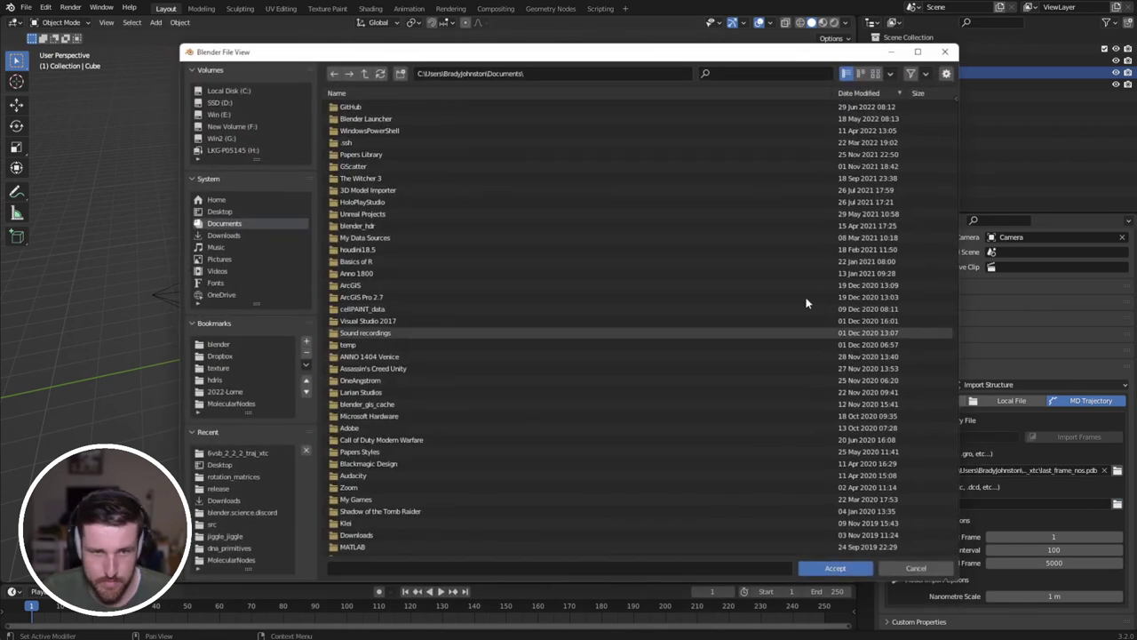
{"action": "left_click", "coordinate": [224, 235]}
{"action": "double_click", "coordinate": [392, 155]}
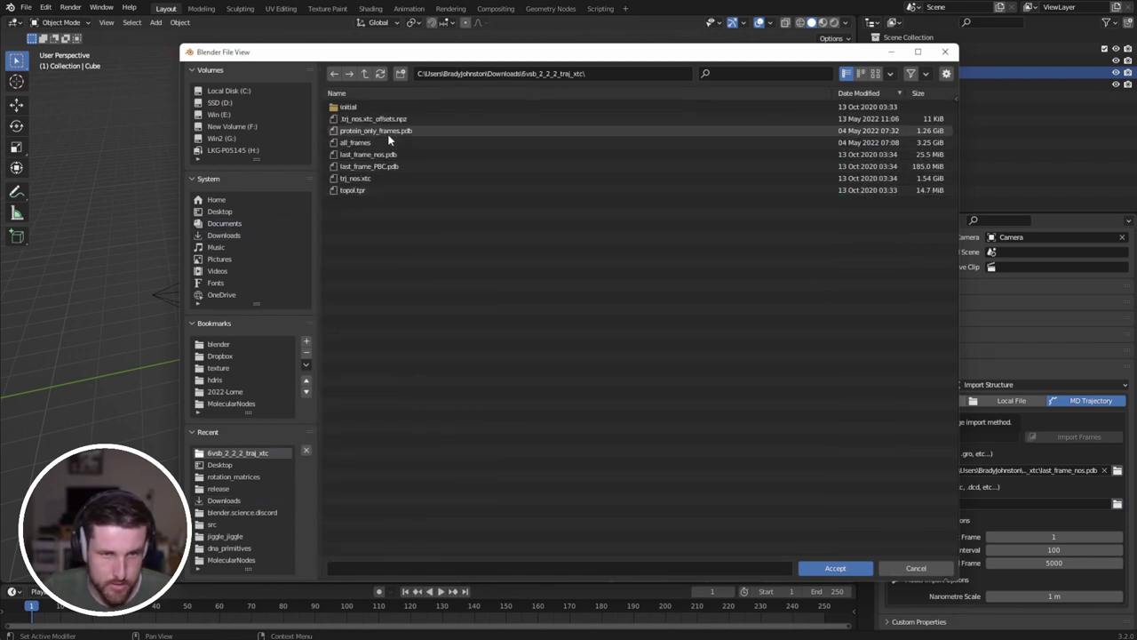
{"action": "left_click", "coordinate": [355, 179]}
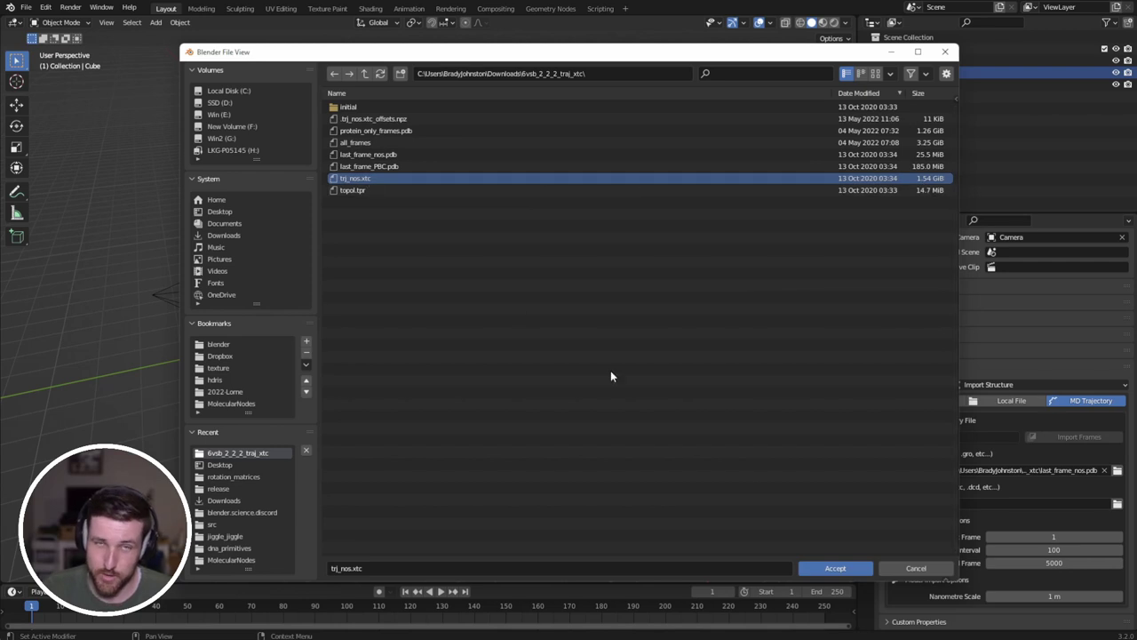
{"action": "left_click", "coordinate": [859, 568]}
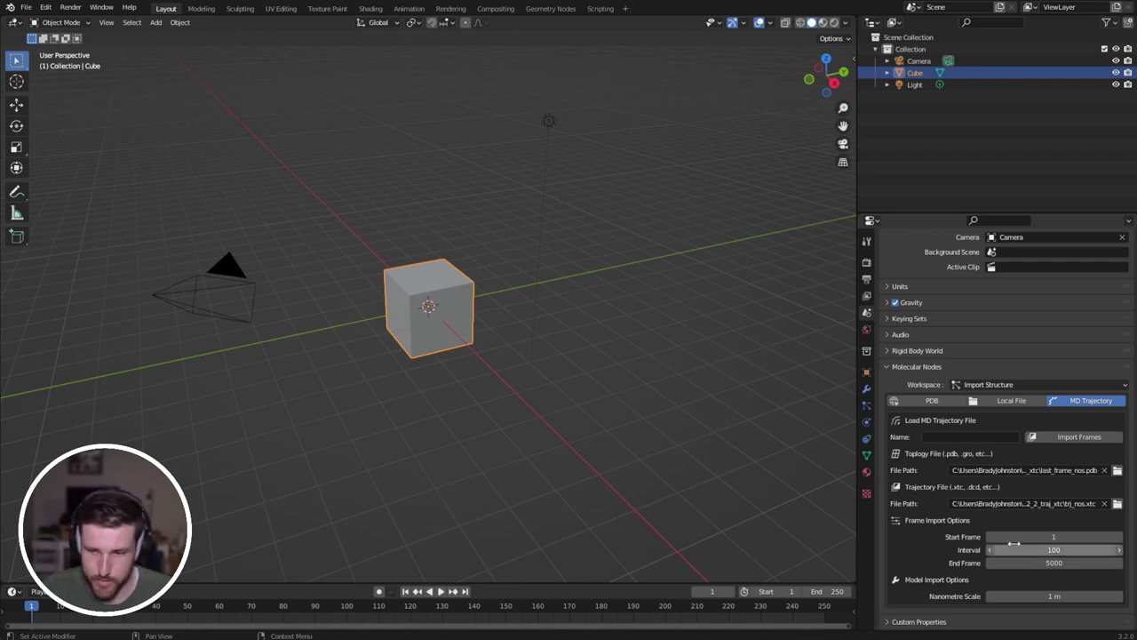
Set the frame interval to 5, name the import 'spike-protein', and import the frames.
{"action": "left_click", "coordinate": [1054, 550]}
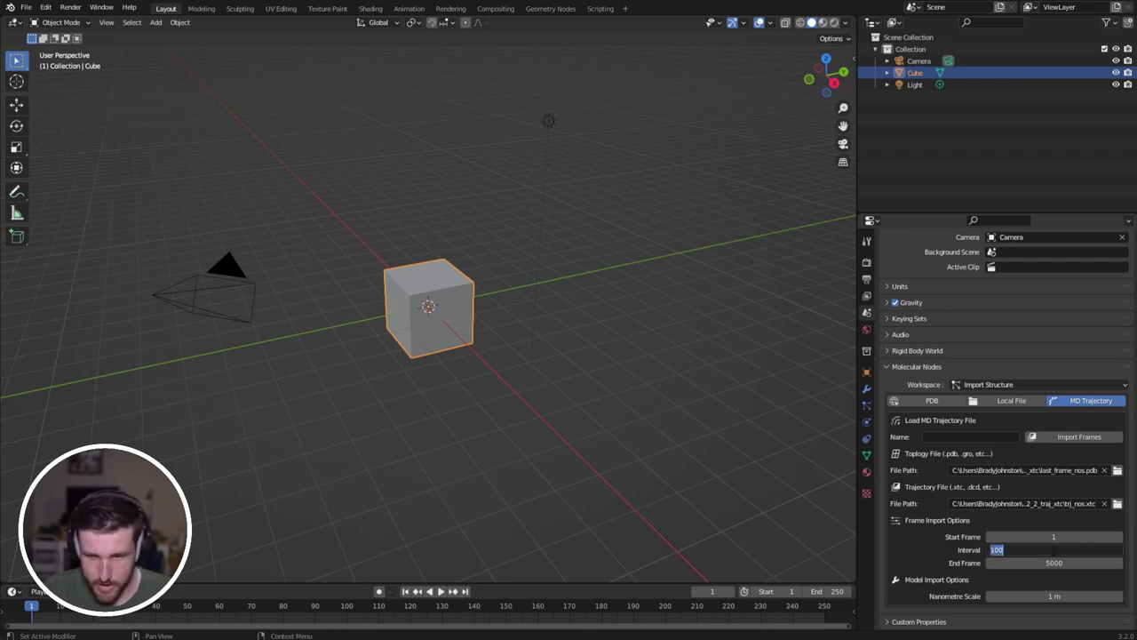
{"action": "type", "text": "10"}
{"action": "key", "text": "Return"}
{"action": "left_click", "coordinate": [1054, 551]}
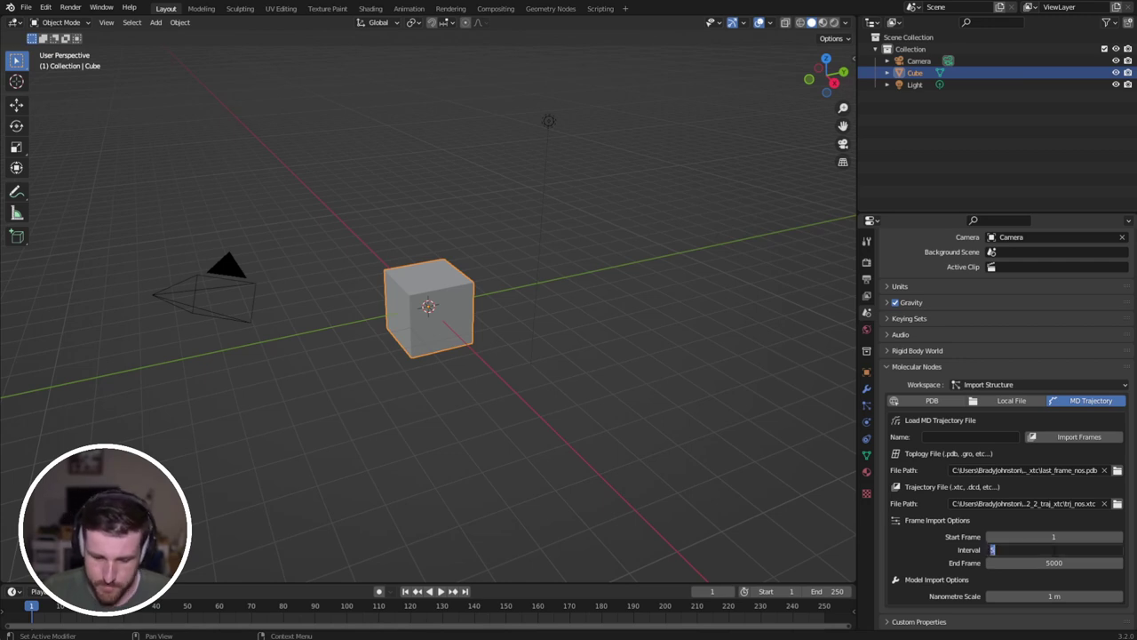
{"action": "key", "text": "Return"}
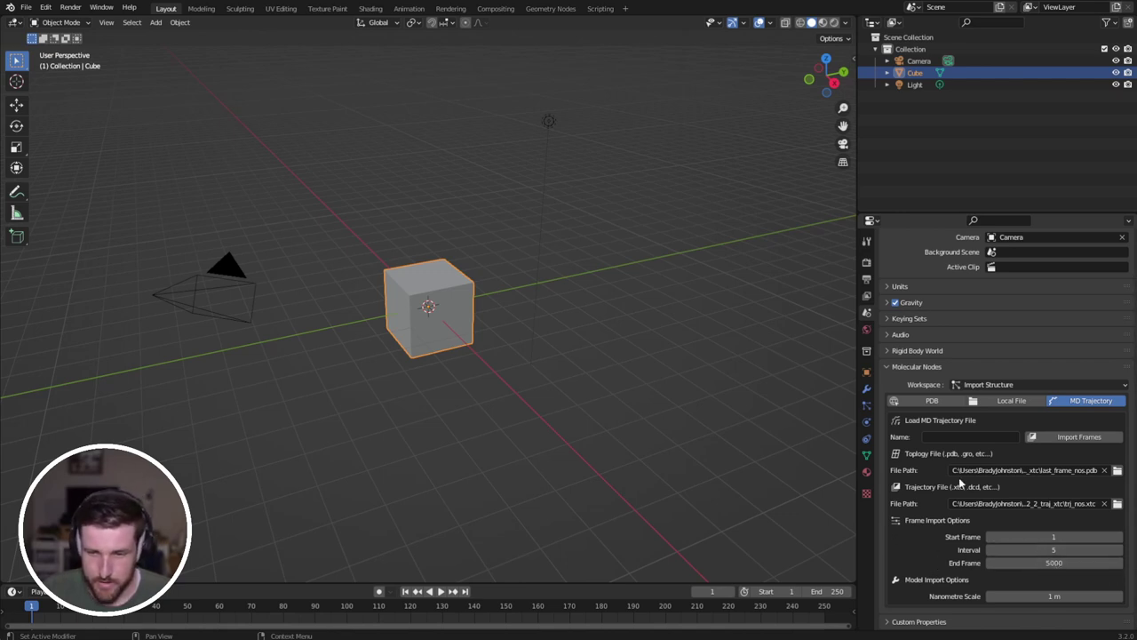
{"action": "left_click", "coordinate": [964, 438]}
{"action": "type", "text": "spike"}
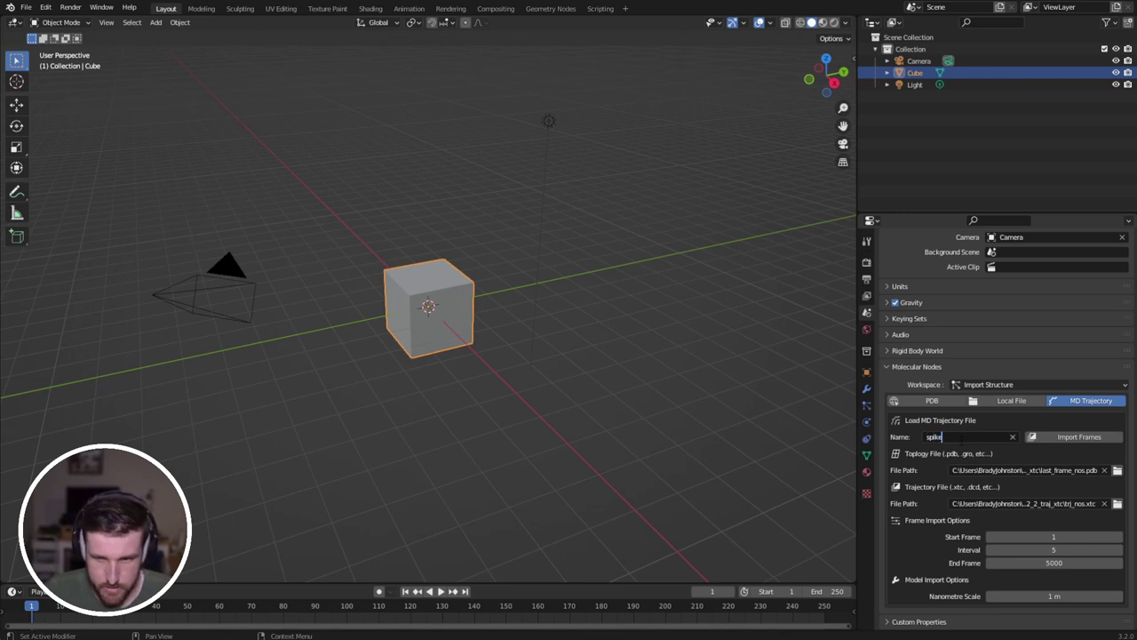
{"action": "type", "text": "-protein"}
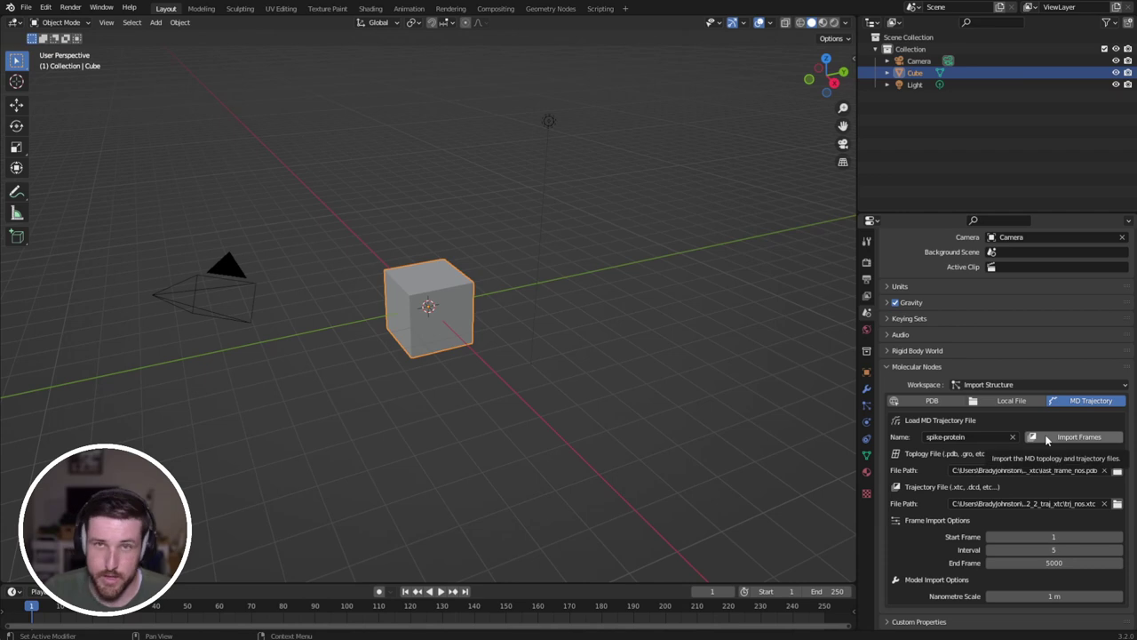
{"action": "left_click", "coordinate": [1046, 438]}
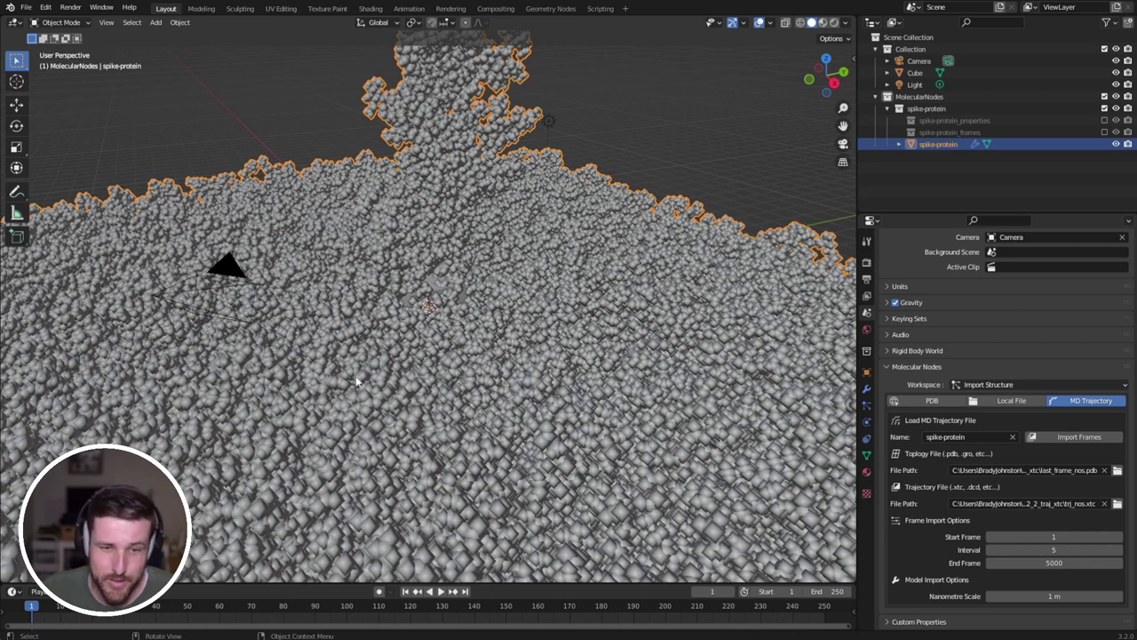
Zoom out to a side view of the membrane patch and play the trajectory animation.
{"action": "scroll", "coordinate": [412, 361], "scroll_direction": "down", "scroll_amount": 8}
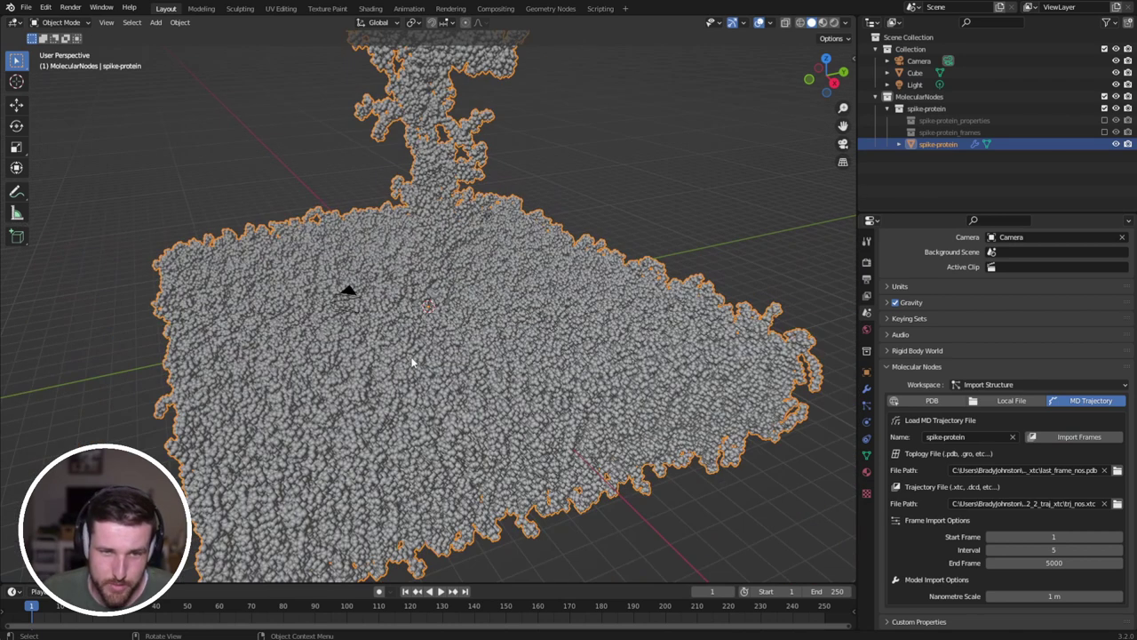
{"action": "mouse_move", "coordinate": [446, 336]}
{"action": "middle_mouse_down"}
{"action": "mouse_move", "coordinate": [450, 285]}
{"action": "mouse_move", "coordinate": [452, 312]}
{"action": "mouse_move", "coordinate": [428, 320]}
{"action": "mouse_move", "coordinate": [433, 338]}
{"action": "middle_mouse_up"}
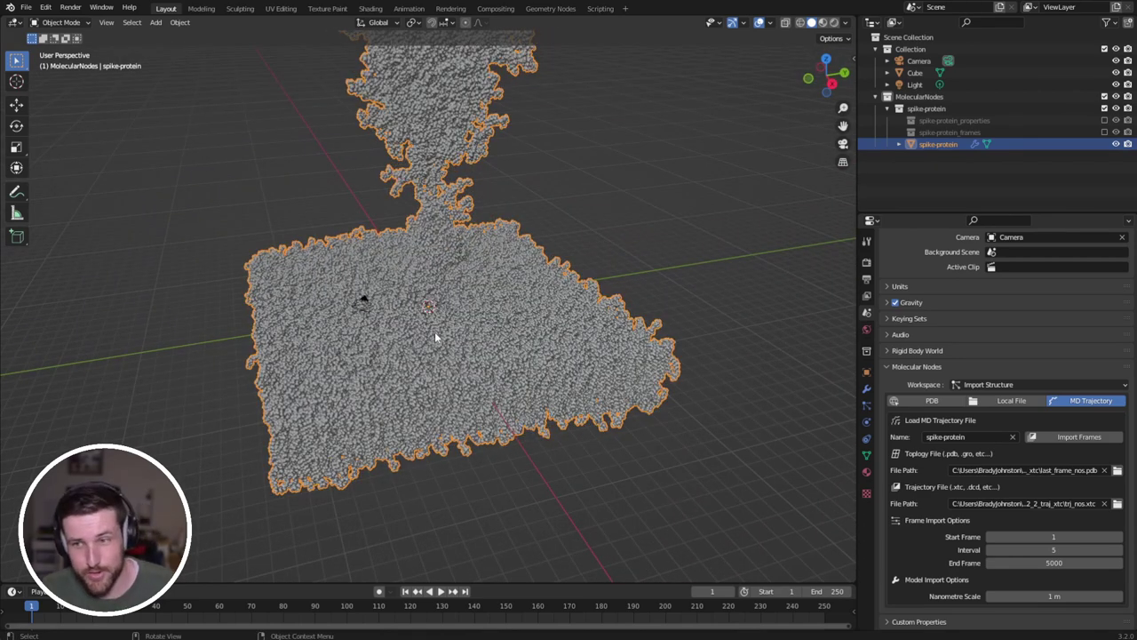
{"action": "key", "text": "space"}
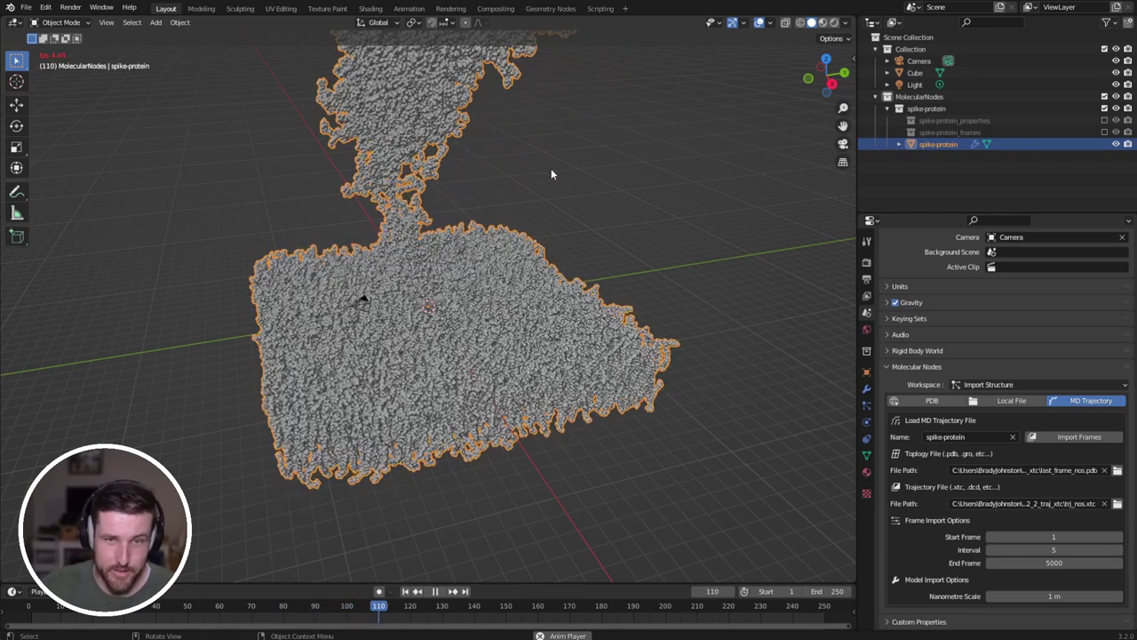
Stop playback at frame 117 and set the render engine to Cycles on GPU Compute.
{"action": "key", "text": "space"}
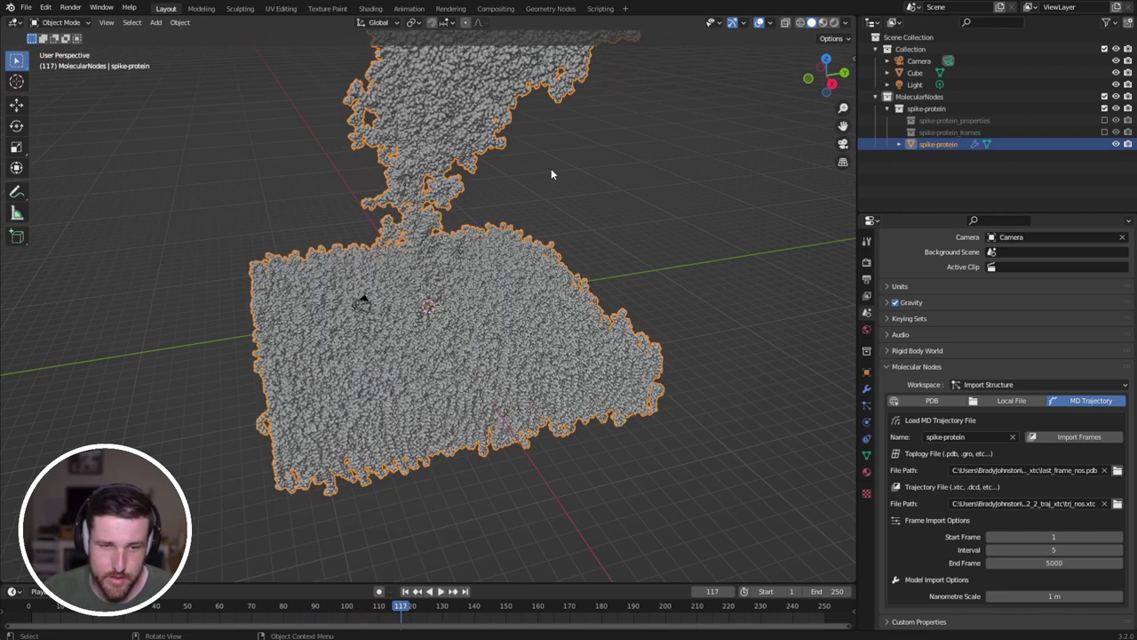
{"action": "left_click", "coordinate": [867, 262]}
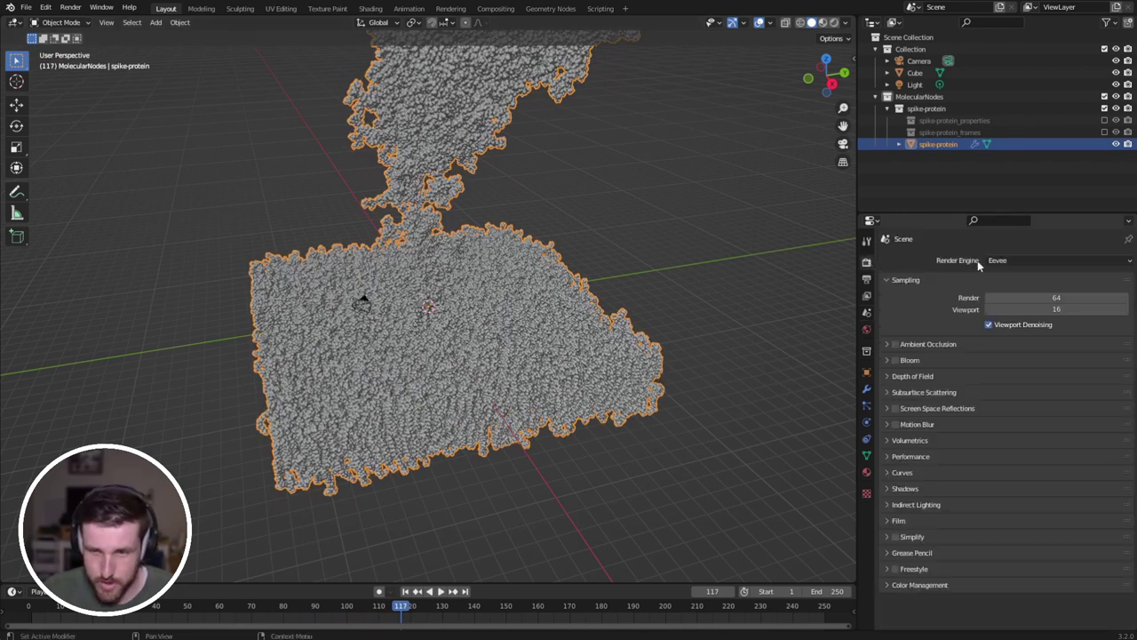
{"action": "left_click", "coordinate": [1031, 261]}
{"action": "left_click", "coordinate": [1058, 300]}
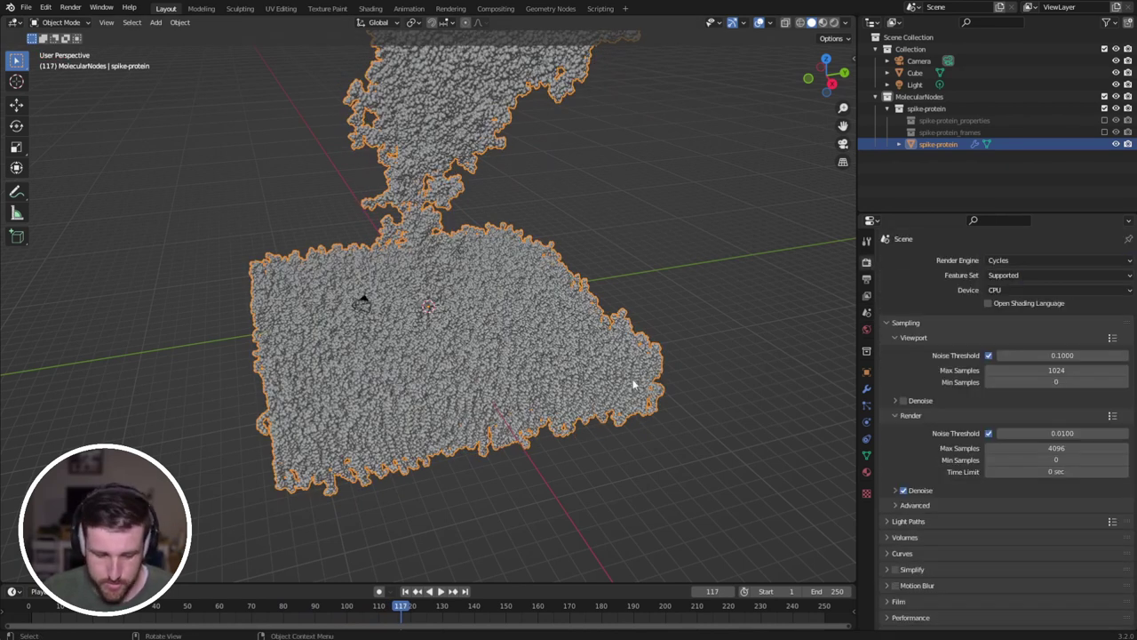
{"action": "left_click", "coordinate": [1048, 292]}
{"action": "left_click", "coordinate": [1044, 317]}
Switch the viewport to Rendered shading and view the spike from side and front angles.
{"action": "key", "text": "z"}
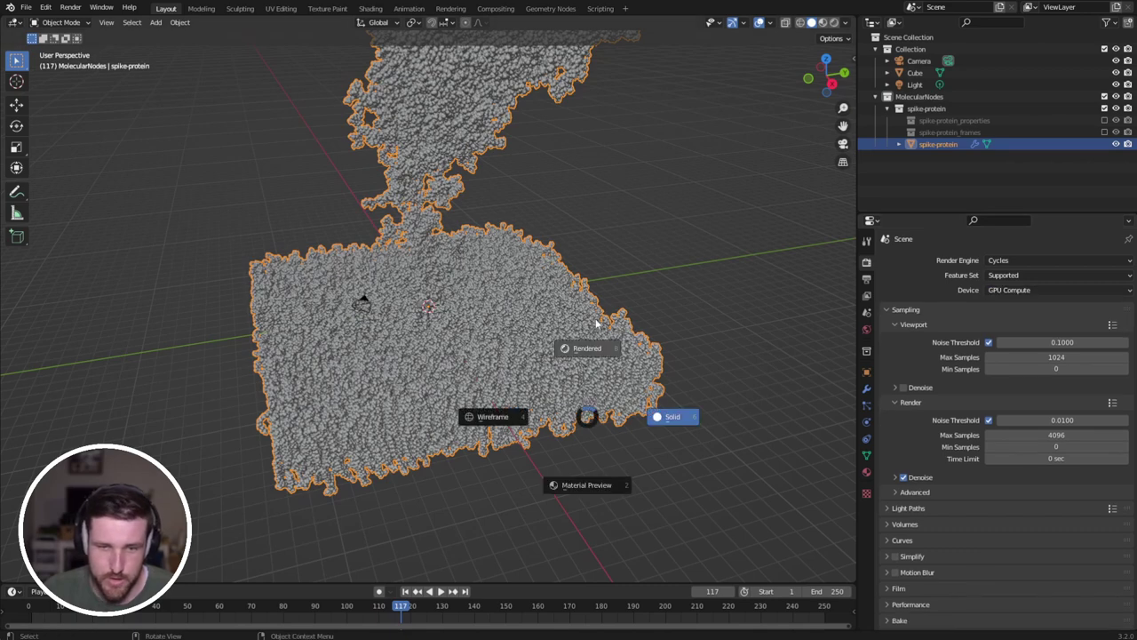
{"action": "left_click", "coordinate": [598, 323]}
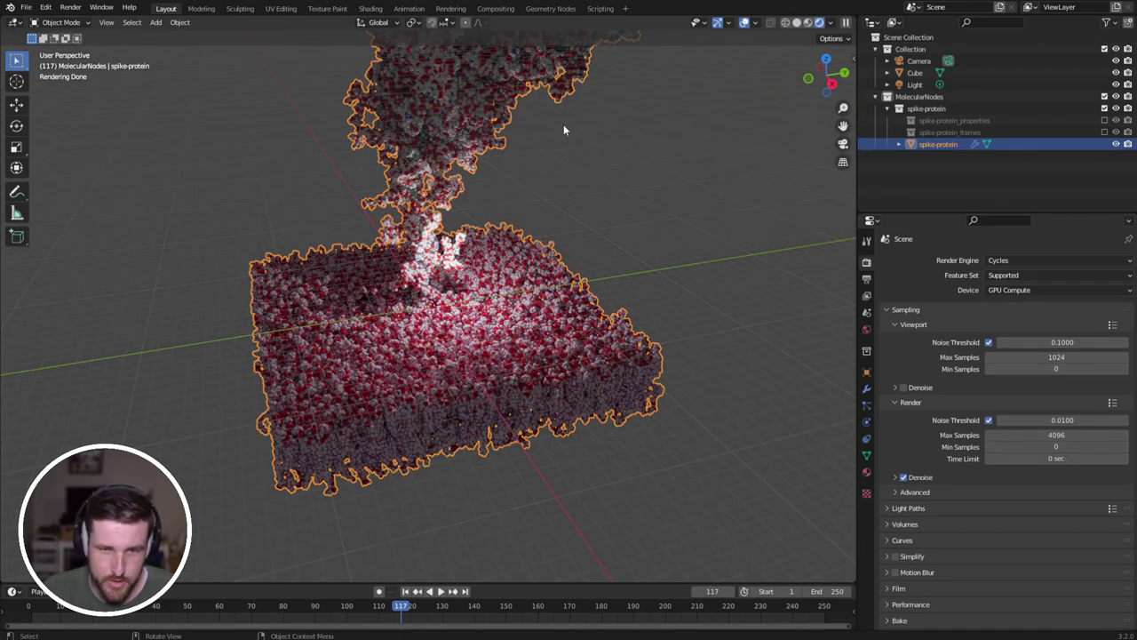
{"action": "middle_click_drag", "start_coordinate": [516, 307], "coordinate": [465, 292]}
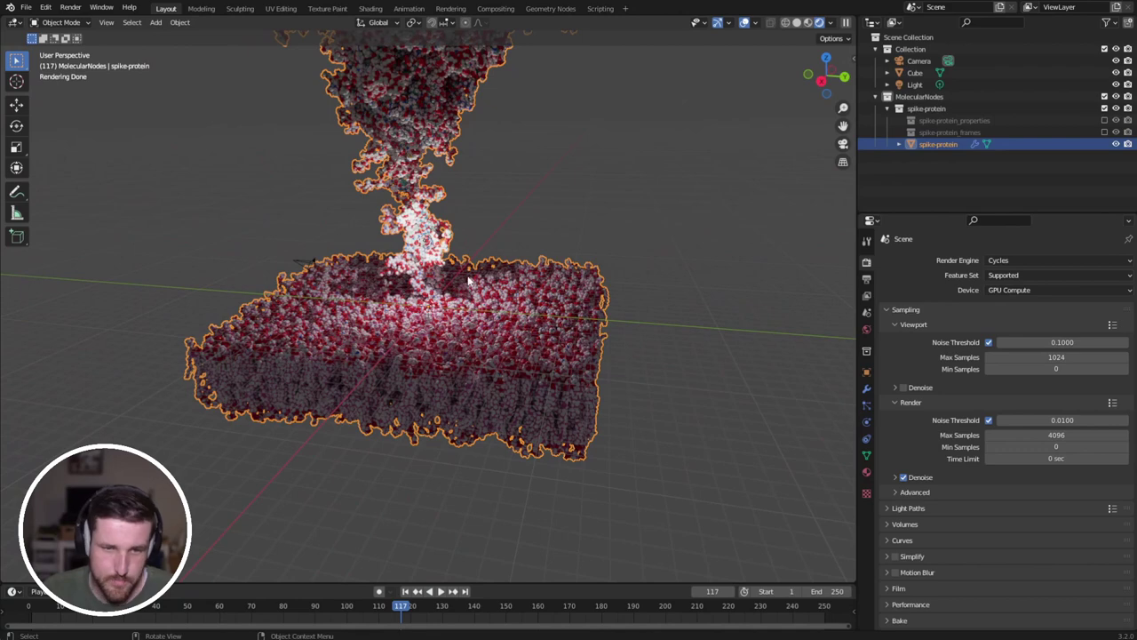
{"action": "scroll", "coordinate": [469, 281], "scroll_direction": "up", "scroll_amount": 6}
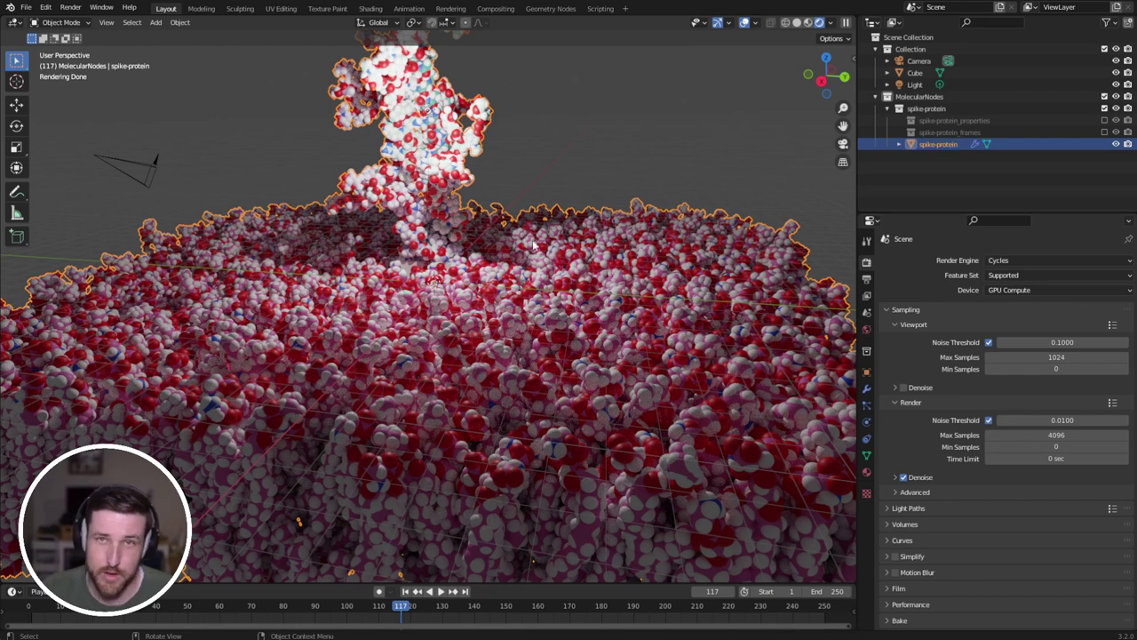
{"action": "scroll", "coordinate": [532, 244], "scroll_direction": "down", "scroll_amount": 4}
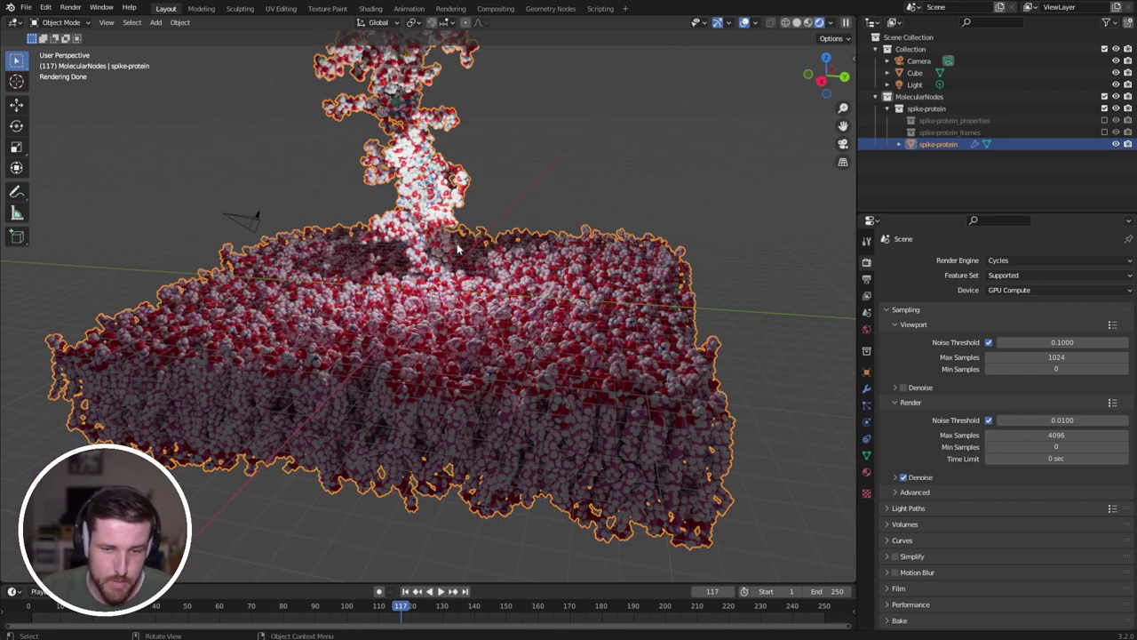
{"action": "mouse_move", "coordinate": [458, 240]}
{"action": "middle_mouse_down"}
{"action": "mouse_move", "coordinate": [466, 234]}
{"action": "mouse_move", "coordinate": [465, 262]}
{"action": "mouse_move", "coordinate": [477, 252]}
{"action": "middle_mouse_up"}
{"action": "middle_click_drag", "start_coordinate": [503, 207], "coordinate": [558, 226]}
Delete the scene's existing light.
{"action": "left_click", "coordinate": [443, 230]}
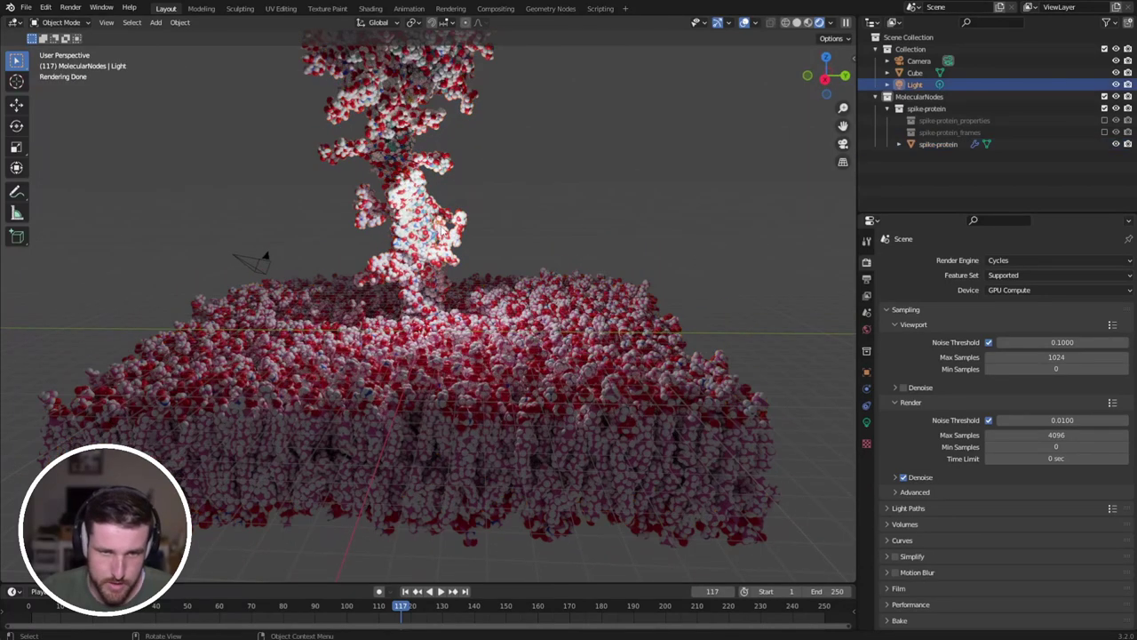
{"action": "key", "text": "g"}
{"action": "left_click", "coordinate": [618, 266]}
{"action": "scroll", "coordinate": [611, 268], "scroll_direction": "down", "scroll_amount": 2}
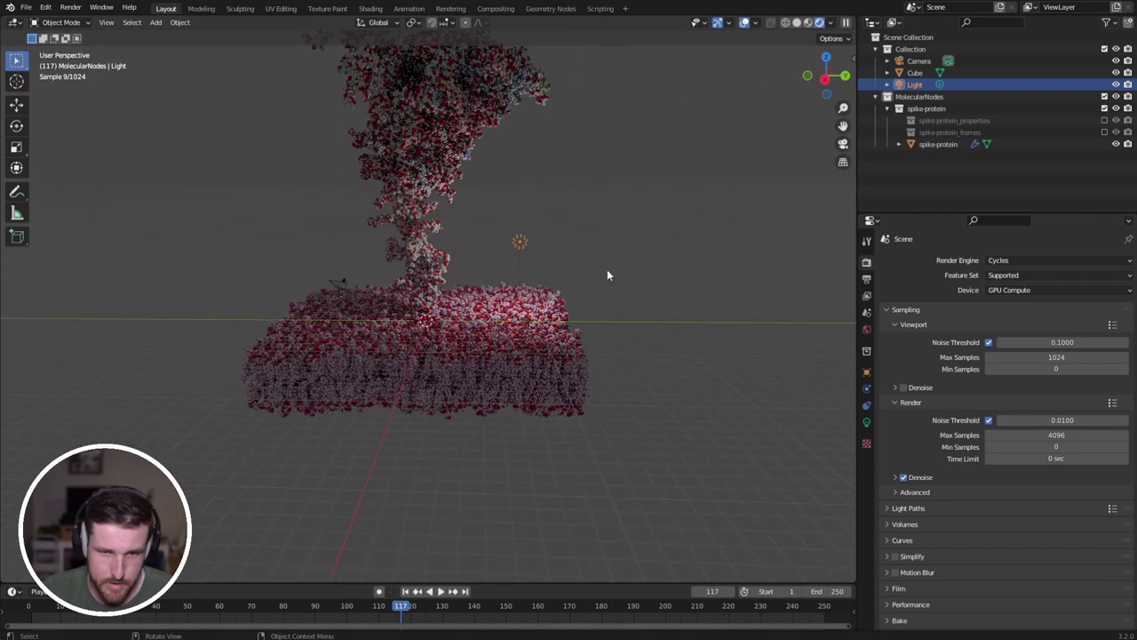
{"action": "key", "text": "x"}
{"action": "left_click", "coordinate": [601, 272]}
Add a new area light and move it aside.
{"action": "key", "text": "shift+a"}
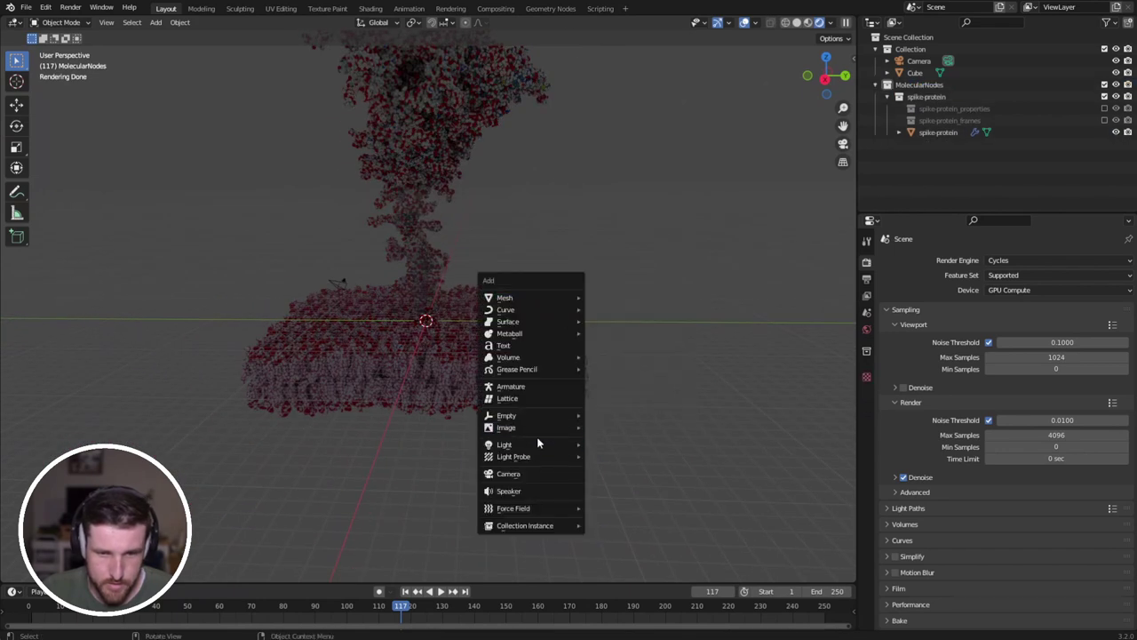
{"action": "mouse_move", "coordinate": [537, 445]}
{"action": "left_click", "coordinate": [638, 485]}
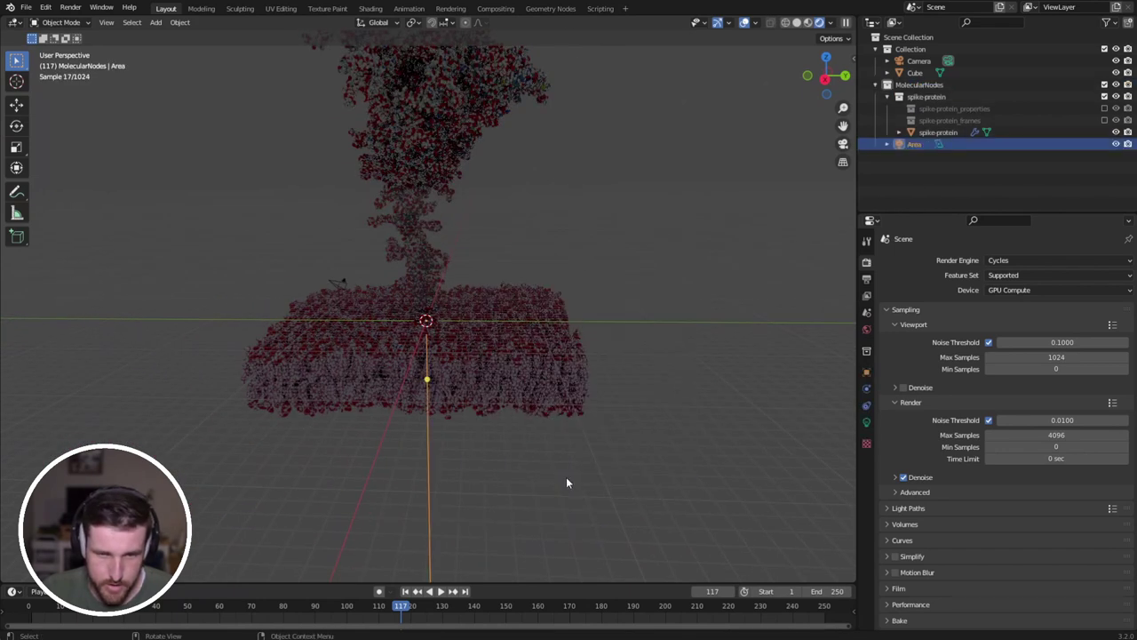
{"action": "key", "text": "g"}
{"action": "left_click", "coordinate": [684, 453]}
Add a plane, enlarge it into a wide ground, and set its height.
{"action": "key", "text": "shift+a"}
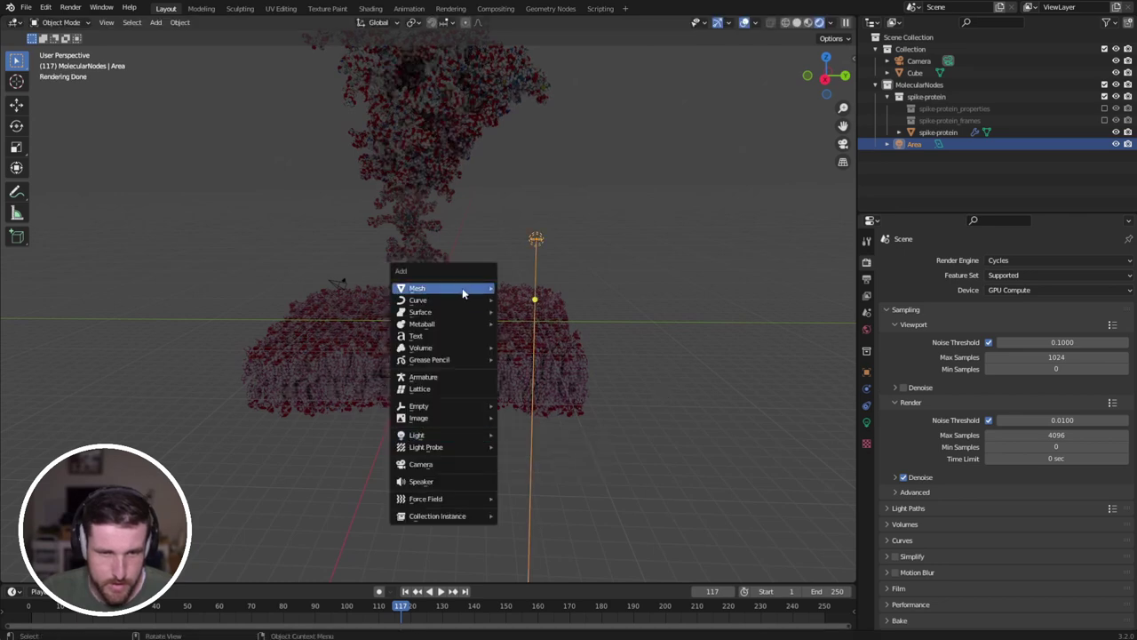
{"action": "mouse_move", "coordinate": [487, 290]}
{"action": "left_click", "coordinate": [540, 289]}
{"action": "key", "text": "s"}
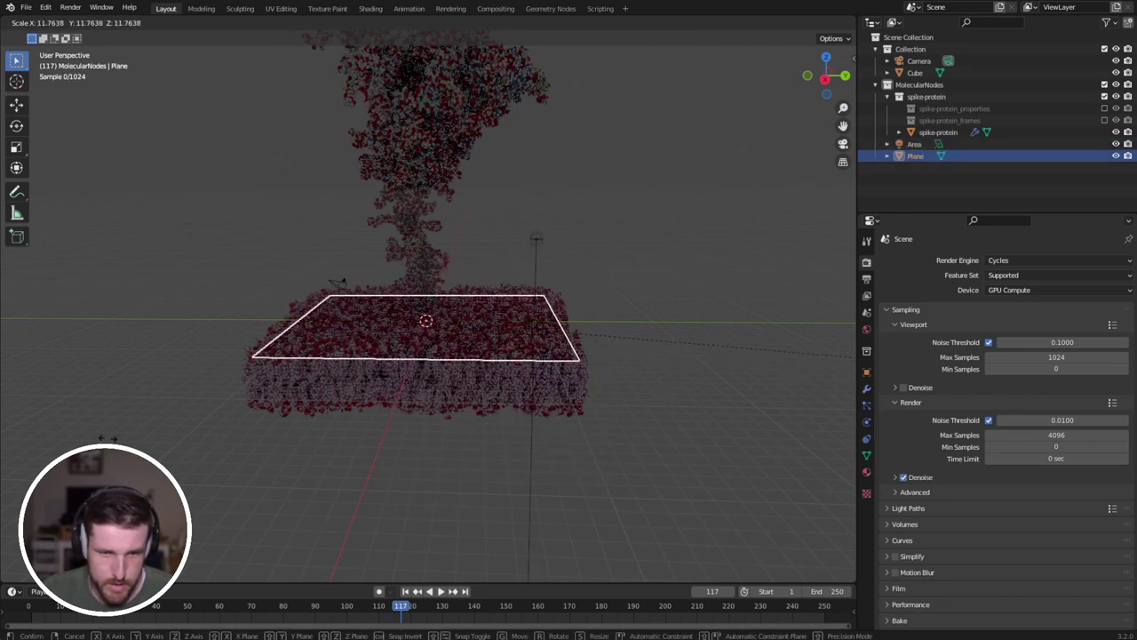
{"action": "key", "text": "Return"}
{"action": "key", "text": "g"}
{"action": "key", "text": "z"}
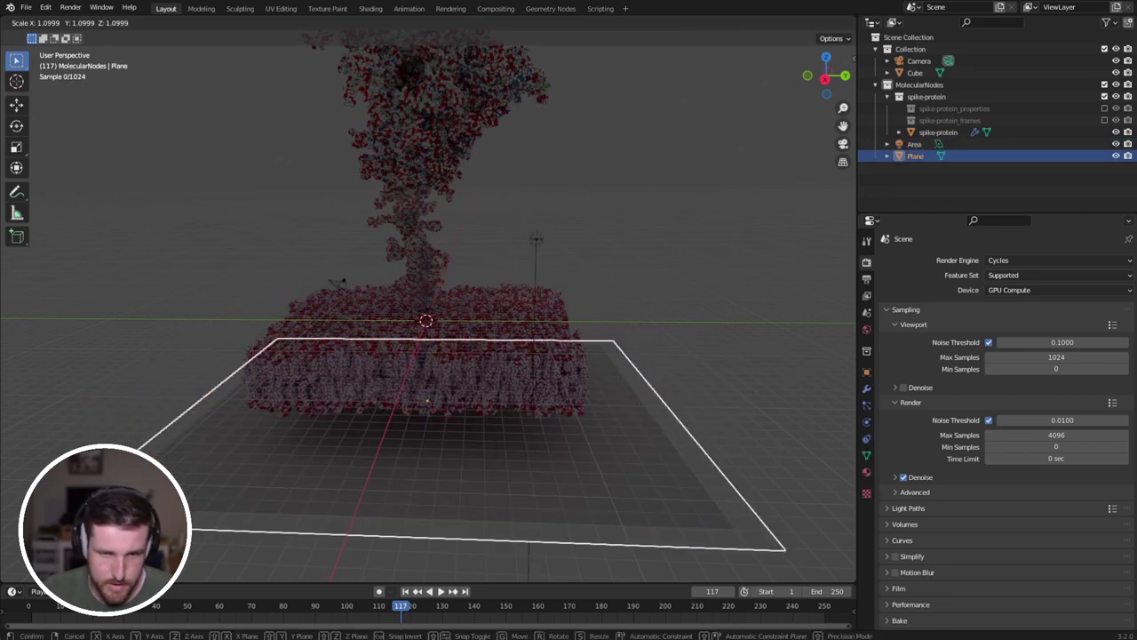
{"action": "left_click", "coordinate": [591, 266]}
Raise and tilt the area light above the molecule and set its power to 10000 W.
{"action": "left_click_drag", "start_coordinate": [531, 238], "coordinate": [609, 77]}
{"action": "key", "text": "r"}
{"action": "key", "text": "r"}
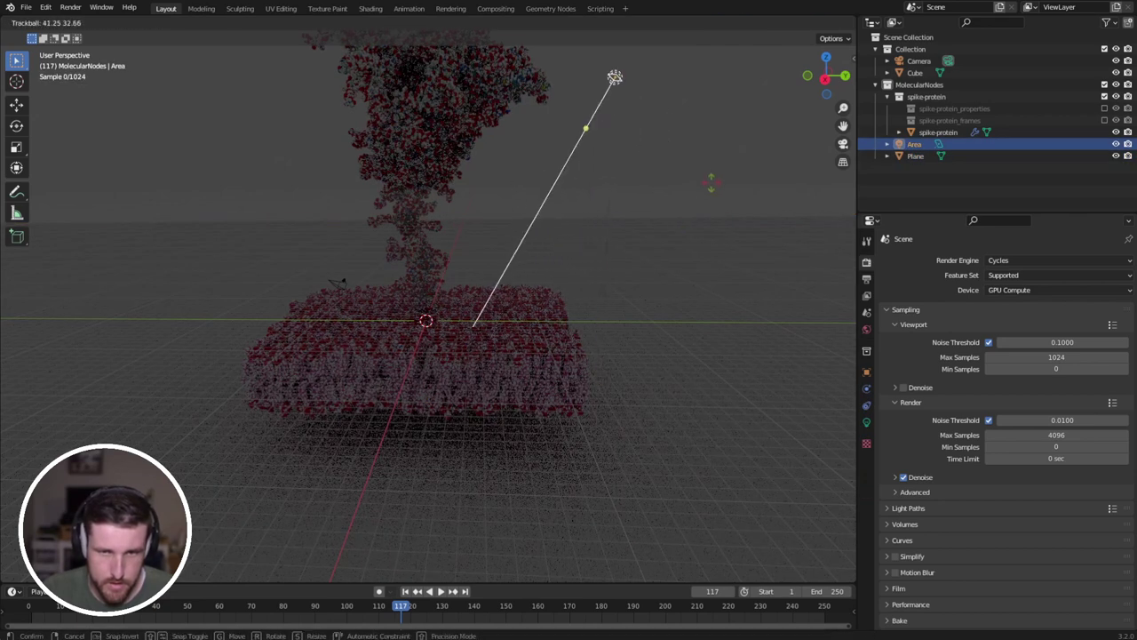
{"action": "left_click", "coordinate": [738, 185]}
{"action": "left_click", "coordinate": [866, 422]}
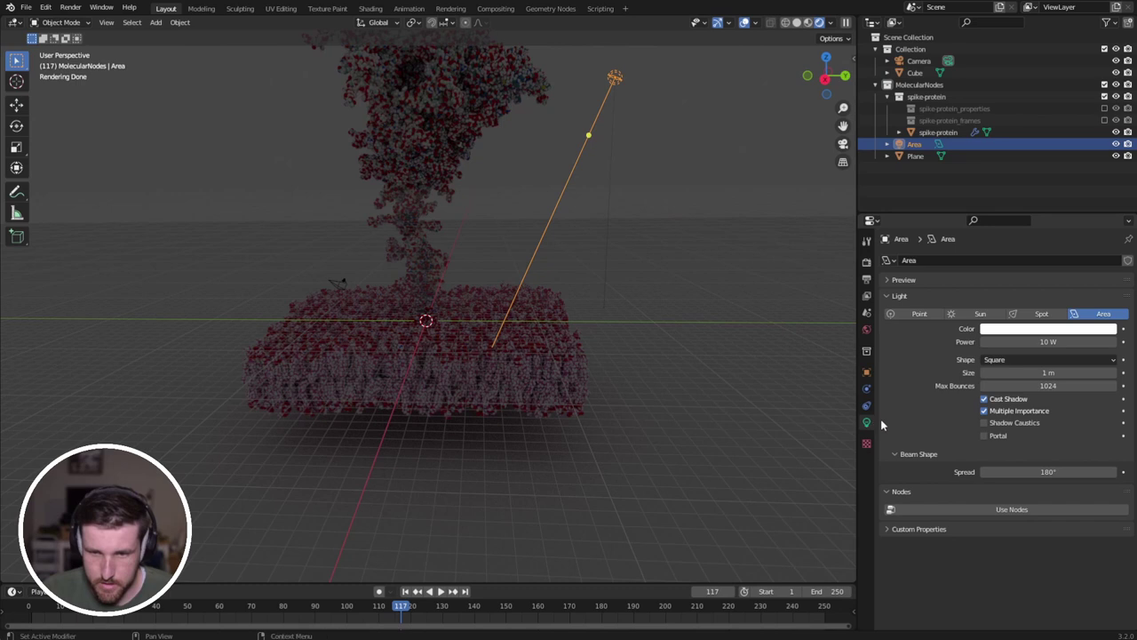
{"action": "left_click", "coordinate": [1091, 332]}
{"action": "left_click", "coordinate": [1083, 341]}
{"action": "type", "text": "10000"}
{"action": "key", "text": "Return"}
Raise the area light vertically and increase its power to 100000 W.
{"action": "middle_click_drag", "start_coordinate": [444, 338], "coordinate": [481, 289]}
{"action": "scroll", "coordinate": [481, 290], "scroll_direction": "down", "scroll_amount": 5}
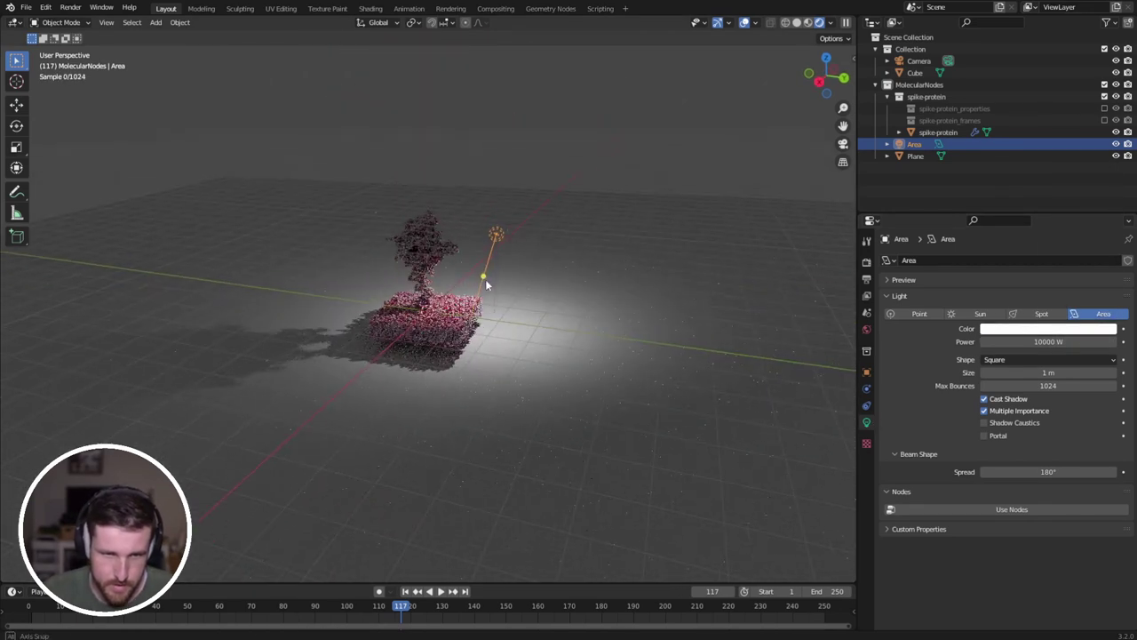
{"action": "key", "text": "g"}
{"action": "key", "text": "z"}
{"action": "left_click", "coordinate": [533, 194]}
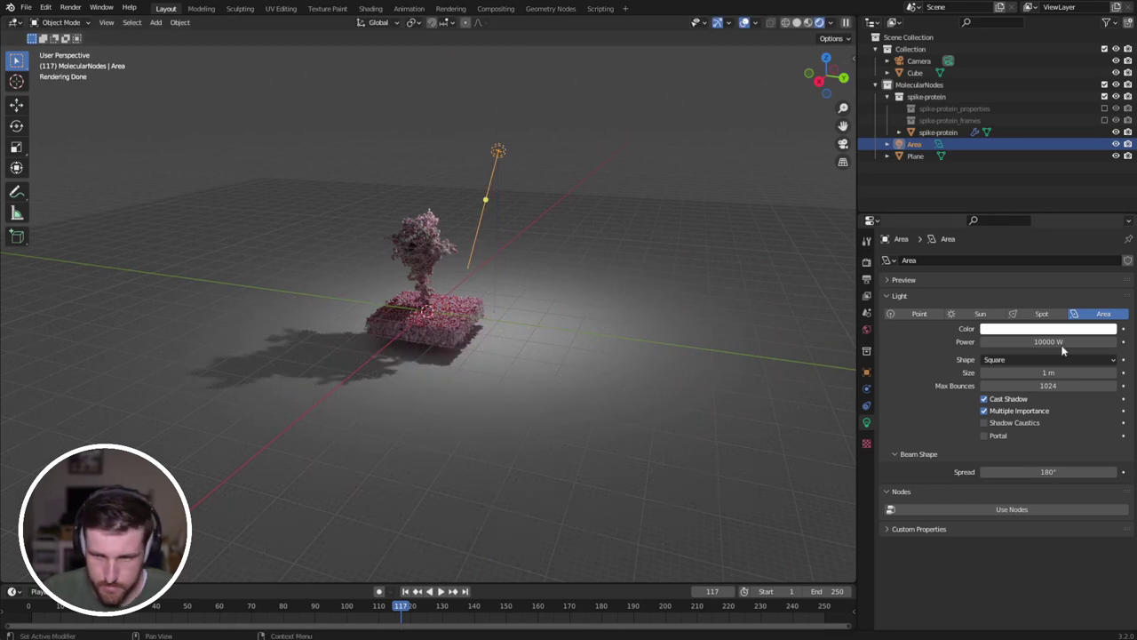
{"action": "left_click", "coordinate": [1049, 342]}
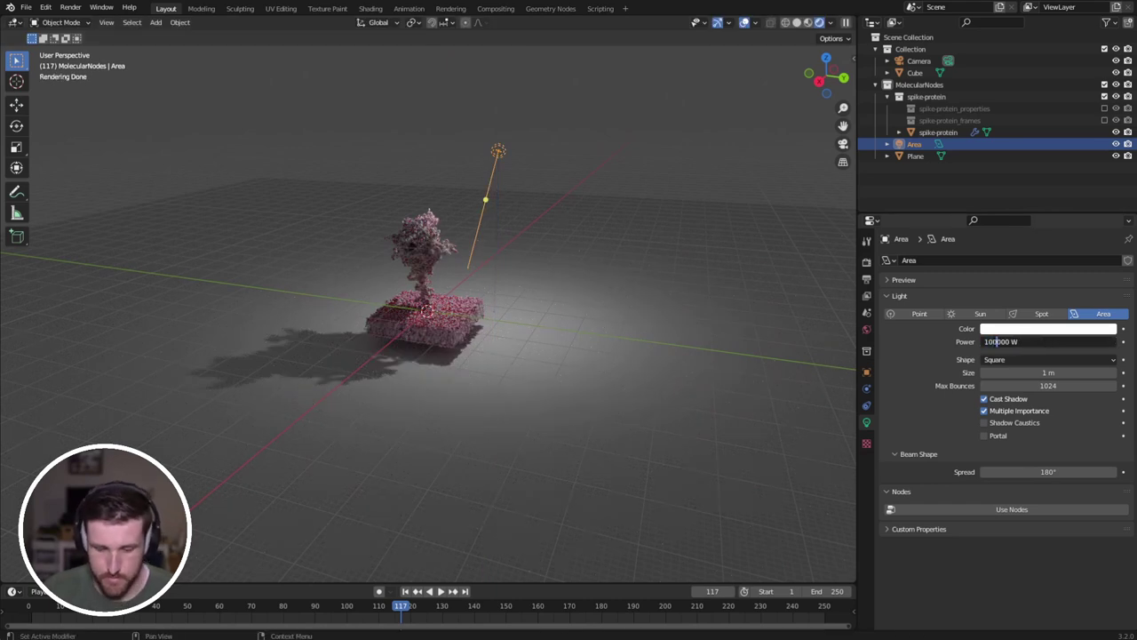
{"action": "key", "text": "Return"}
Enlarge the area light, move it higher, and rotate it from a top view.
{"action": "key", "text": "s"}
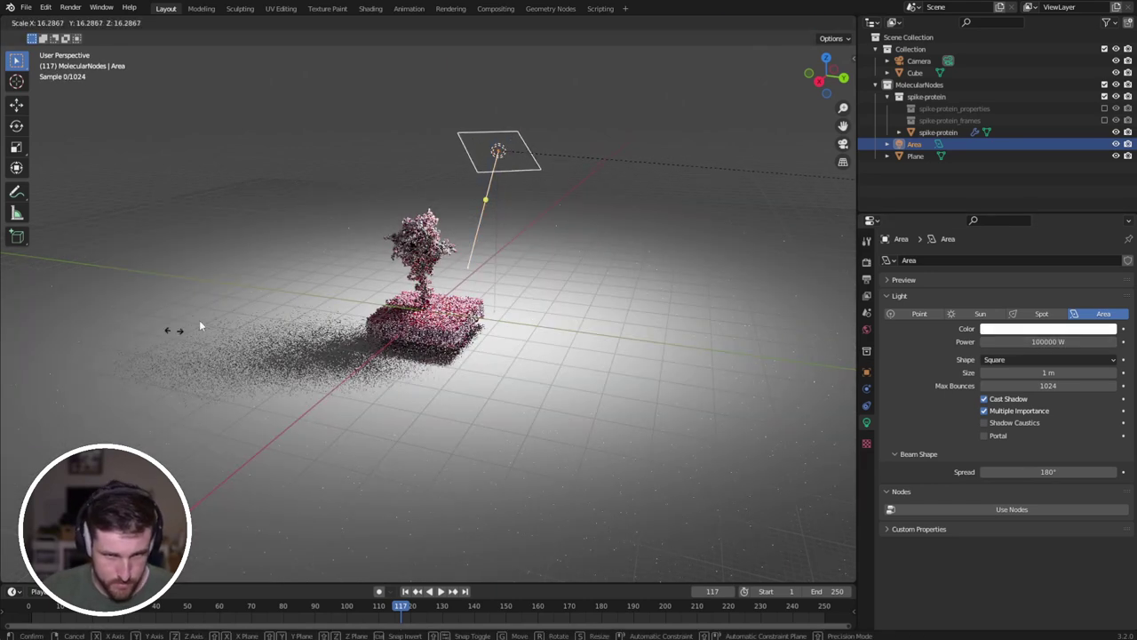
{"action": "left_click", "coordinate": [184, 317]}
{"action": "key", "text": "g"}
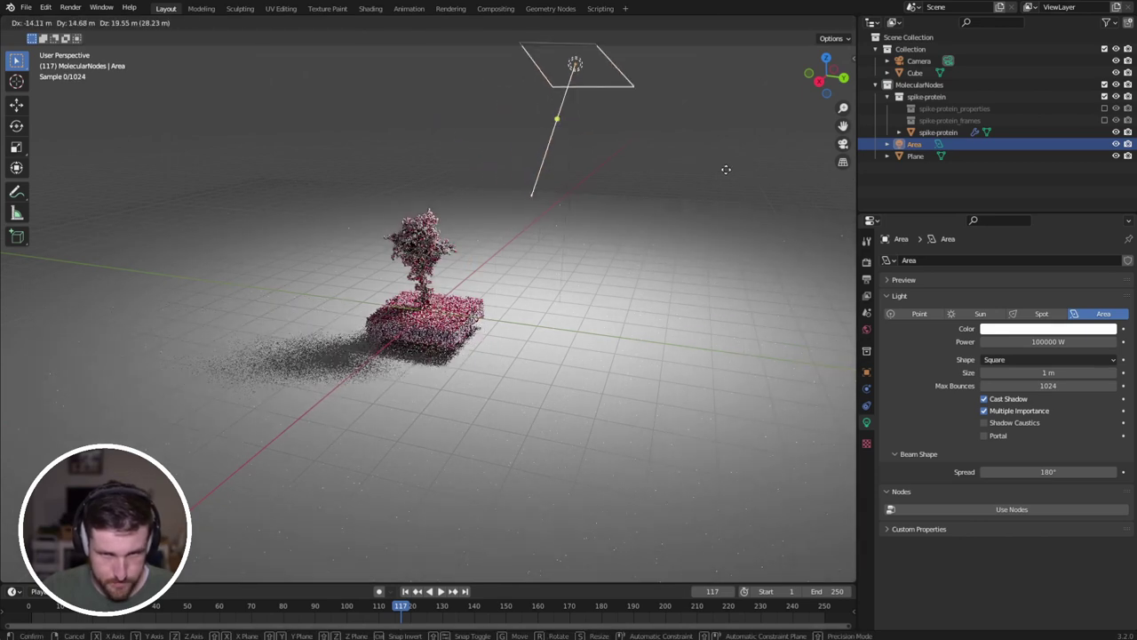
{"action": "left_click", "coordinate": [728, 167]}
{"action": "mouse_move", "coordinate": [598, 226]}
{"action": "middle_mouse_down"}
{"action": "mouse_move", "coordinate": [488, 178]}
{"action": "mouse_move", "coordinate": [541, 266]}
{"action": "mouse_move", "coordinate": [577, 222]}
{"action": "middle_mouse_up"}
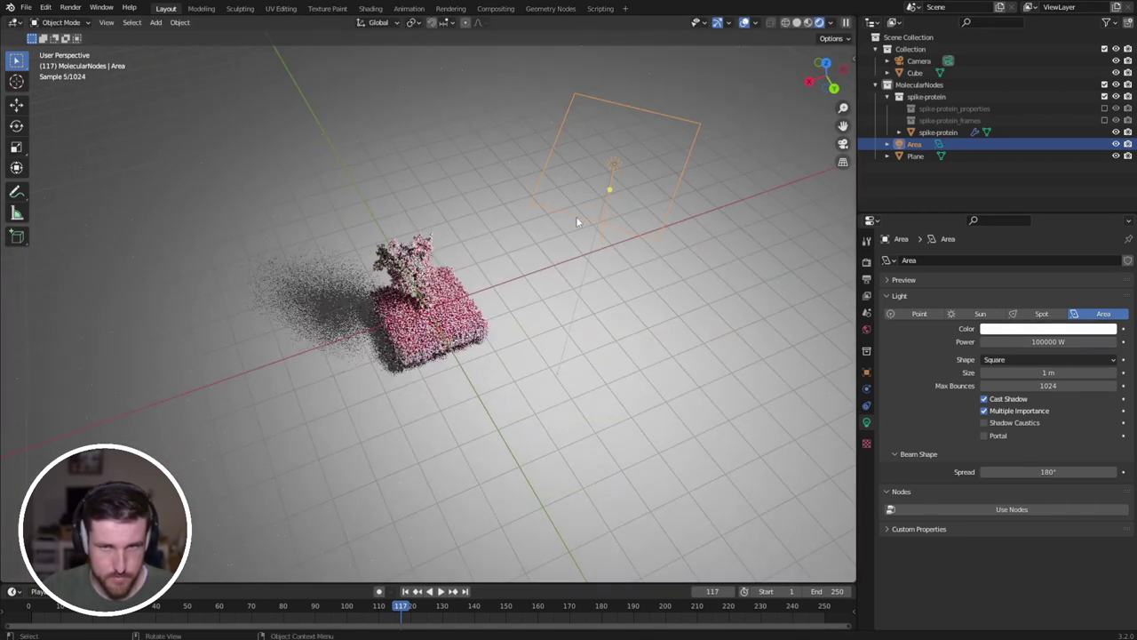
{"action": "left_click", "coordinate": [828, 64]}
{"action": "key", "text": "r"}
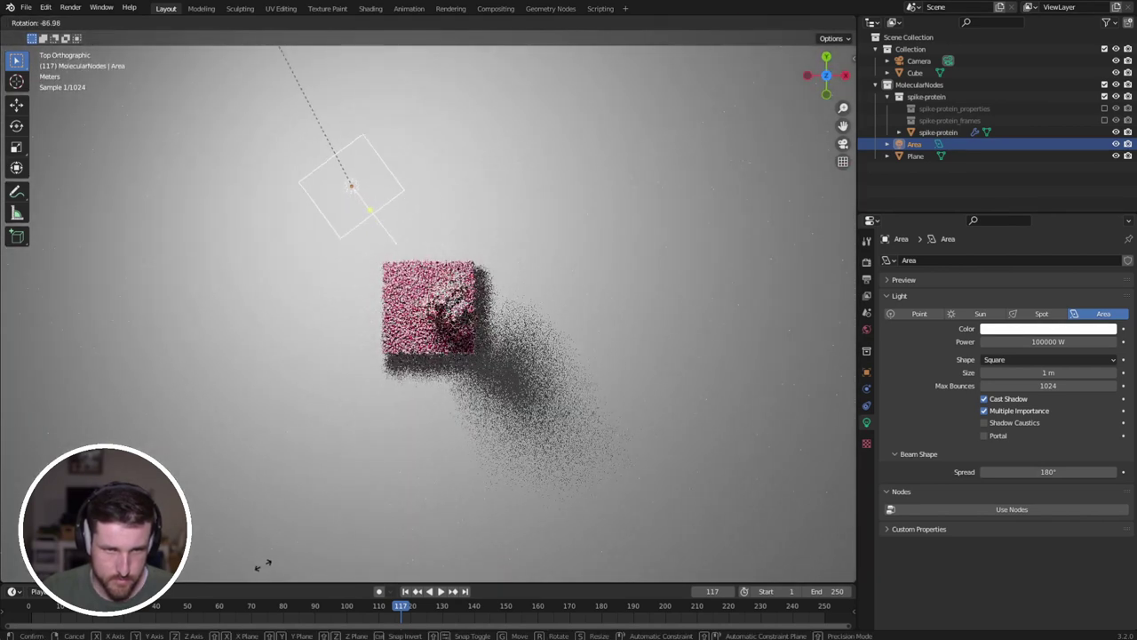
{"action": "left_click", "coordinate": [396, 551]}
{"action": "middle_click_drag", "start_coordinate": [396, 551], "coordinate": [607, 364]}
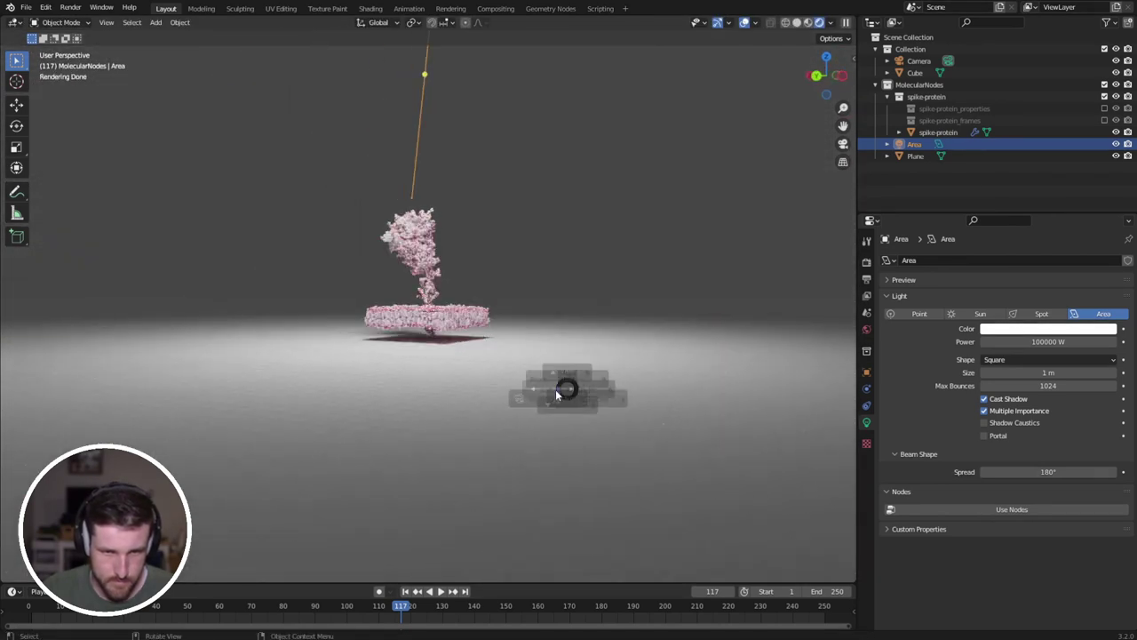
In camera view, dolly the camera back along its viewing axis.
{"action": "key", "text": "KP_0"}
{"action": "key", "text": "q"}
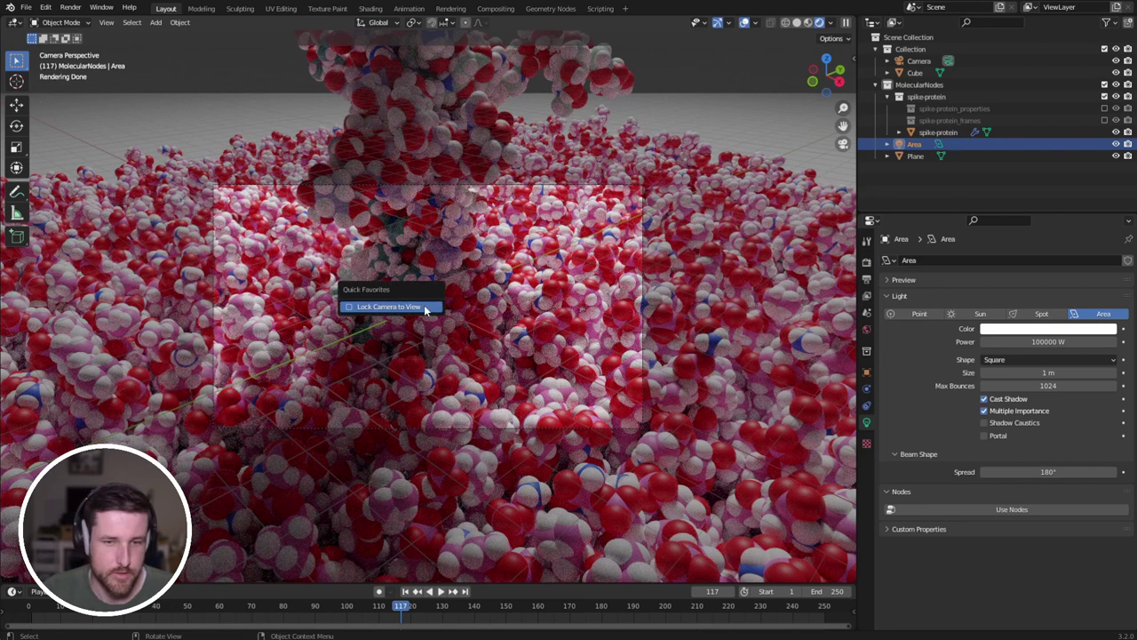
{"action": "left_click", "coordinate": [918, 60]}
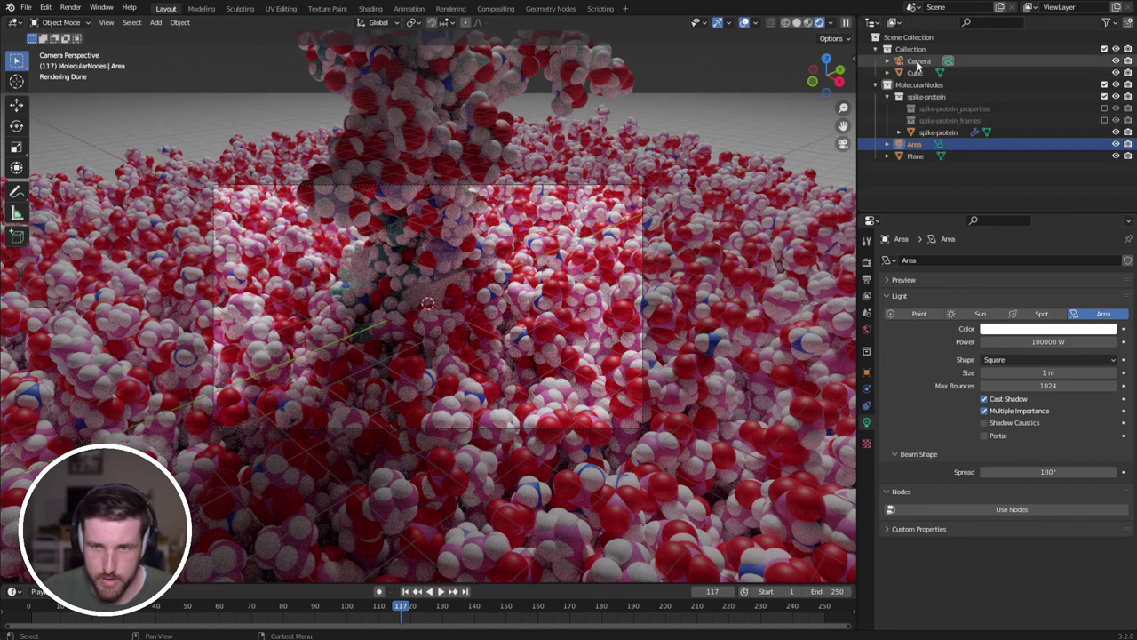
{"action": "key", "text": "g"}
{"action": "key", "text": "z"}
{"action": "key", "text": "z"}
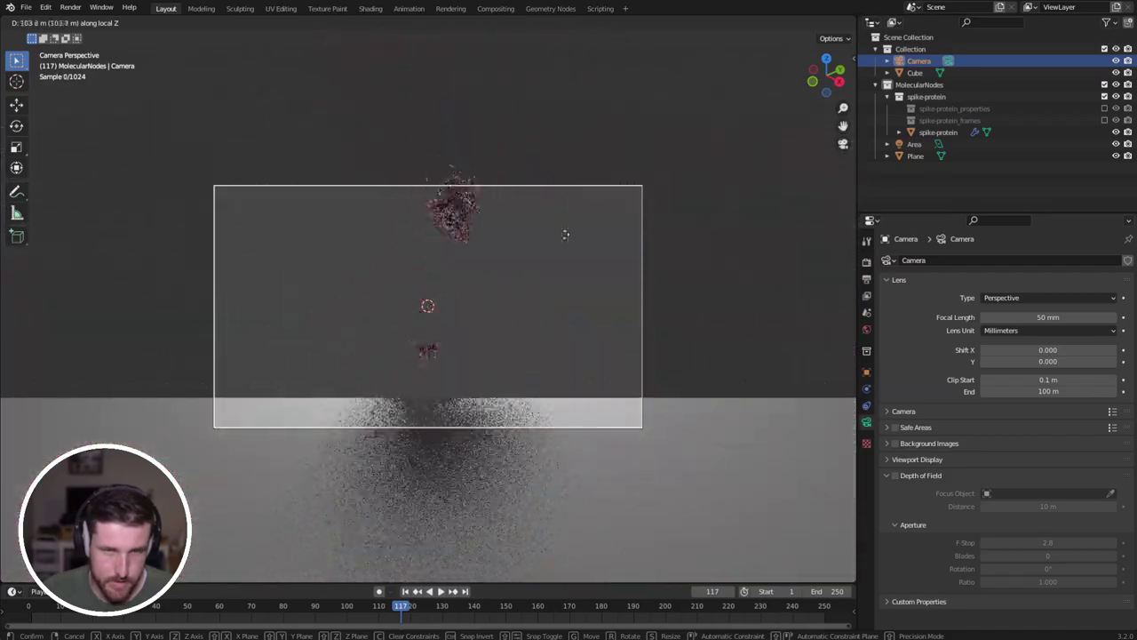
{"action": "left_click", "coordinate": [570, 244]}
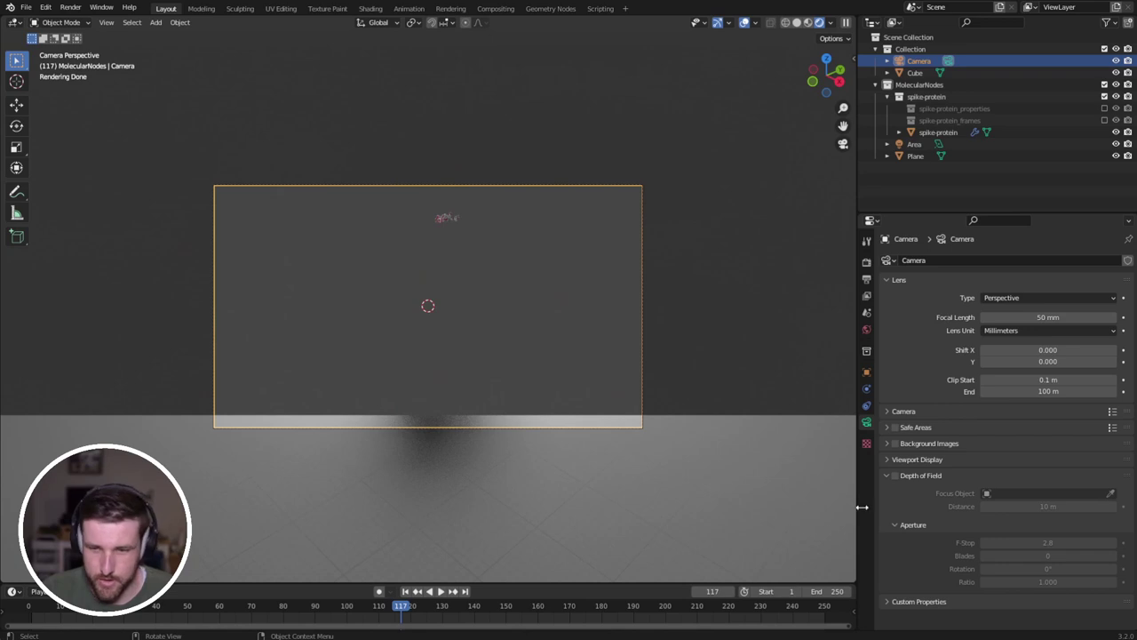
Set the camera's clip end to 10000 m, reframe it, and select the area light.
{"action": "left_click", "coordinate": [1053, 391]}
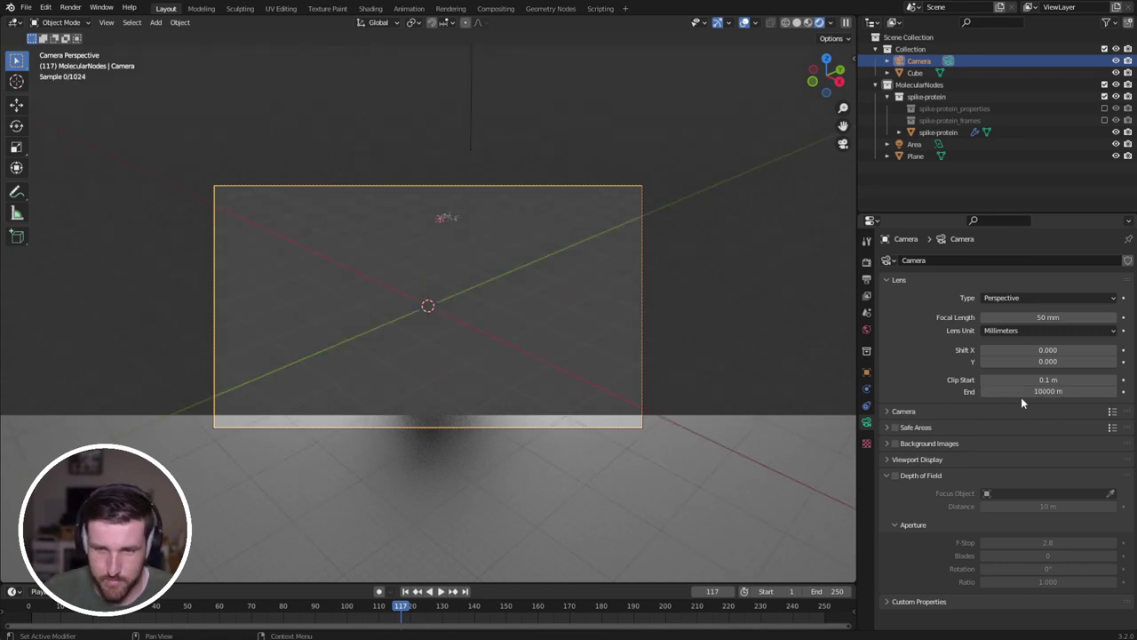
{"action": "key", "text": "Return"}
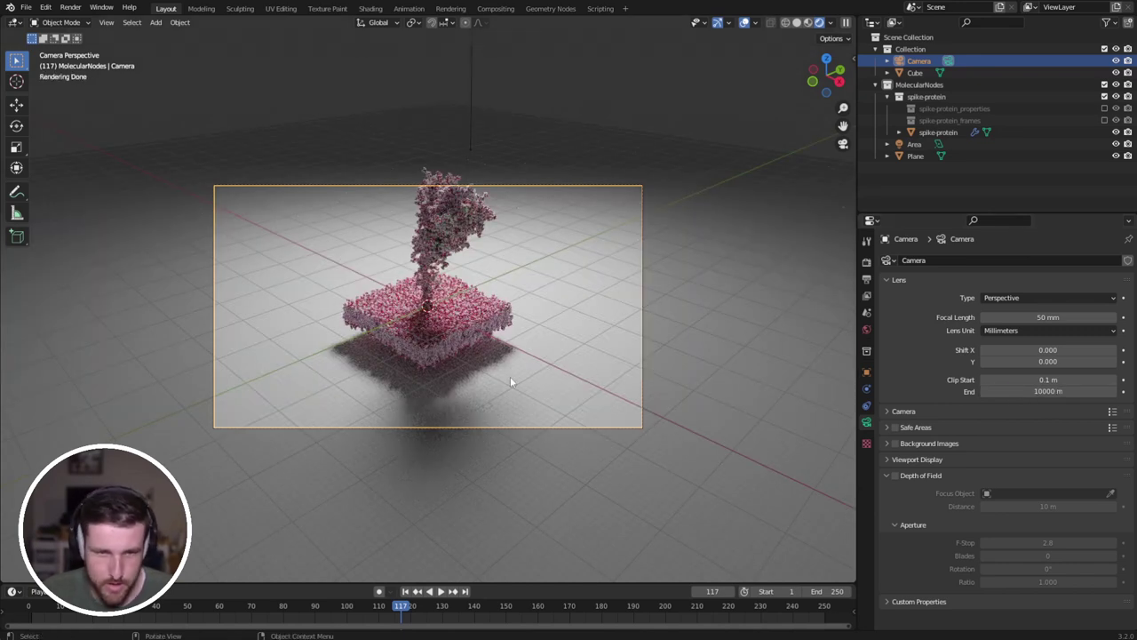
{"action": "key", "text": "g"}
{"action": "key", "text": "z"}
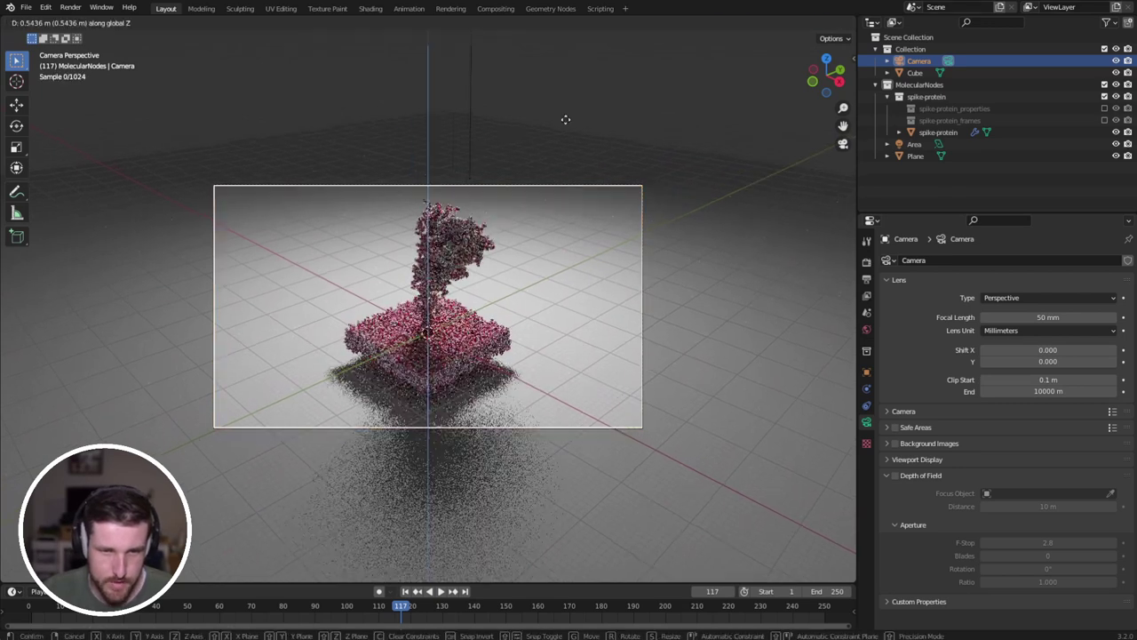
{"action": "key", "text": "z"}
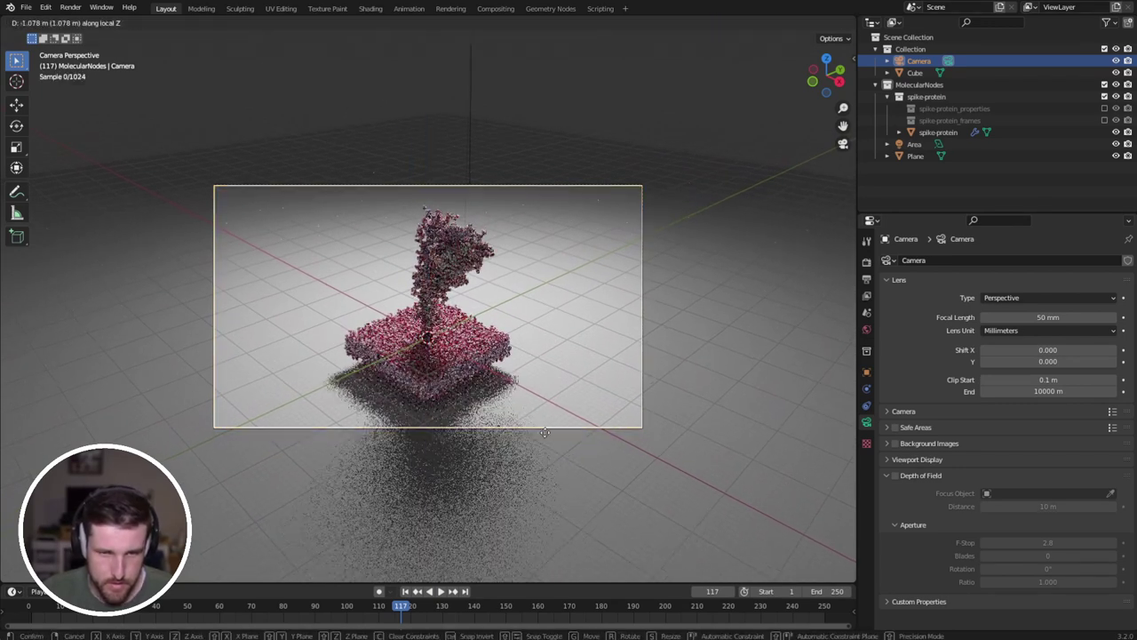
{"action": "left_click", "coordinate": [532, 309]}
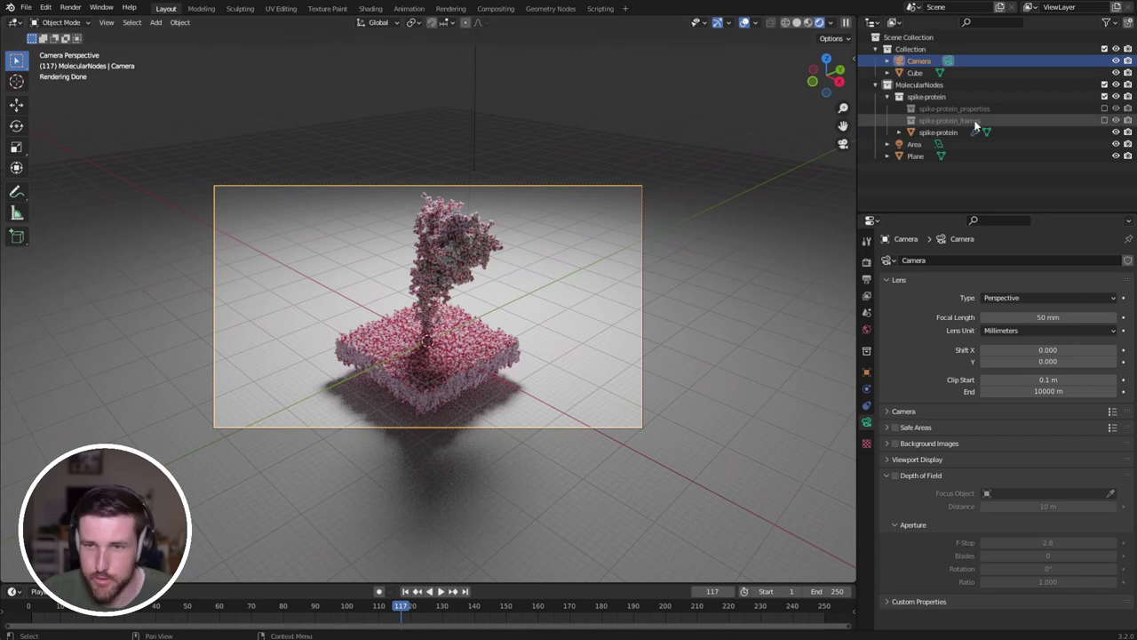
{"action": "left_click", "coordinate": [915, 144]}
{"action": "middle_click_drag", "start_coordinate": [509, 256], "coordinate": [526, 326]}
Rotate and move the area light to a new position.
{"action": "key", "text": "r"}
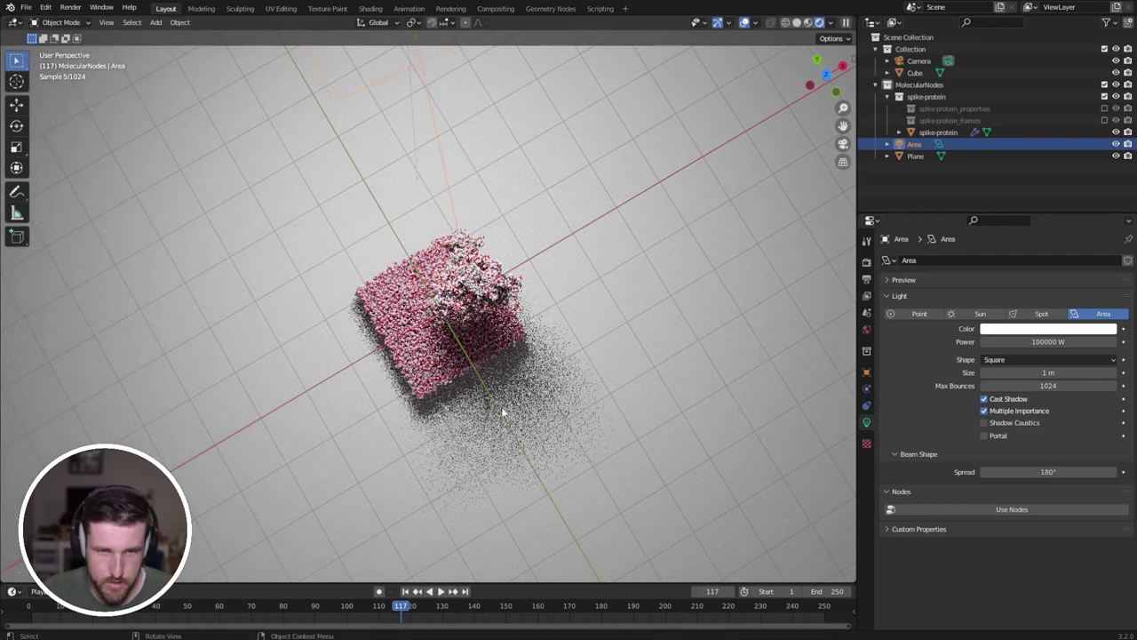
{"action": "key", "text": "g"}
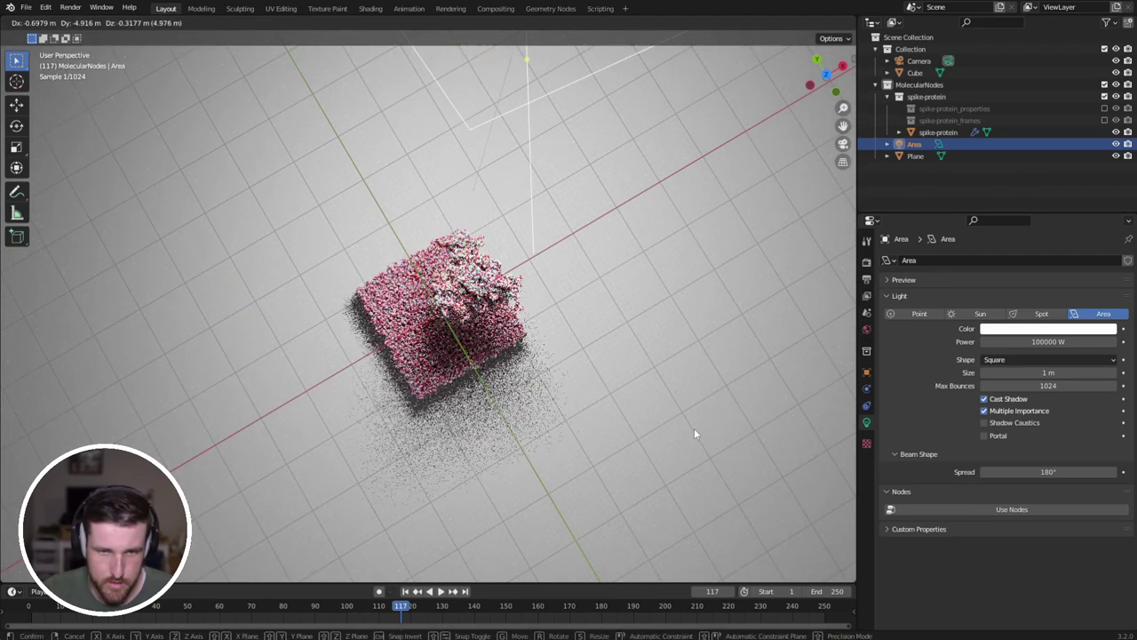
{"action": "left_click", "coordinate": [694, 429]}
{"action": "middle_click_drag", "start_coordinate": [694, 428], "coordinate": [504, 329]}
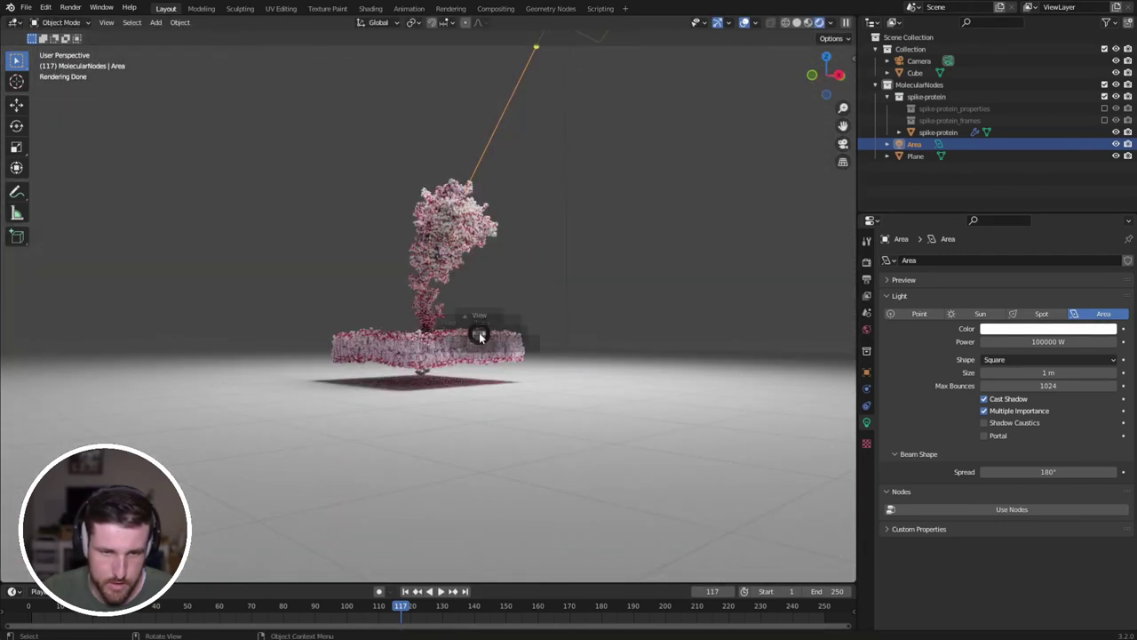
Play the spike-protein animation to frame 128 and split the viewport side by side.
{"action": "key", "text": "KP_0"}
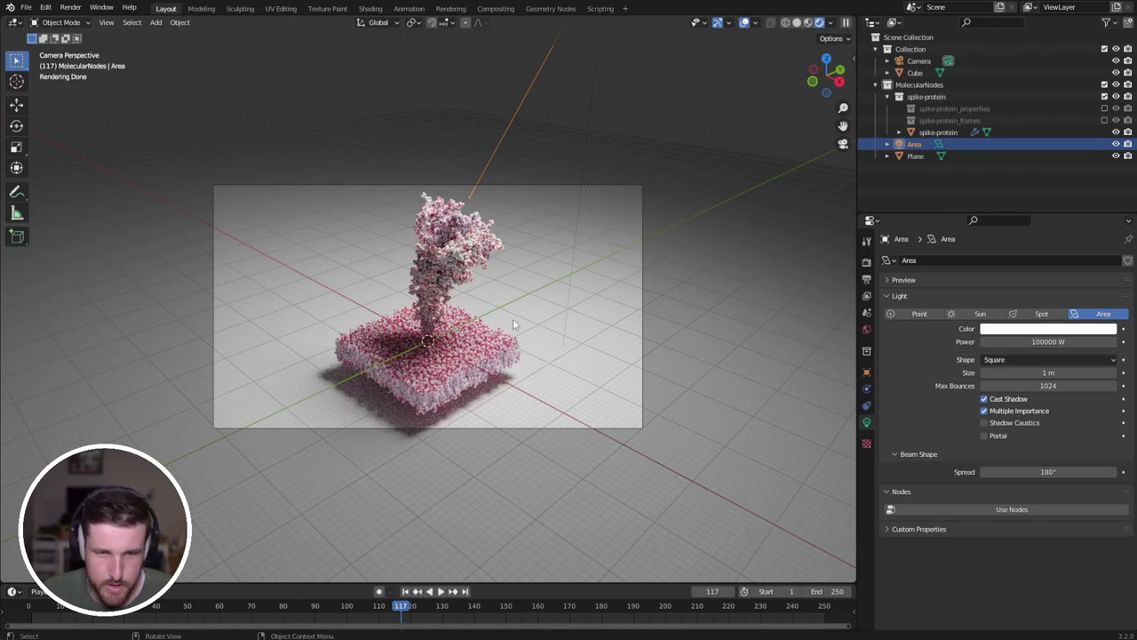
{"action": "left_click", "coordinate": [478, 366]}
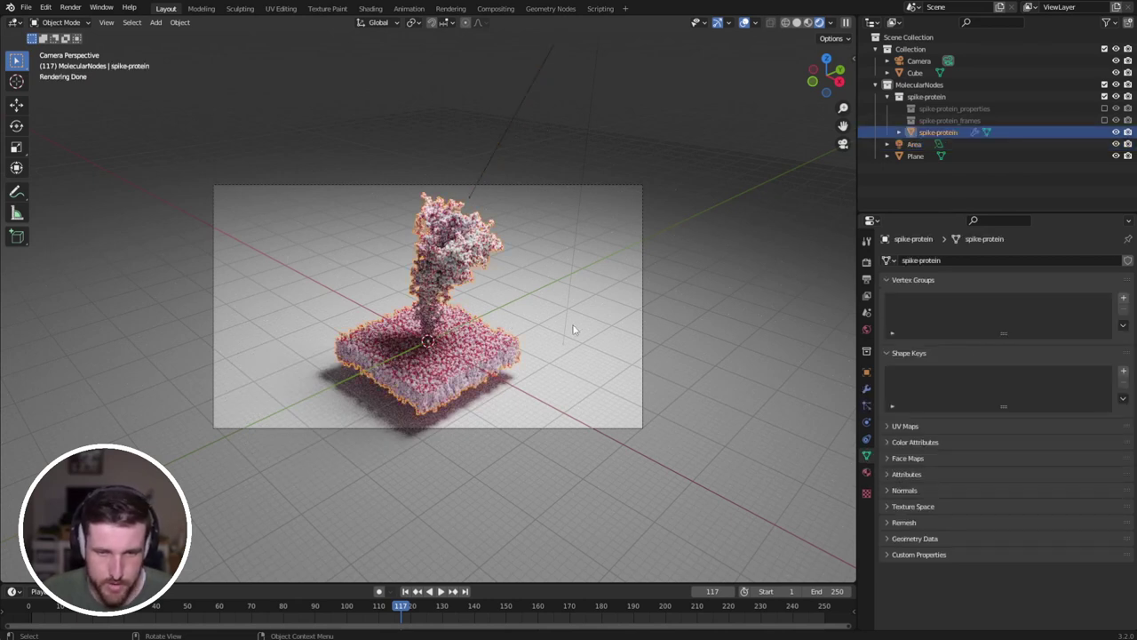
{"action": "key", "text": "space"}
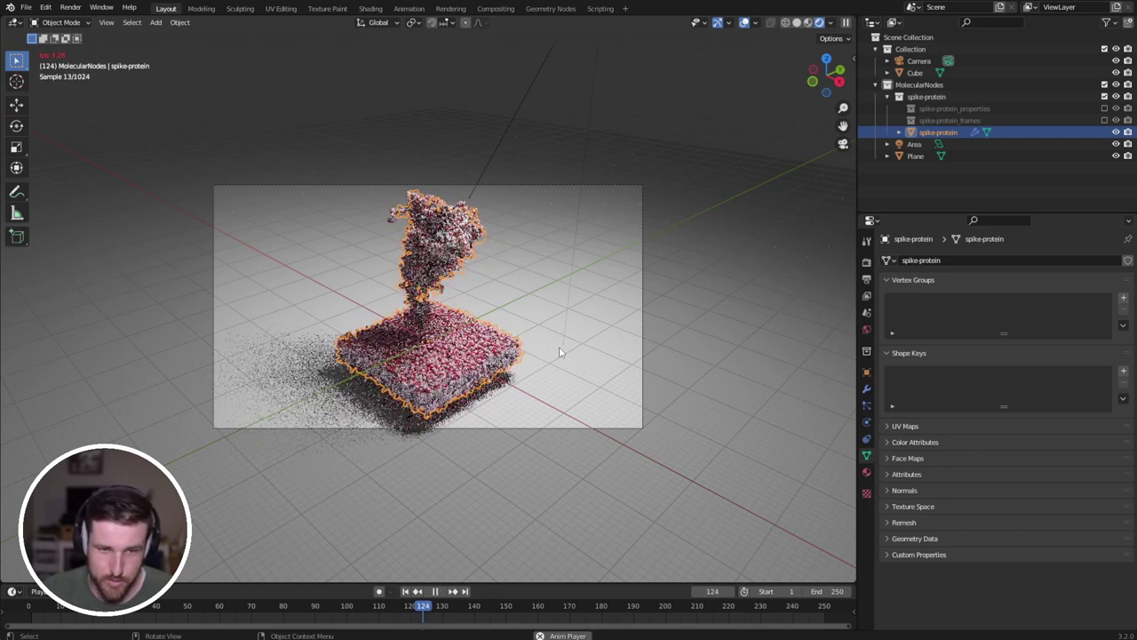
{"action": "key", "text": "space"}
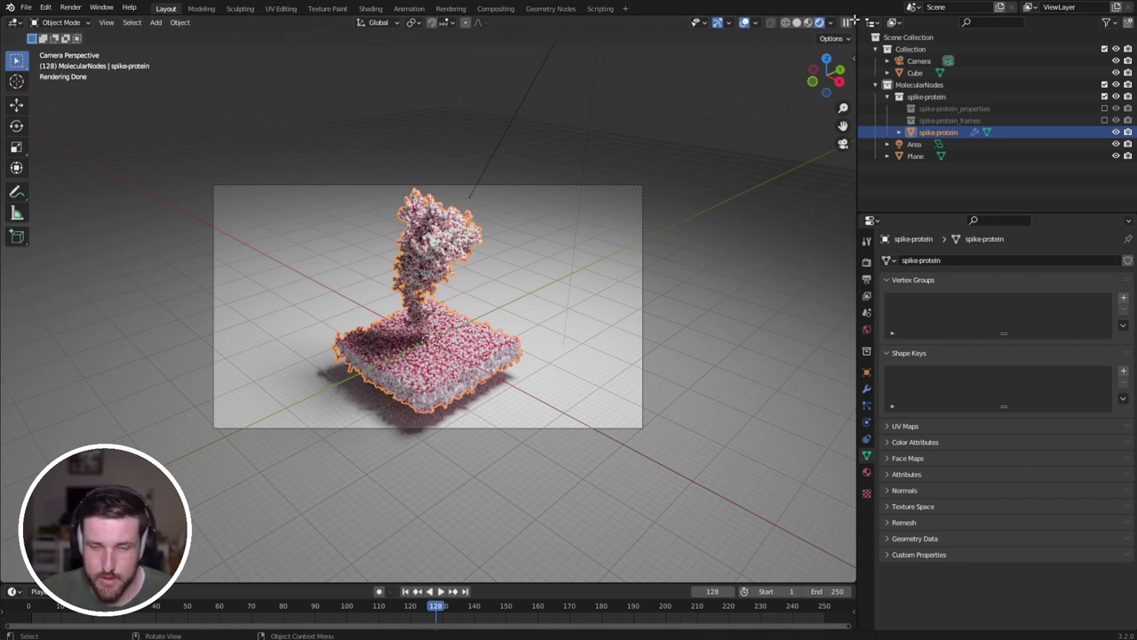
{"action": "left_click_drag", "start_coordinate": [851, 21], "coordinate": [362, 49]}
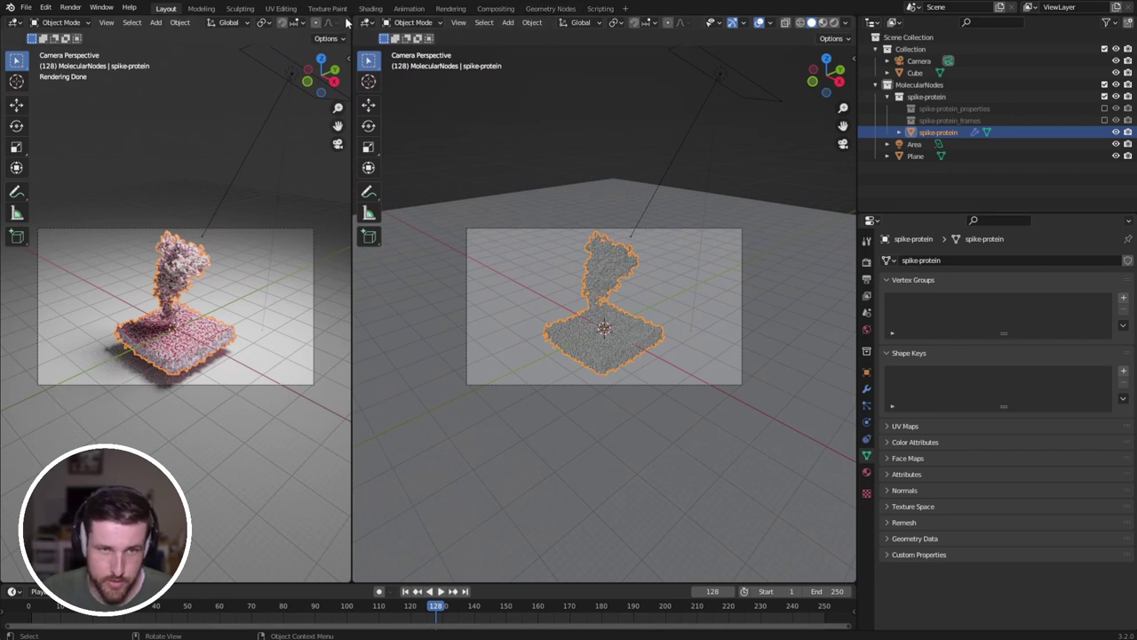
Merge the viewports, go to the Geometry Nodes workspace, and use Rendered shading.
{"action": "left_click_drag", "start_coordinate": [346, 16], "coordinate": [560, 9]}
{"action": "left_click", "coordinate": [556, 9]}
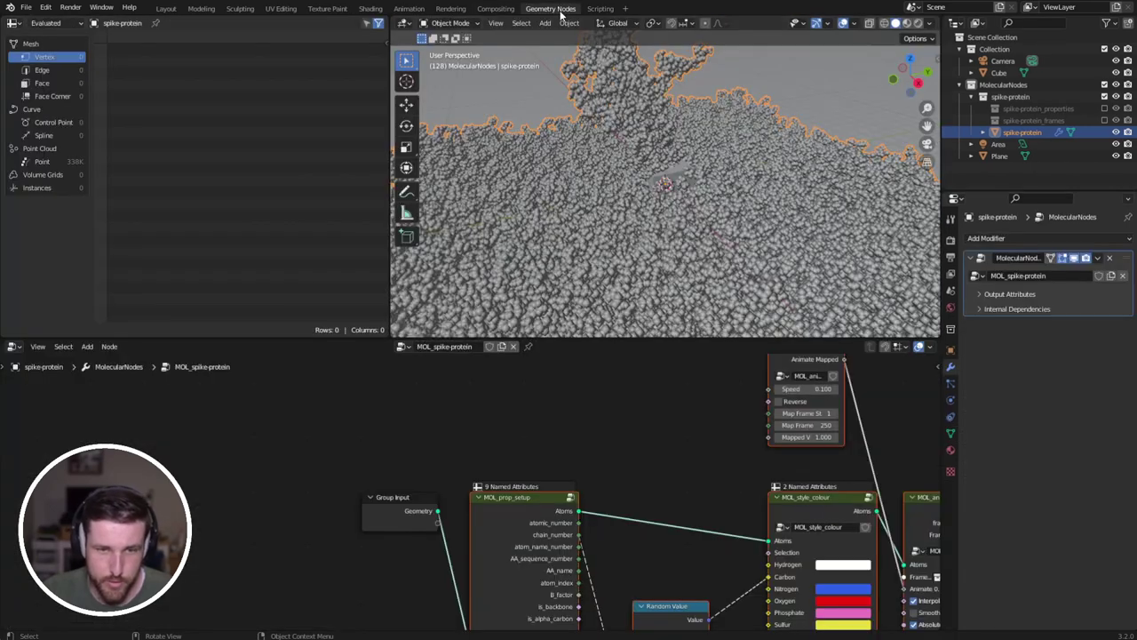
{"action": "scroll", "coordinate": [784, 282], "scroll_direction": "down", "scroll_amount": 10}
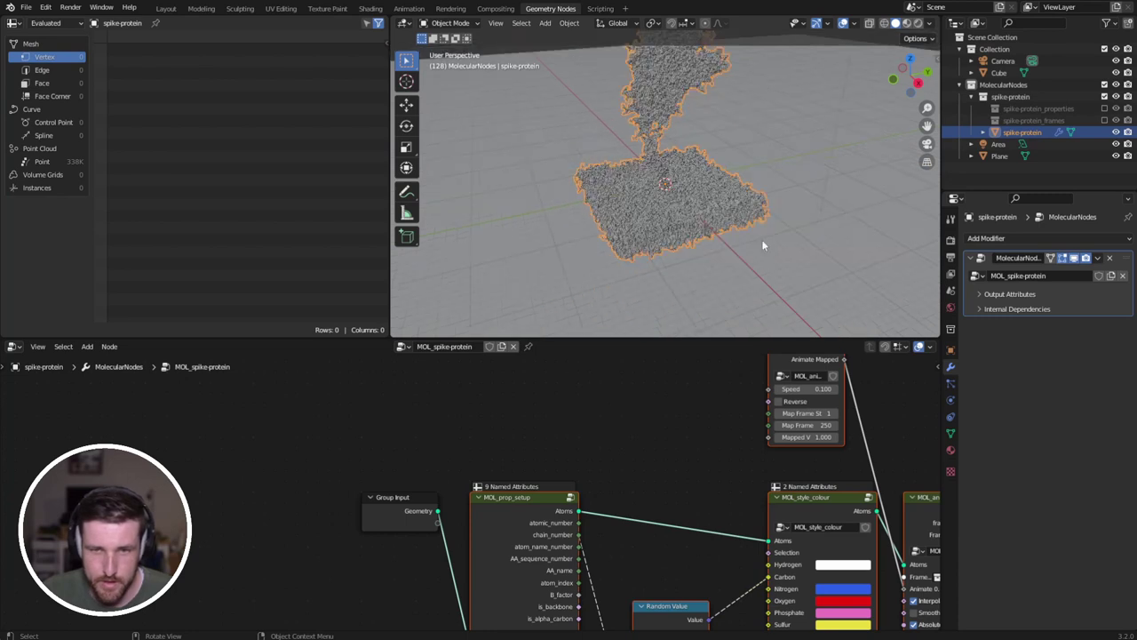
{"action": "key", "text": "z"}
{"action": "left_click", "coordinate": [709, 133]}
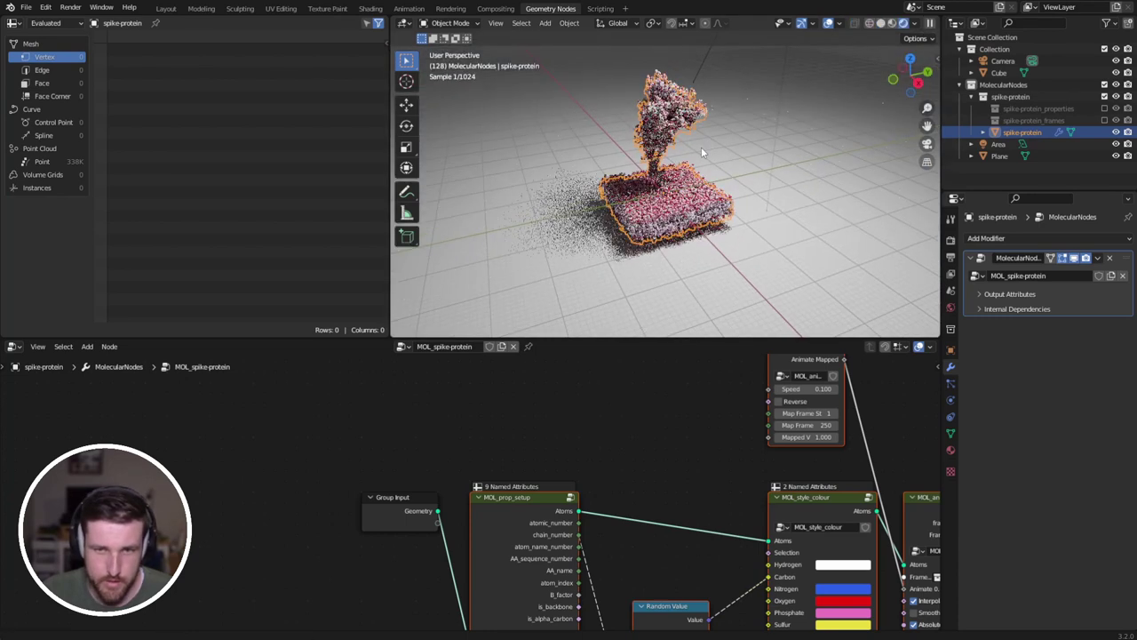
Enlarge the node editor and move the Group Output node further right.
{"action": "left_click_drag", "start_coordinate": [705, 339], "coordinate": [706, 235]}
{"action": "middle_click_drag", "start_coordinate": [898, 408], "coordinate": [393, 352]}
{"action": "left_click_drag", "start_coordinate": [569, 386], "coordinate": [750, 376]}
Add and place a Molecular Nodes > Selections > Amino Acid Name node.
{"action": "key", "text": "shift+a"}
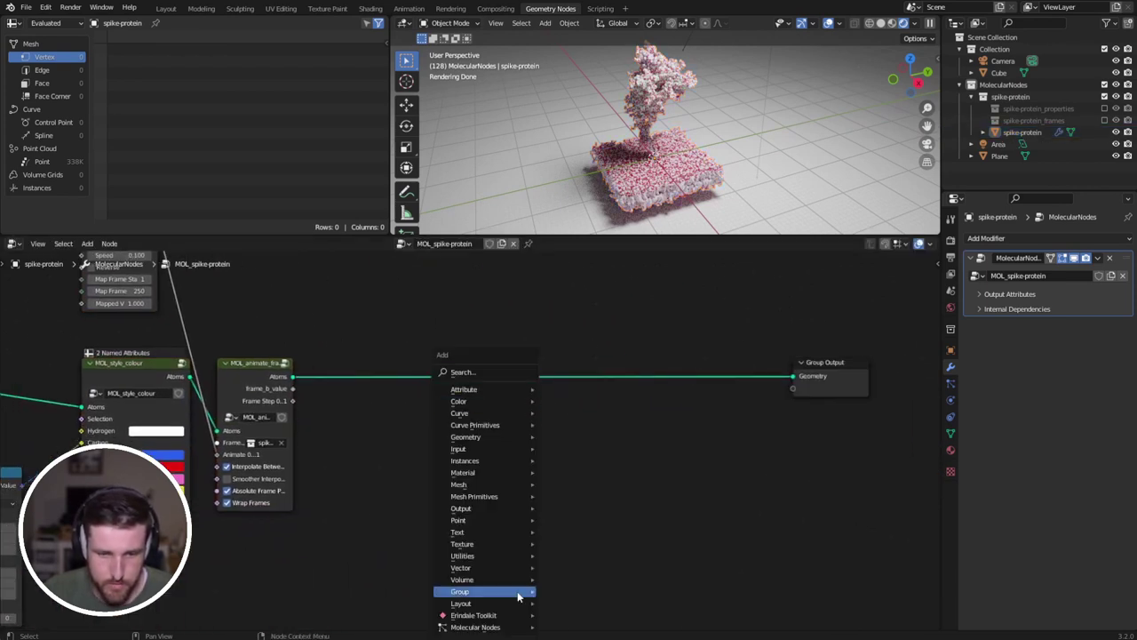
{"action": "mouse_move", "coordinate": [514, 627]}
{"action": "mouse_move", "coordinate": [597, 604]}
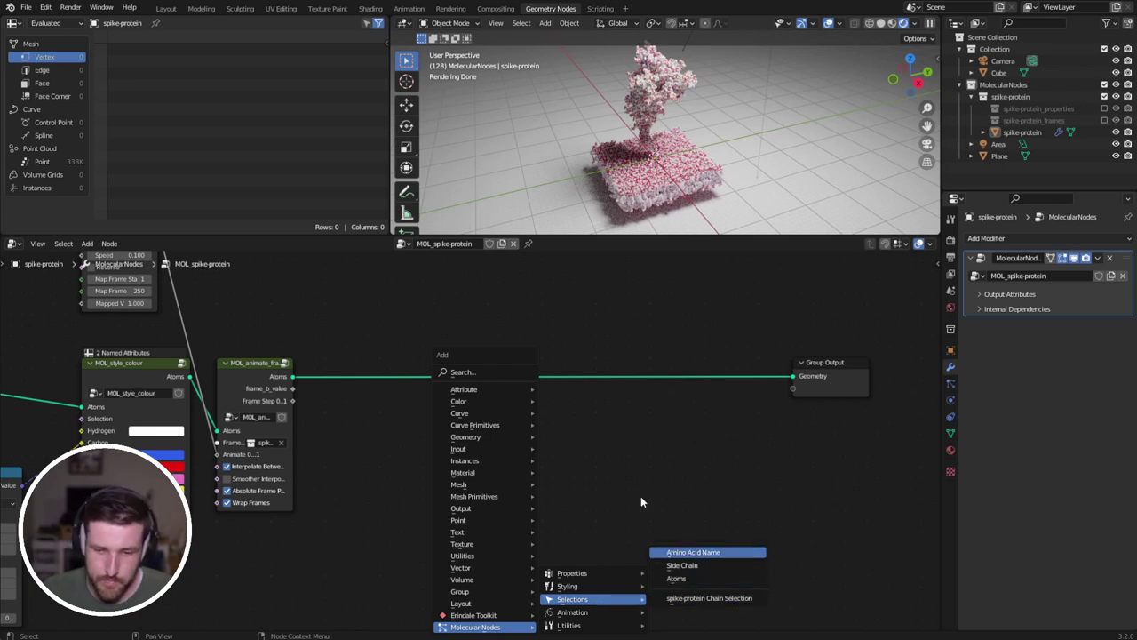
{"action": "mouse_move", "coordinate": [489, 626]}
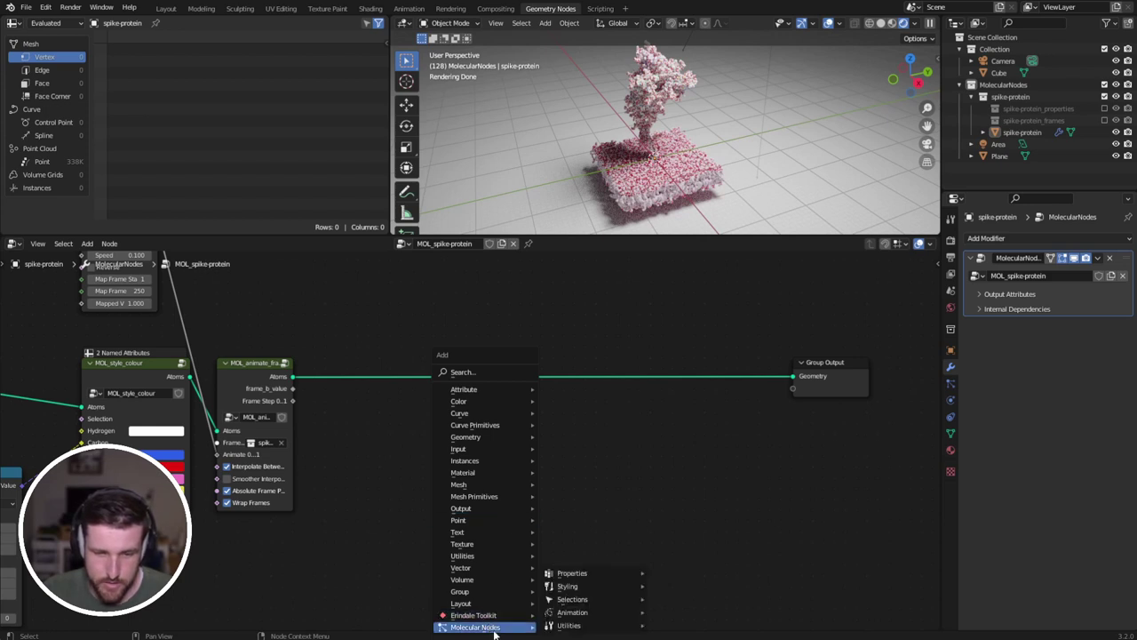
{"action": "mouse_move", "coordinate": [568, 599]}
{"action": "left_click", "coordinate": [693, 552]}
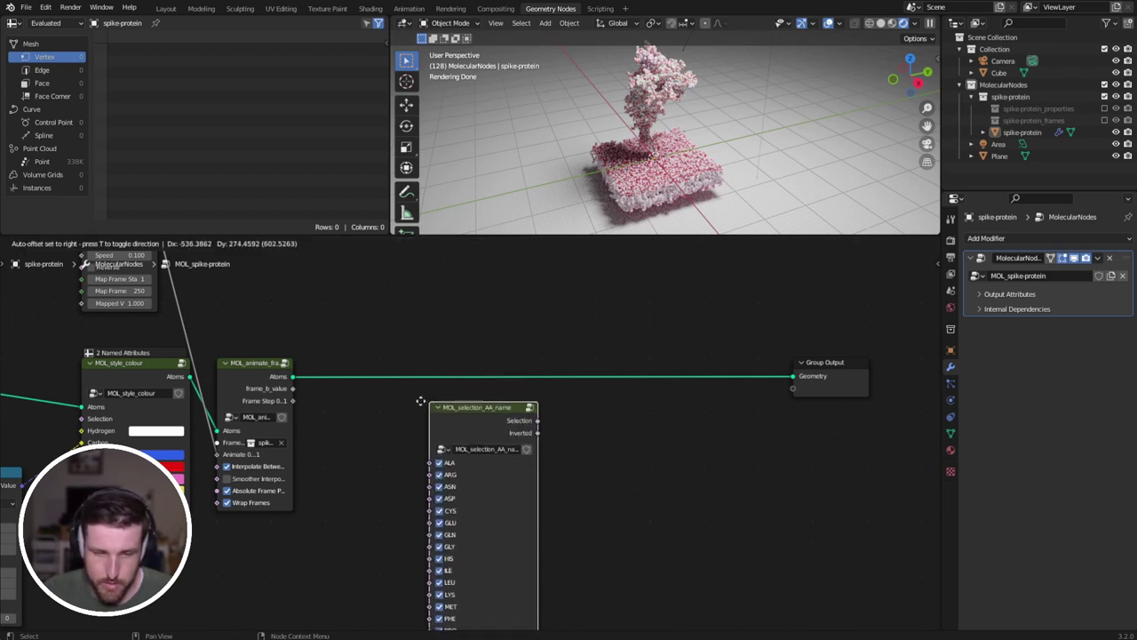
{"action": "left_click", "coordinate": [402, 521]}
Make the node editor taller and frame the new node with Group Output.
{"action": "middle_click_drag", "start_coordinate": [401, 521], "coordinate": [399, 381]}
{"action": "middle_click_drag", "start_coordinate": [374, 506], "coordinate": [385, 555]}
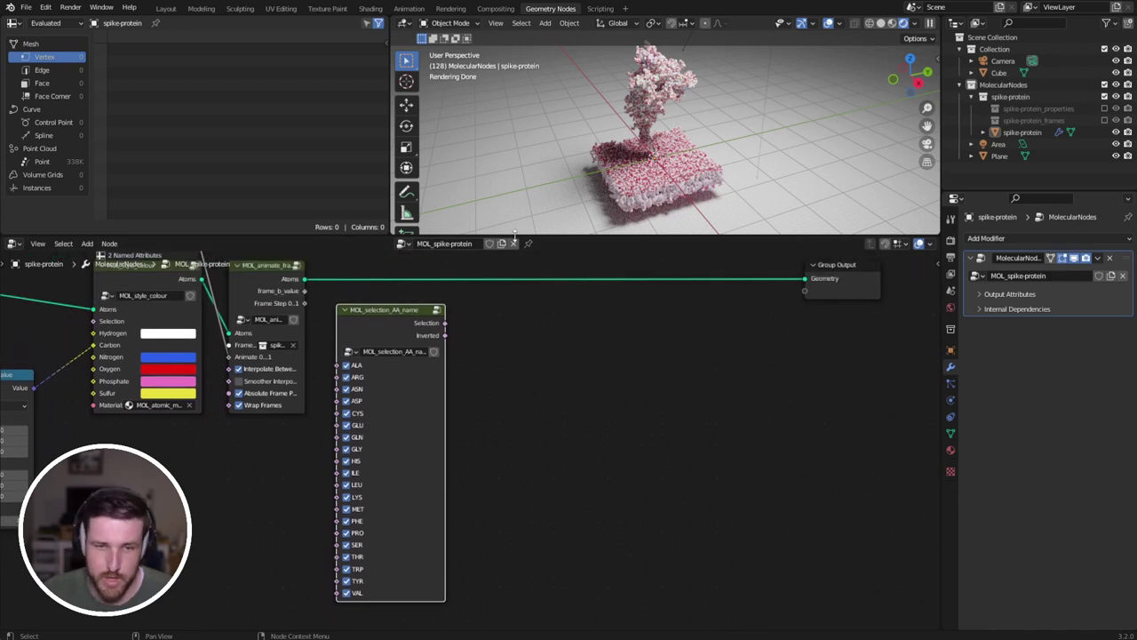
{"action": "left_click_drag", "start_coordinate": [515, 234], "coordinate": [516, 204]}
{"action": "middle_click_drag", "start_coordinate": [494, 356], "coordinate": [491, 374]}
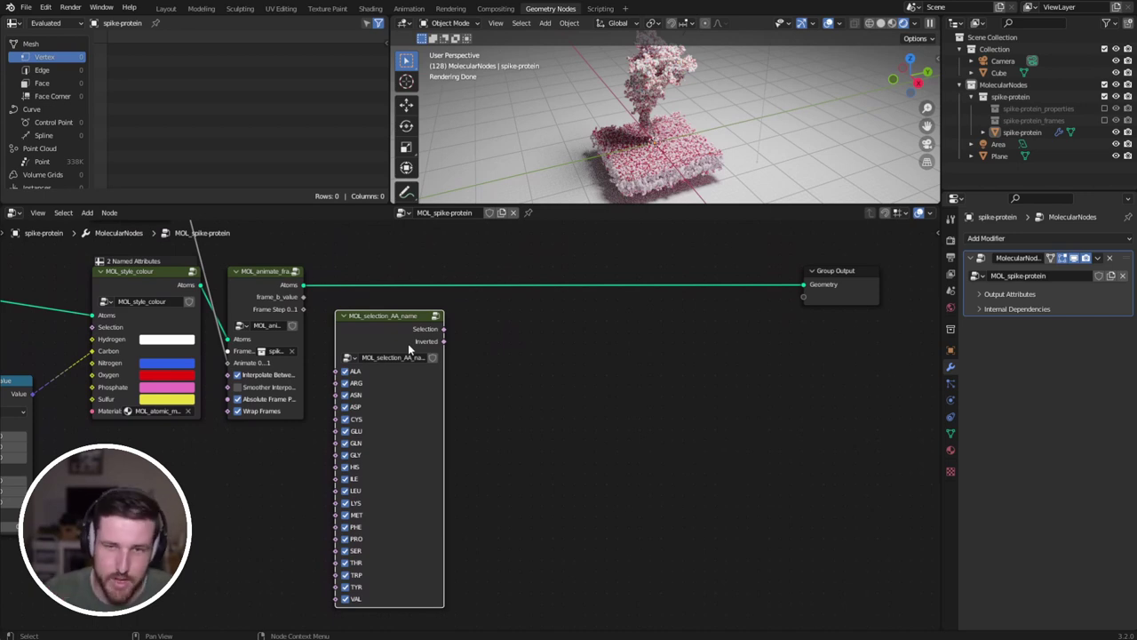
Replace the Amino Acid Name node with a Color Manual node linked before Group Output.
{"action": "left_click_drag", "start_coordinate": [397, 332], "coordinate": [394, 368]}
{"action": "key", "text": "x"}
{"action": "key", "text": "shift+a"}
{"action": "mouse_move", "coordinate": [478, 386]}
{"action": "mouse_move", "coordinate": [555, 397]}
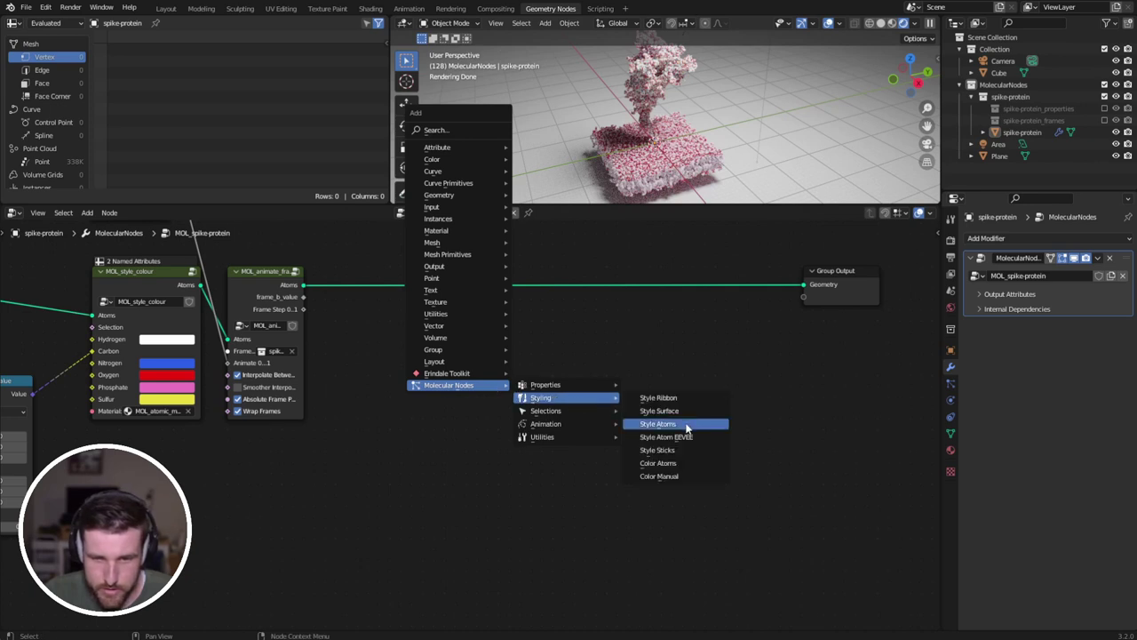
{"action": "left_click", "coordinate": [659, 476]}
{"action": "left_click", "coordinate": [451, 371]}
{"action": "middle_click_drag", "start_coordinate": [439, 354], "coordinate": [454, 318]}
Add a spike-protein Chain Selection node feeding the colour node's selection.
{"action": "key", "text": "g"}
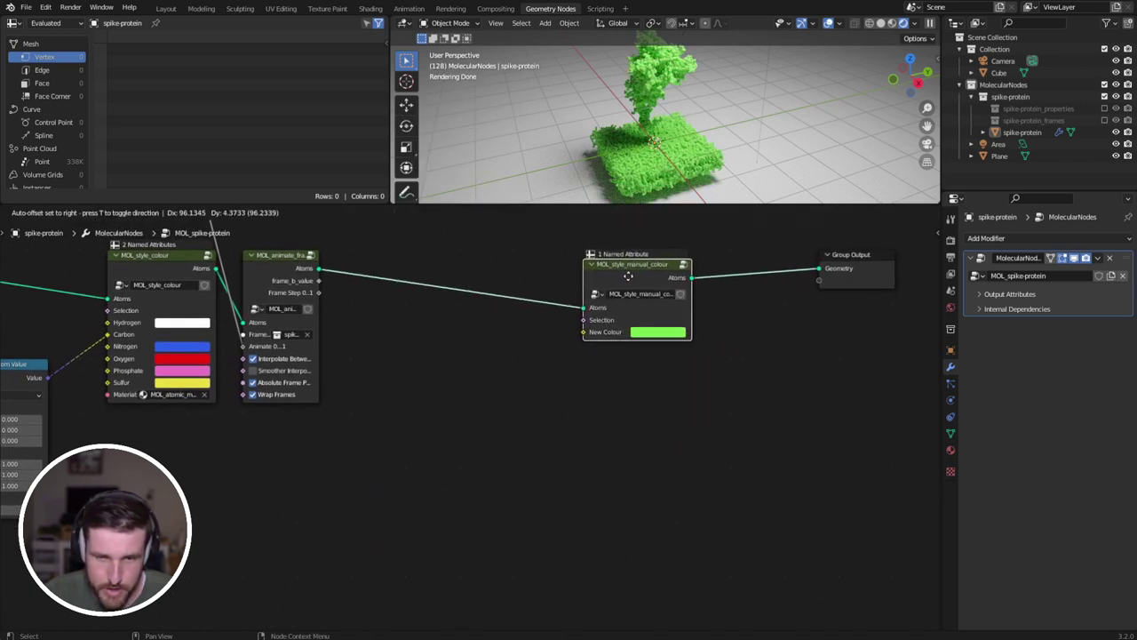
{"action": "left_click", "coordinate": [511, 383]}
{"action": "key", "text": "shift+a"}
{"action": "mouse_move", "coordinate": [511, 383]}
{"action": "mouse_move", "coordinate": [580, 409]}
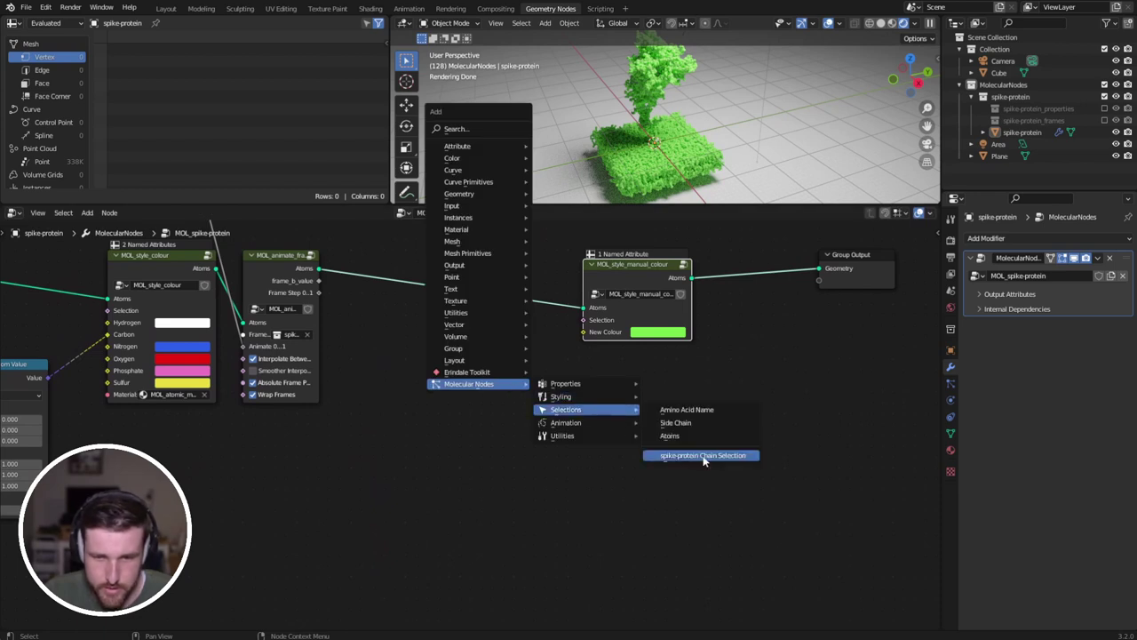
{"action": "left_click", "coordinate": [703, 456]}
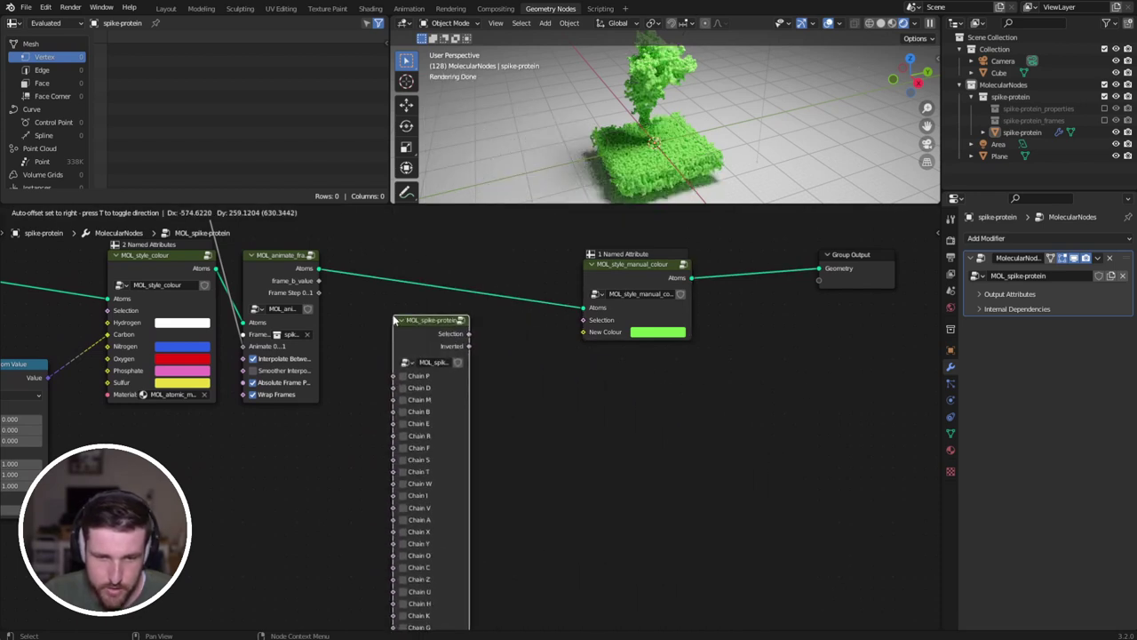
{"action": "left_click", "coordinate": [412, 411]}
{"action": "middle_click_drag", "start_coordinate": [411, 410], "coordinate": [401, 311]}
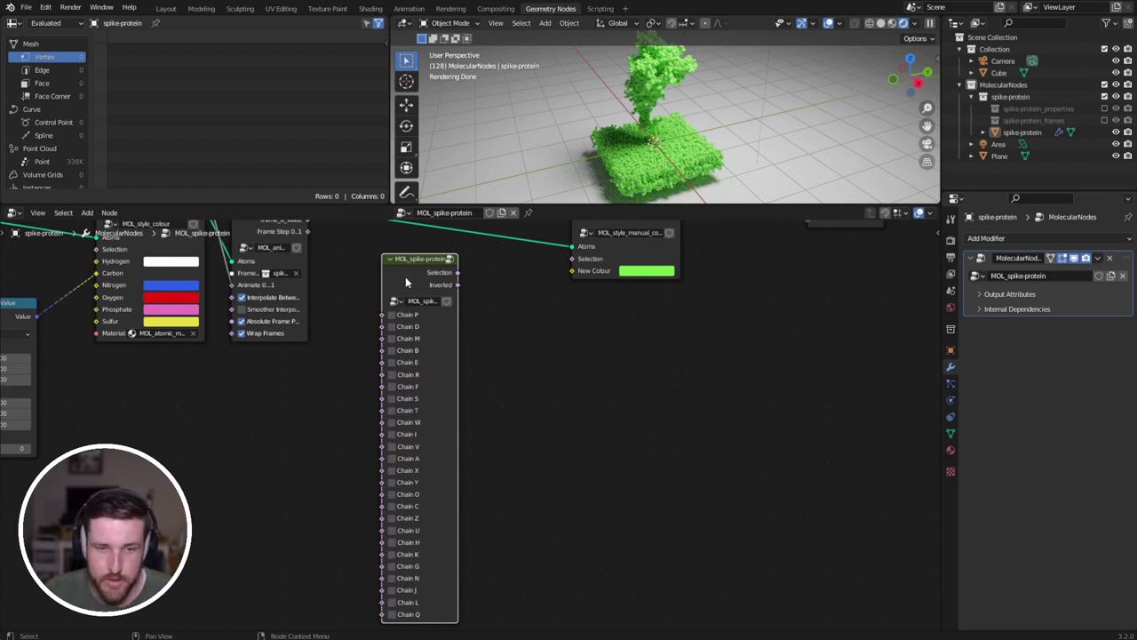
{"action": "left_click_drag", "start_coordinate": [405, 271], "coordinate": [402, 292]}
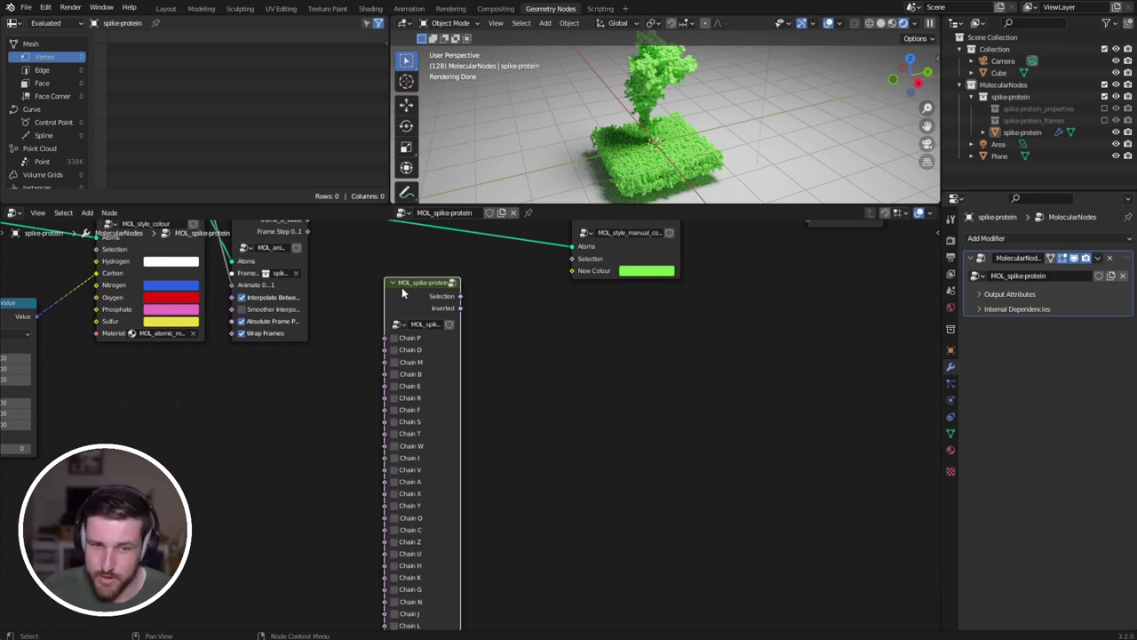
{"action": "mouse_move", "coordinate": [391, 291]}
{"action": "left_mouse_down"}
{"action": "mouse_move", "coordinate": [405, 292]}
{"action": "mouse_move", "coordinate": [394, 286]}
{"action": "left_mouse_up"}
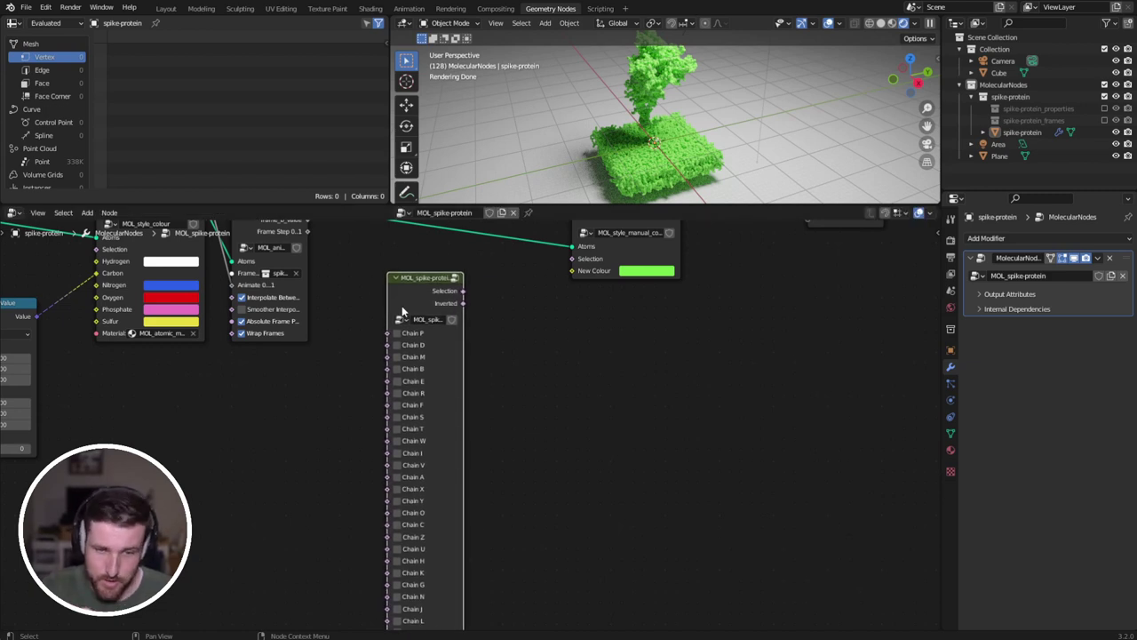
{"action": "scroll", "coordinate": [456, 406], "scroll_direction": "down", "scroll_amount": 2}
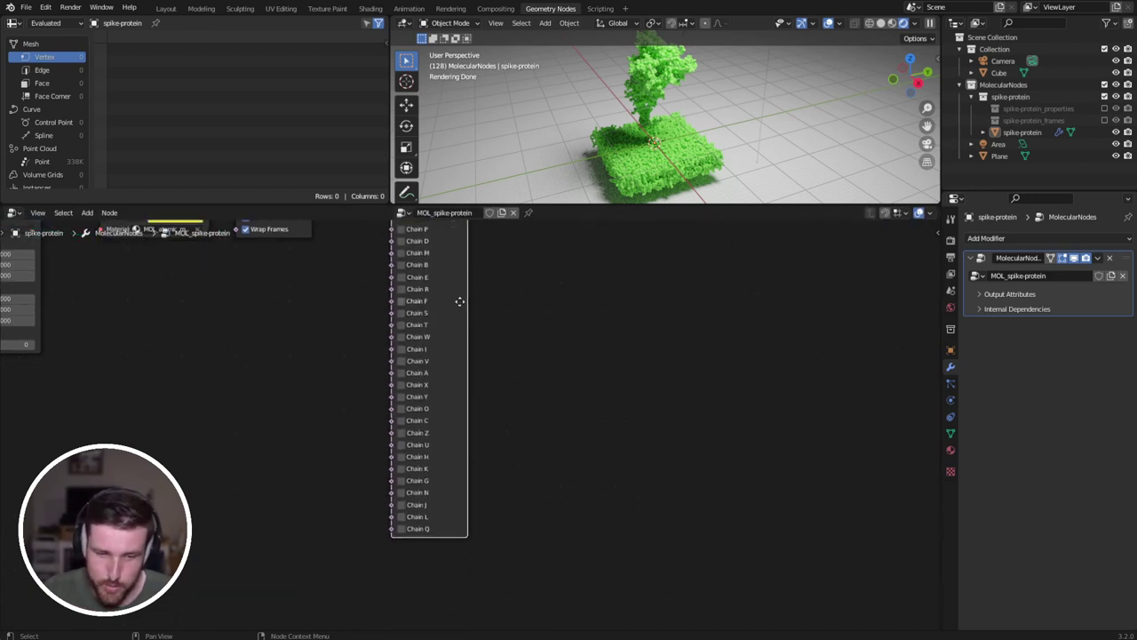
{"action": "scroll", "coordinate": [414, 325], "scroll_direction": "up", "scroll_amount": 2}
Tick Chain M in the chain-selection node, testing and clearing chains B, R, F and S.
{"action": "left_click_drag", "start_coordinate": [459, 300], "coordinate": [567, 269]}
{"action": "middle_click_drag", "start_coordinate": [465, 396], "coordinate": [498, 412]}
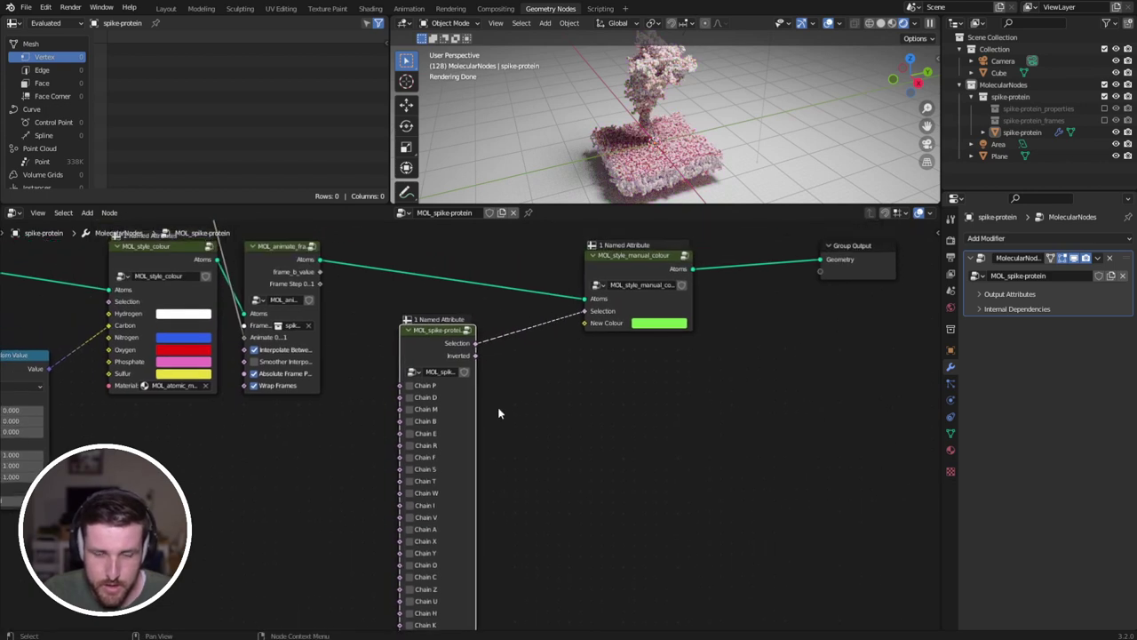
{"action": "left_click", "coordinate": [409, 409]}
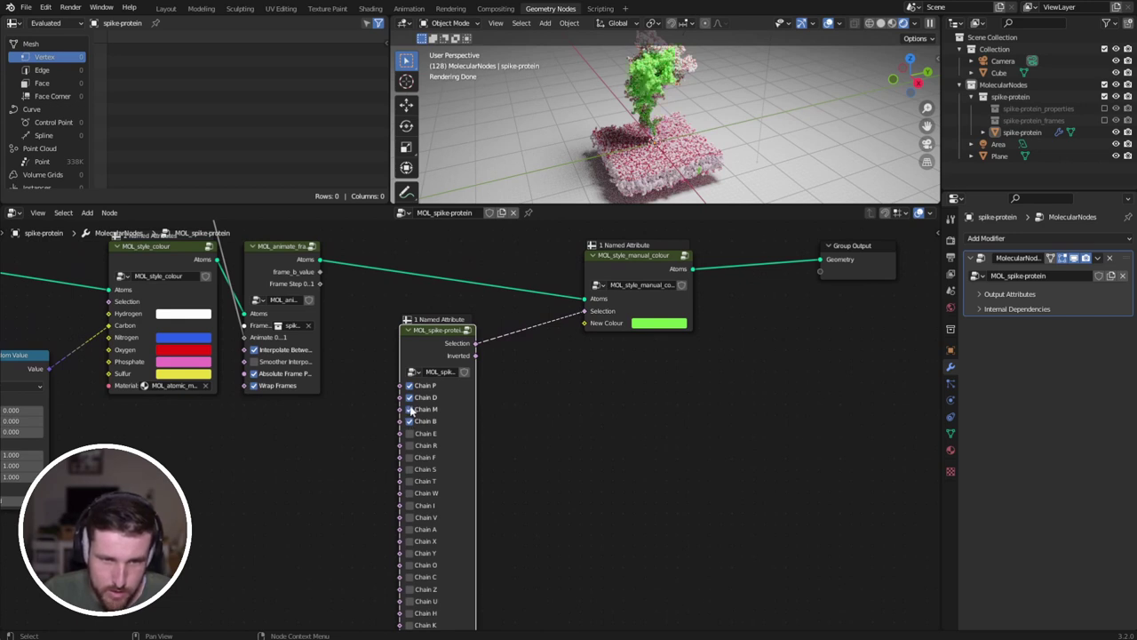
{"action": "left_click_drag", "start_coordinate": [409, 386], "coordinate": [409, 410]}
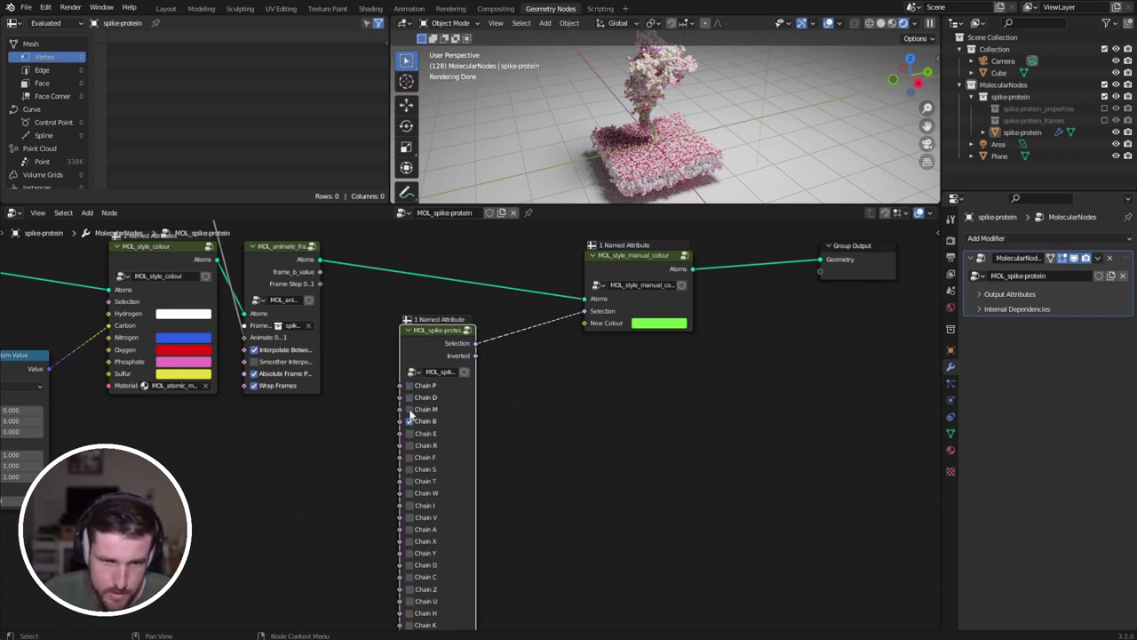
{"action": "left_click", "coordinate": [409, 421]}
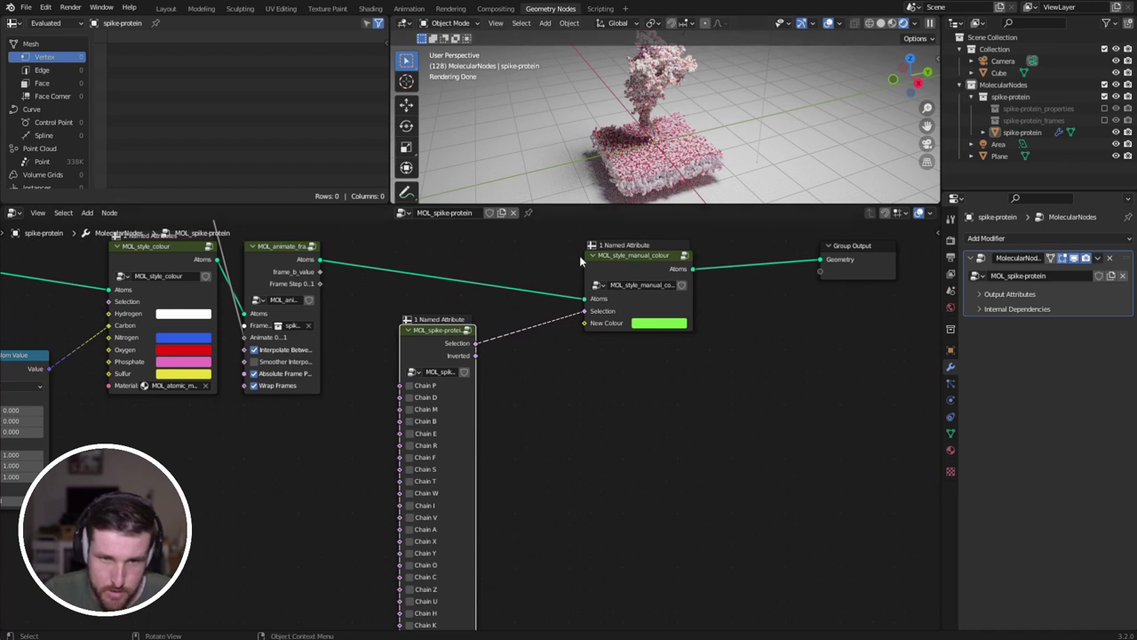
{"action": "left_click", "coordinate": [409, 409]}
{"action": "mouse_move", "coordinate": [677, 115]}
{"action": "middle_mouse_down"}
{"action": "mouse_move", "coordinate": [613, 72]}
{"action": "mouse_move", "coordinate": [663, 80]}
{"action": "mouse_move", "coordinate": [708, 123]}
{"action": "mouse_move", "coordinate": [782, 125]}
{"action": "mouse_move", "coordinate": [670, 111]}
{"action": "middle_mouse_up"}
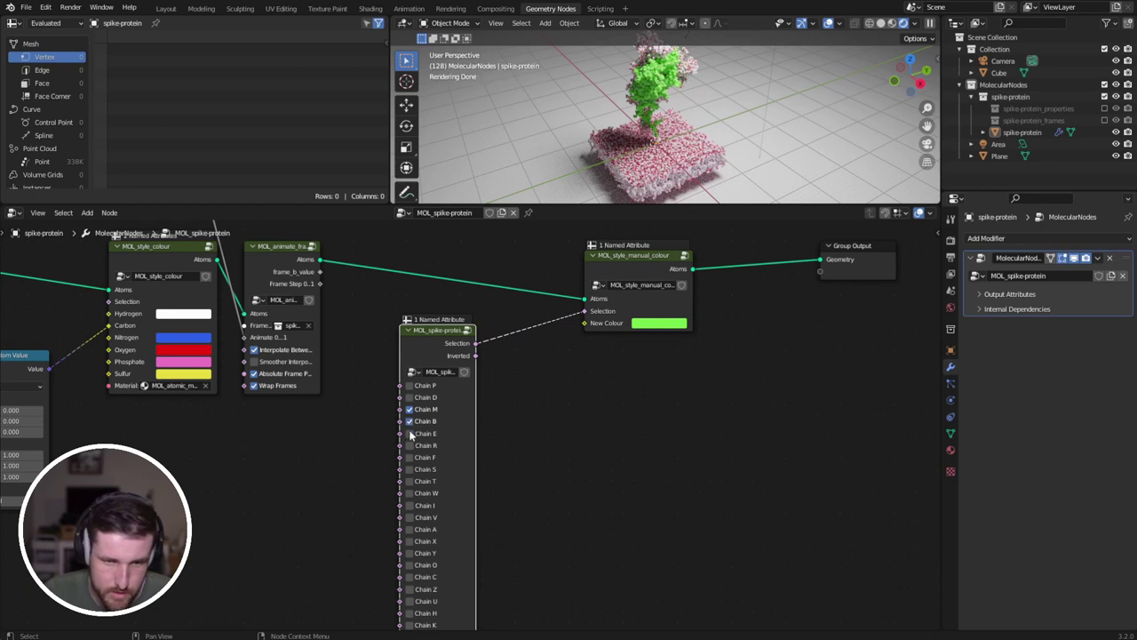
{"action": "left_click_drag", "start_coordinate": [400, 421], "coordinate": [409, 434]}
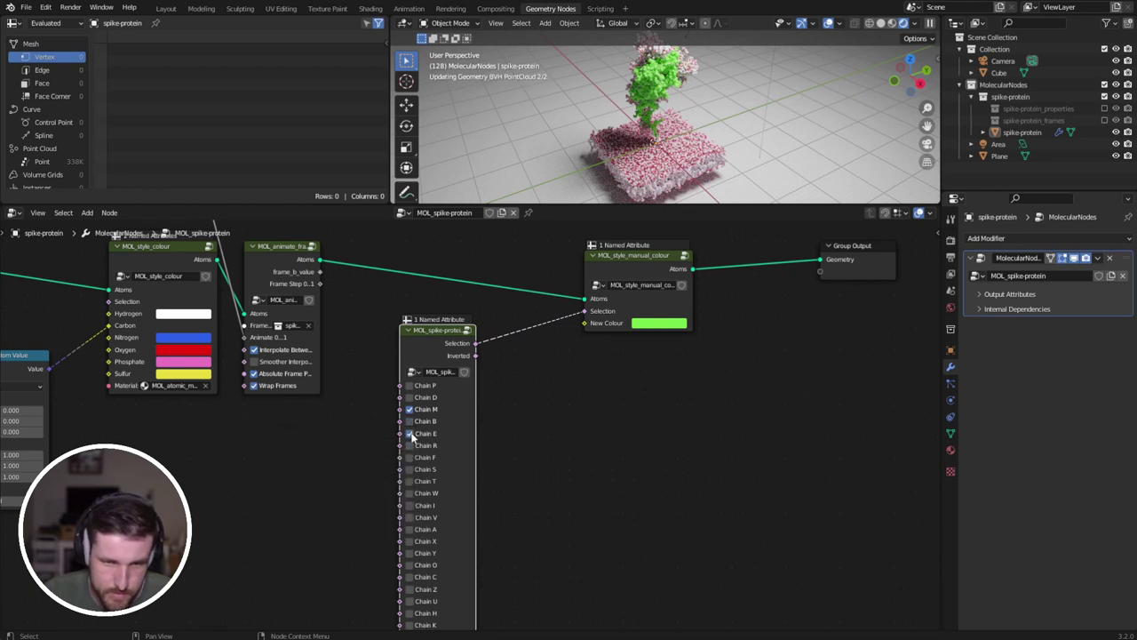
{"action": "left_click", "coordinate": [410, 445]}
{"action": "left_click", "coordinate": [409, 448]}
{"action": "left_click", "coordinate": [410, 457]}
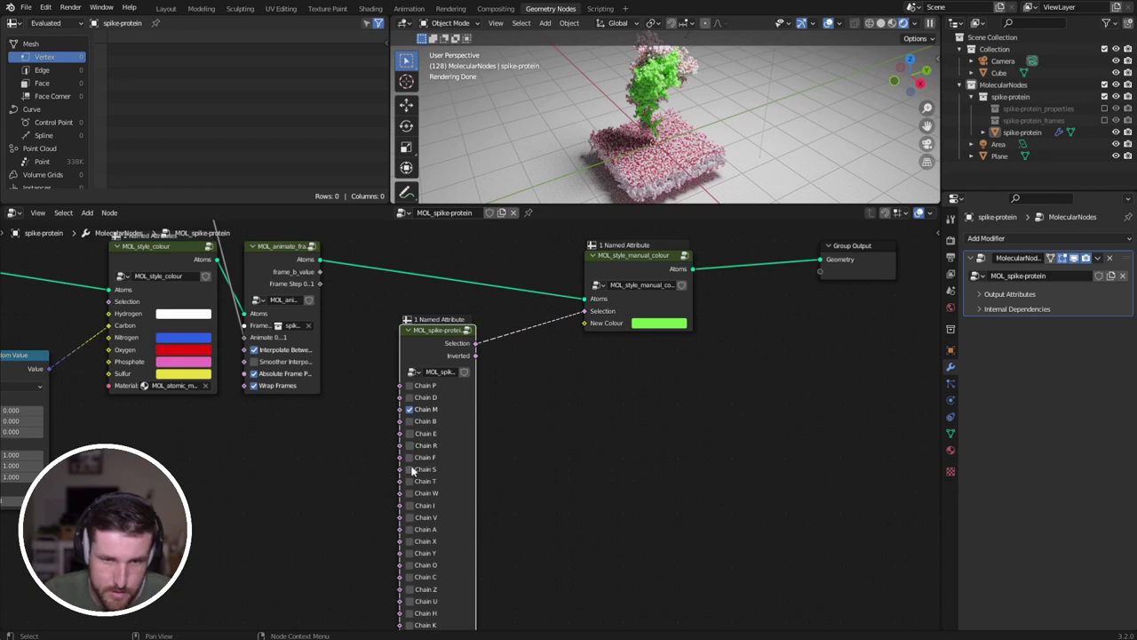
{"action": "left_click", "coordinate": [409, 469]}
{"action": "left_click", "coordinate": [410, 468]}
Add Chains V and O to the green chain selection, leaving W and Y unticked.
{"action": "middle_click_drag", "start_coordinate": [722, 178], "coordinate": [693, 182]}
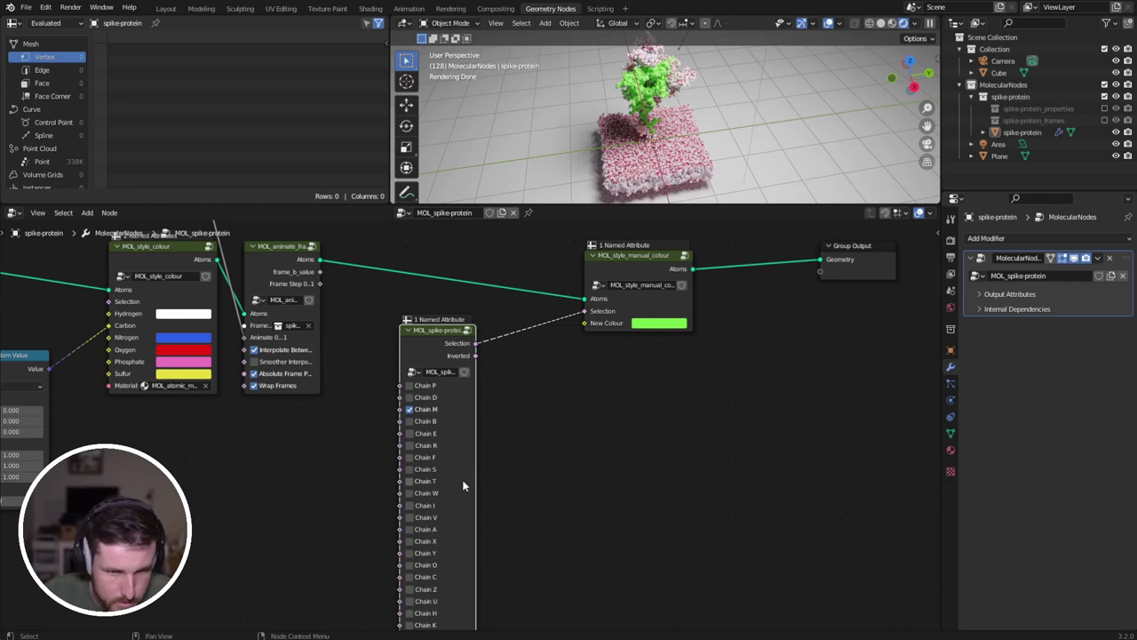
{"action": "left_click", "coordinate": [408, 492]}
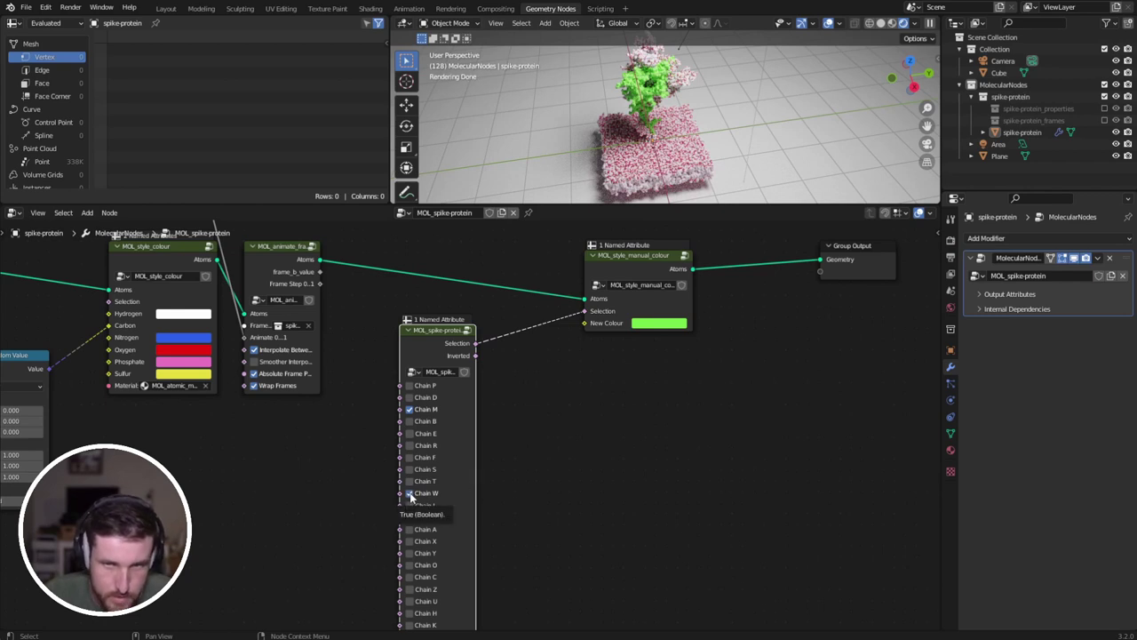
{"action": "left_click", "coordinate": [409, 492]}
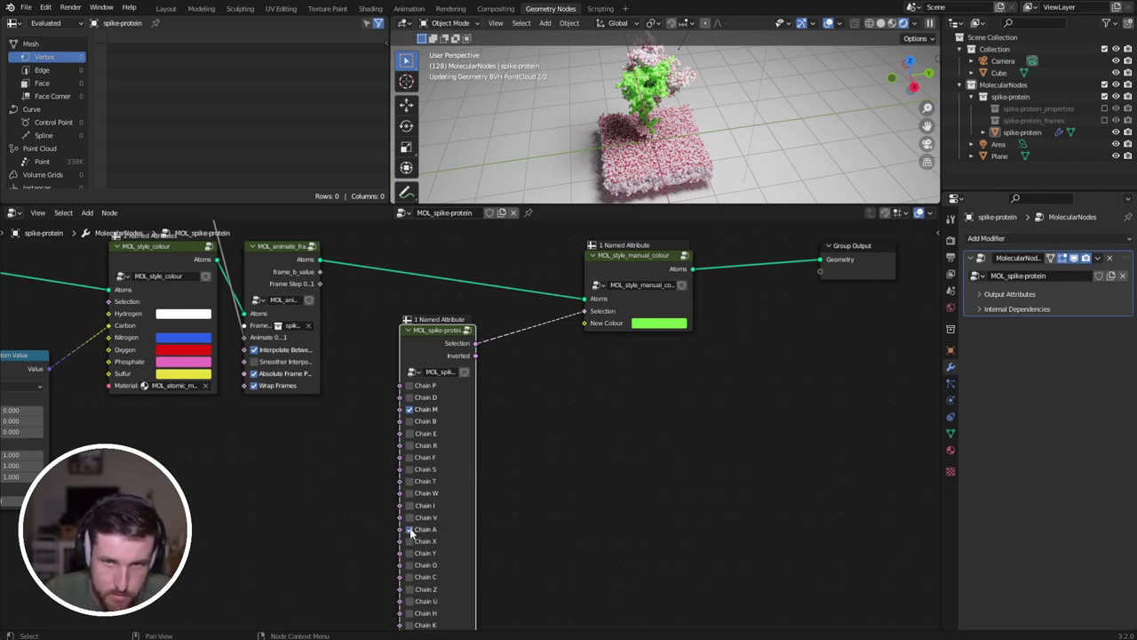
{"action": "left_click", "coordinate": [410, 530]}
{"action": "left_click", "coordinate": [410, 517]}
{"action": "left_click", "coordinate": [409, 516]}
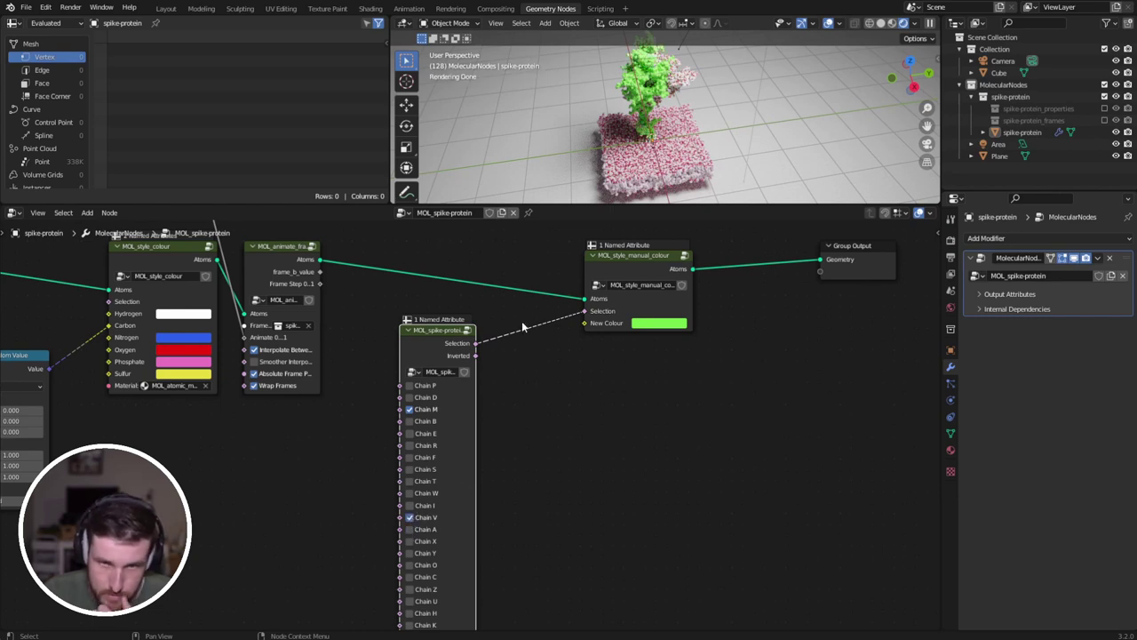
{"action": "middle_click_drag", "start_coordinate": [432, 526], "coordinate": [442, 455]}
{"action": "left_click", "coordinate": [421, 457]}
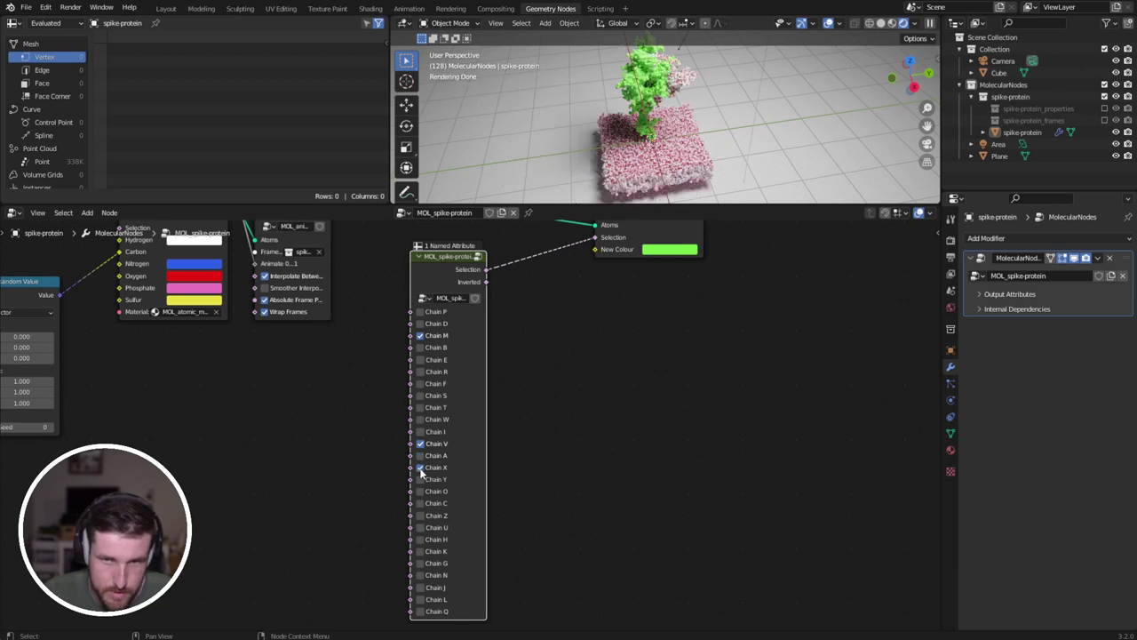
{"action": "left_click", "coordinate": [421, 479]}
{"action": "left_click", "coordinate": [420, 490]}
{"action": "left_click", "coordinate": [421, 479]}
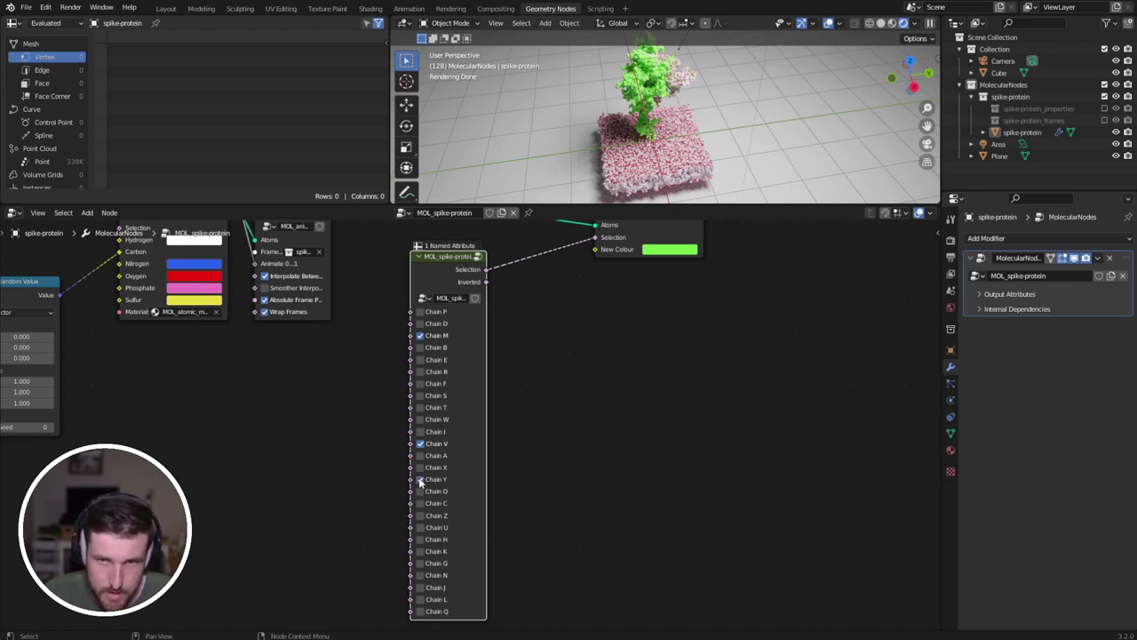
{"action": "left_click", "coordinate": [418, 484]}
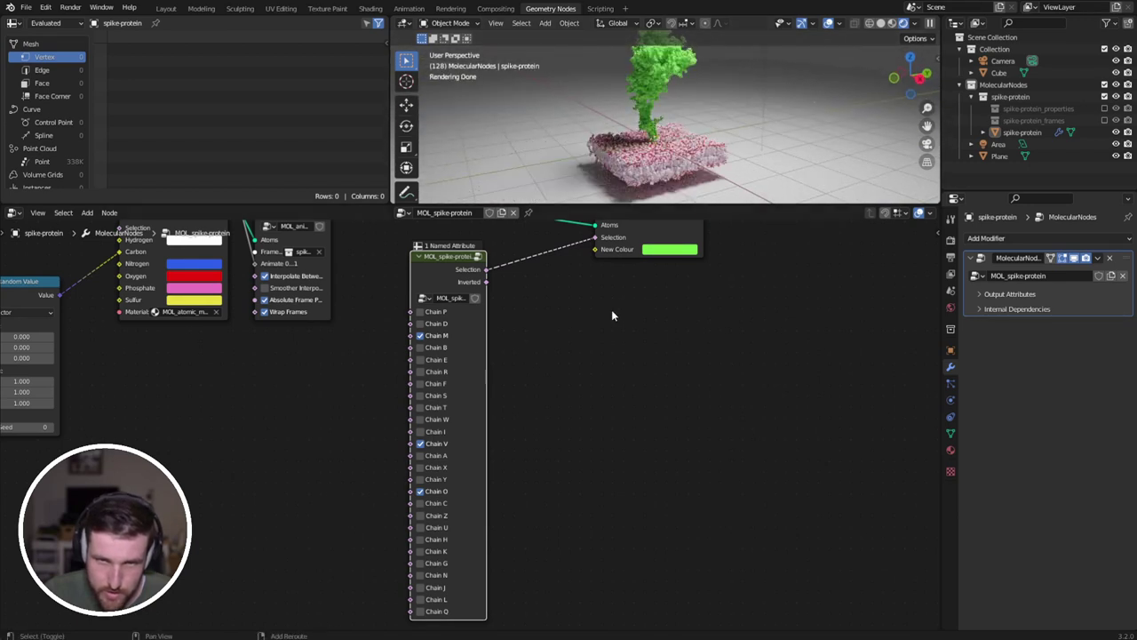
Reposition the chain-selection node lower-left in the node graph.
{"action": "middle_click_drag", "start_coordinate": [612, 309], "coordinate": [625, 476]}
{"action": "left_click_drag", "start_coordinate": [467, 431], "coordinate": [454, 417]}
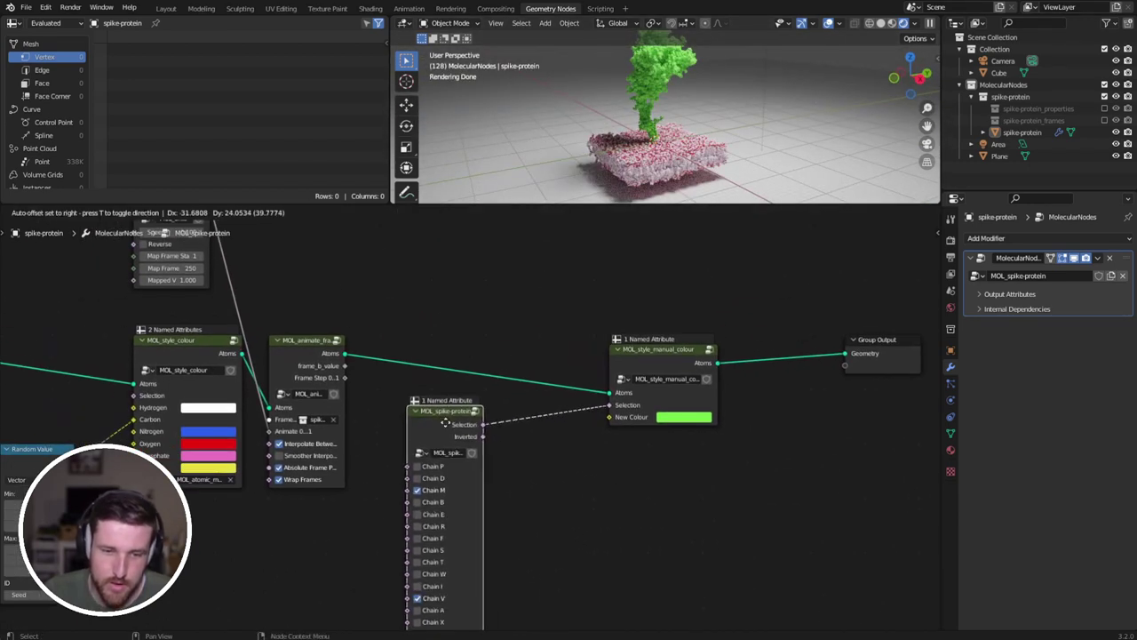
{"action": "middle_click_drag", "start_coordinate": [506, 468], "coordinate": [512, 386]}
{"action": "middle_click_drag", "start_coordinate": [746, 78], "coordinate": [704, 135]}
{"action": "middle_click_drag", "start_coordinate": [671, 267], "coordinate": [679, 314]}
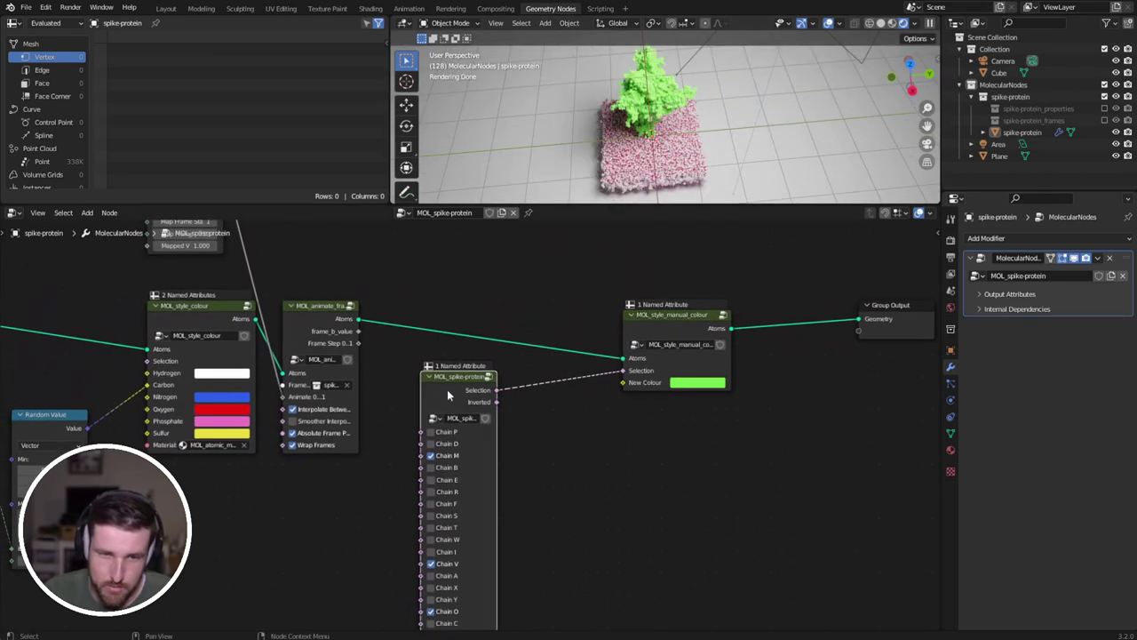
{"action": "key", "text": "g"}
{"action": "left_click", "coordinate": [651, 351]}
{"action": "middle_click_drag", "start_coordinate": [515, 384], "coordinate": [476, 455]}
Delete the green MOL_style_manual_colour node, keeping its link reconnected.
{"action": "left_click", "coordinate": [643, 333]}
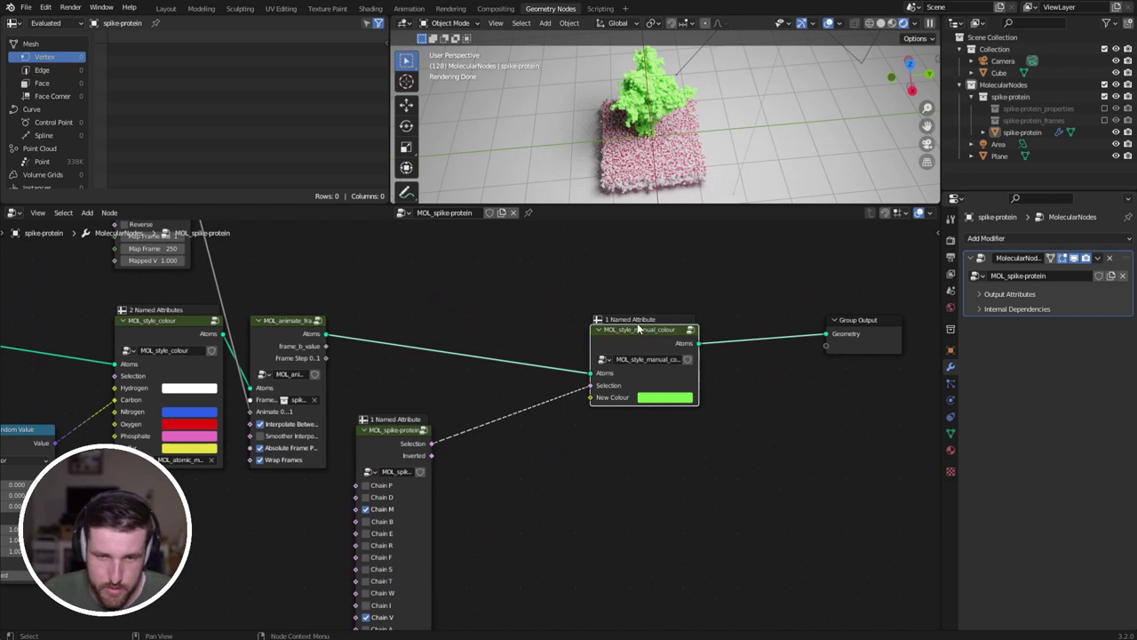
{"action": "key", "text": "ctrl+x"}
{"action": "key", "text": "shift+a"}
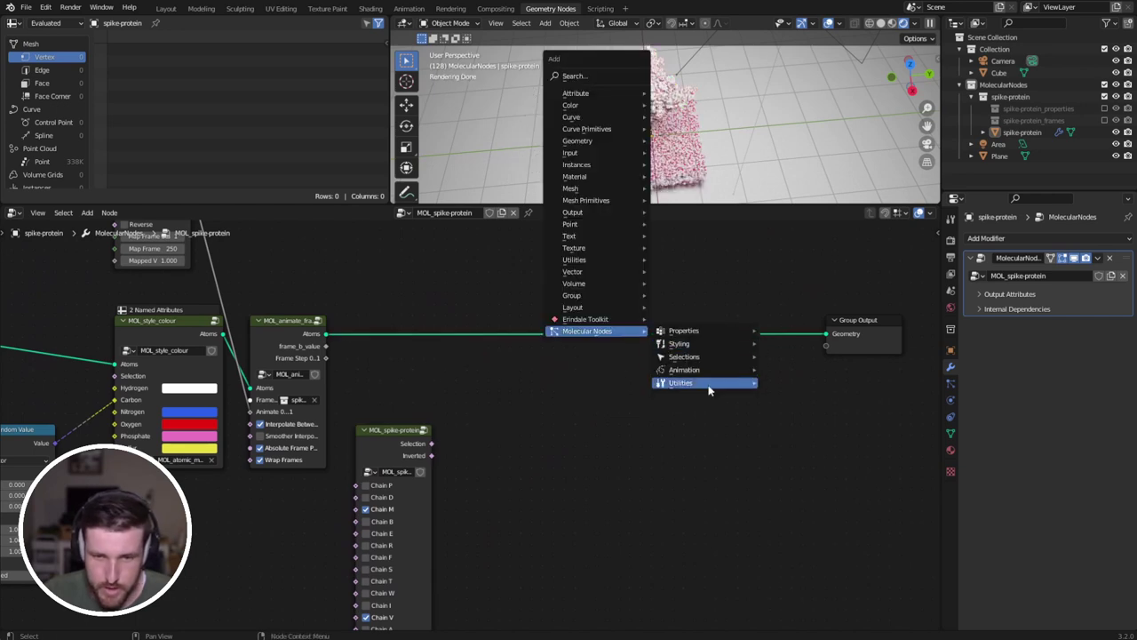
Insert a Selections > Atoms node on the atoms link, driven by the chain selection.
{"action": "mouse_move", "coordinate": [711, 357]}
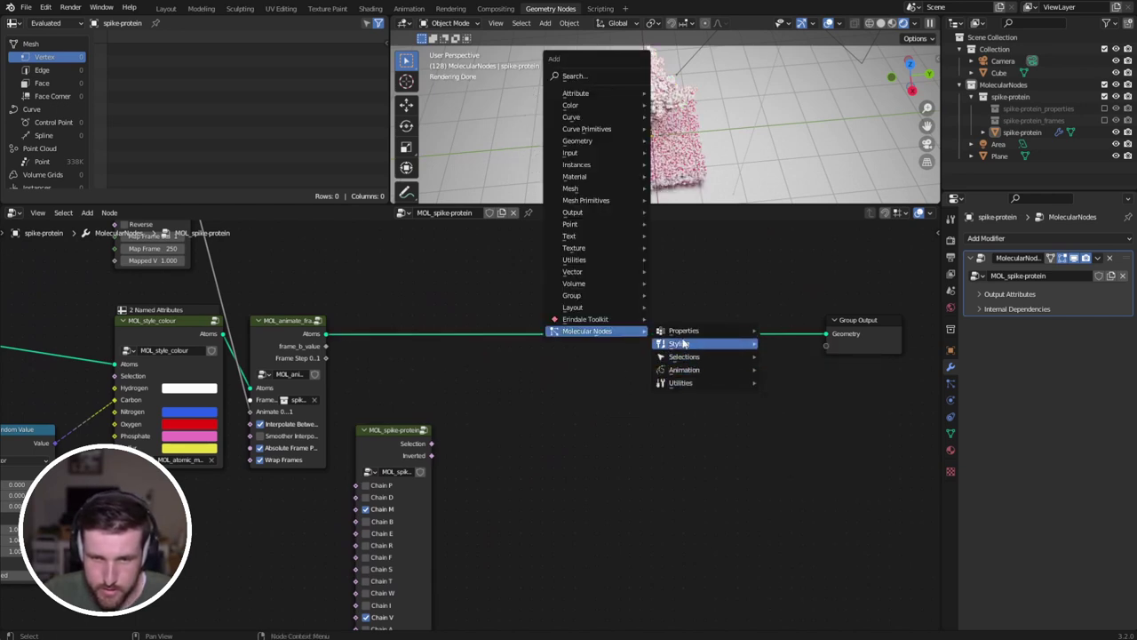
{"action": "mouse_move", "coordinate": [689, 377]}
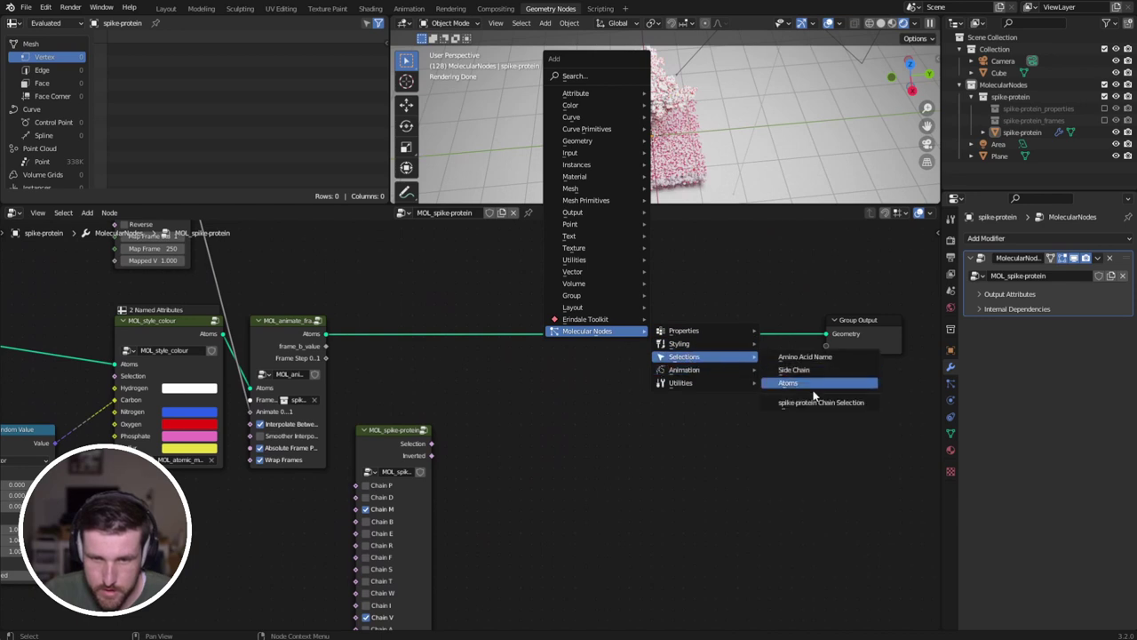
{"action": "left_click", "coordinate": [780, 382]}
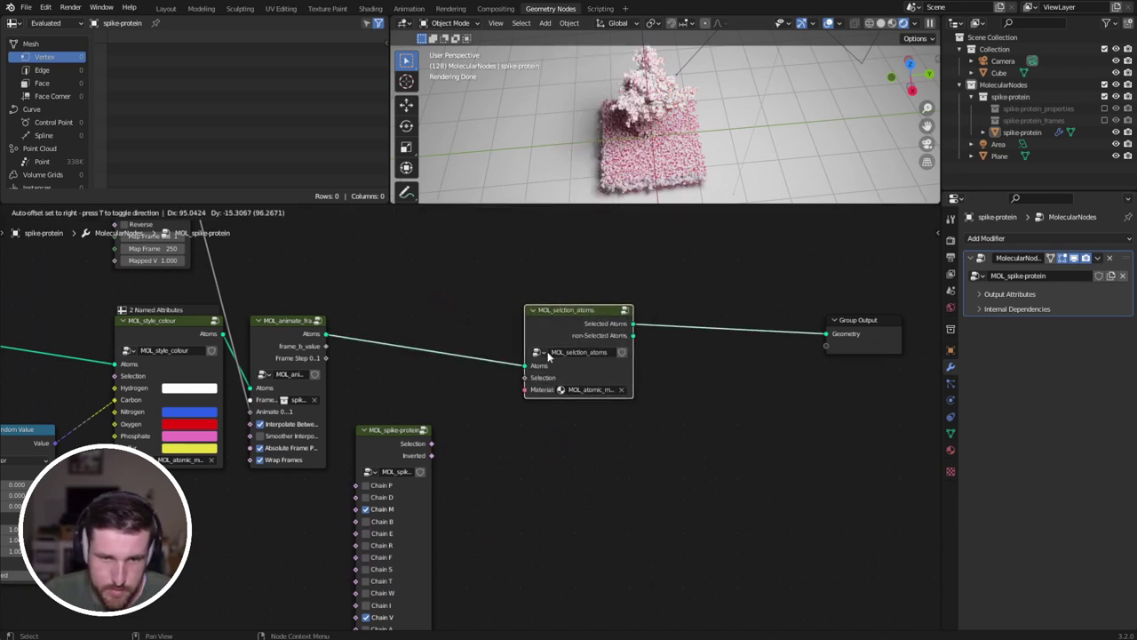
{"action": "left_click", "coordinate": [533, 324]}
{"action": "left_click_drag", "start_coordinate": [431, 442], "coordinate": [524, 382]}
{"action": "left_click_drag", "start_coordinate": [579, 347], "coordinate": [583, 341]}
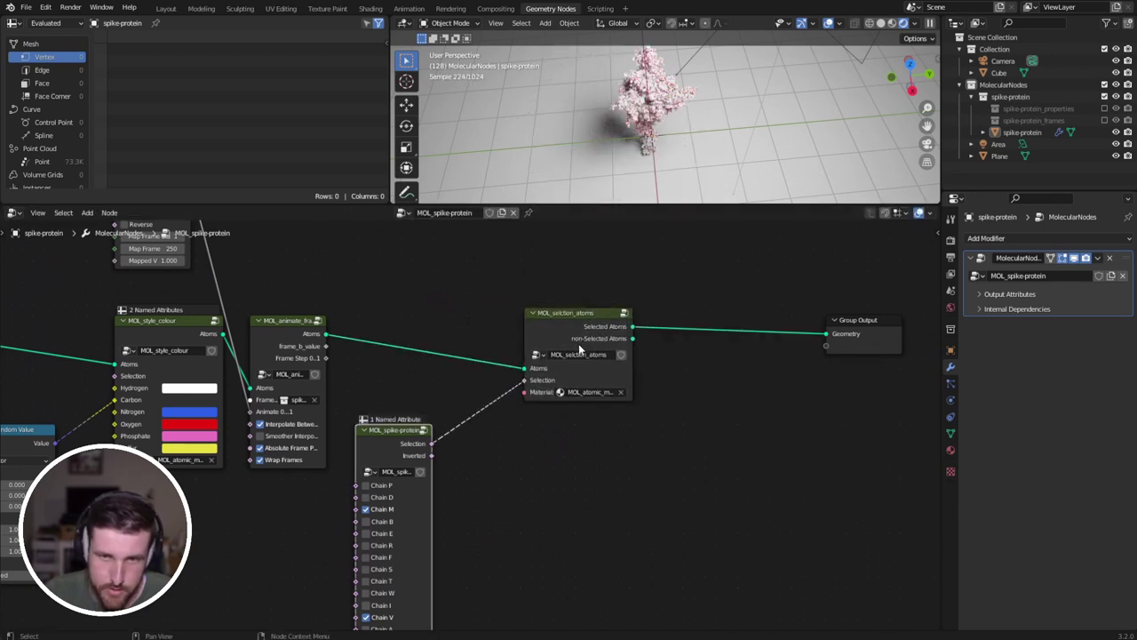
{"action": "middle_click_drag", "start_coordinate": [670, 170], "coordinate": [614, 134]}
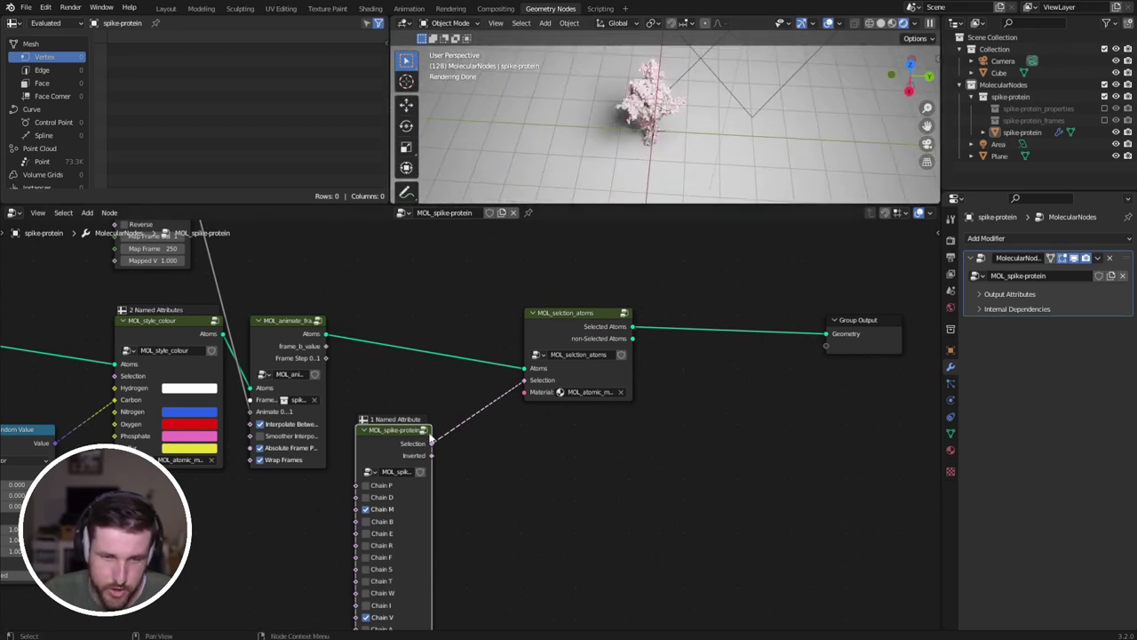
{"action": "left_click_drag", "start_coordinate": [399, 429], "coordinate": [391, 396]}
{"action": "left_click_drag", "start_coordinate": [568, 317], "coordinate": [488, 303]}
Add a Style Ribbon node onto the output link to show the chains as ribbons.
{"action": "key", "text": "shift+a"}
{"action": "mouse_move", "coordinate": [755, 311]}
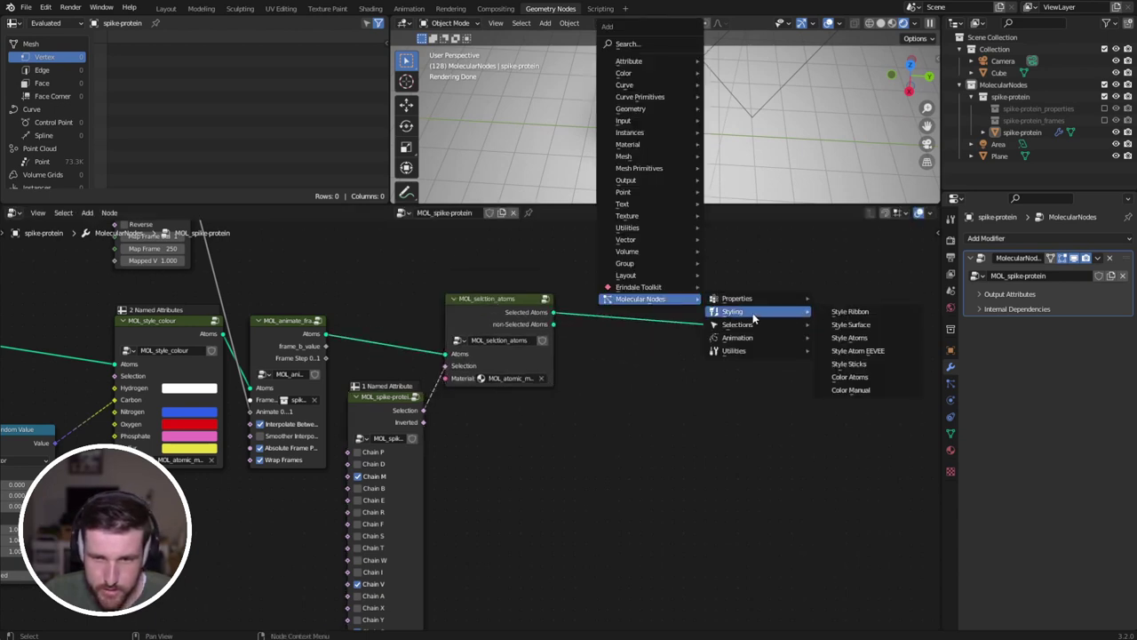
{"action": "left_click", "coordinate": [850, 311]}
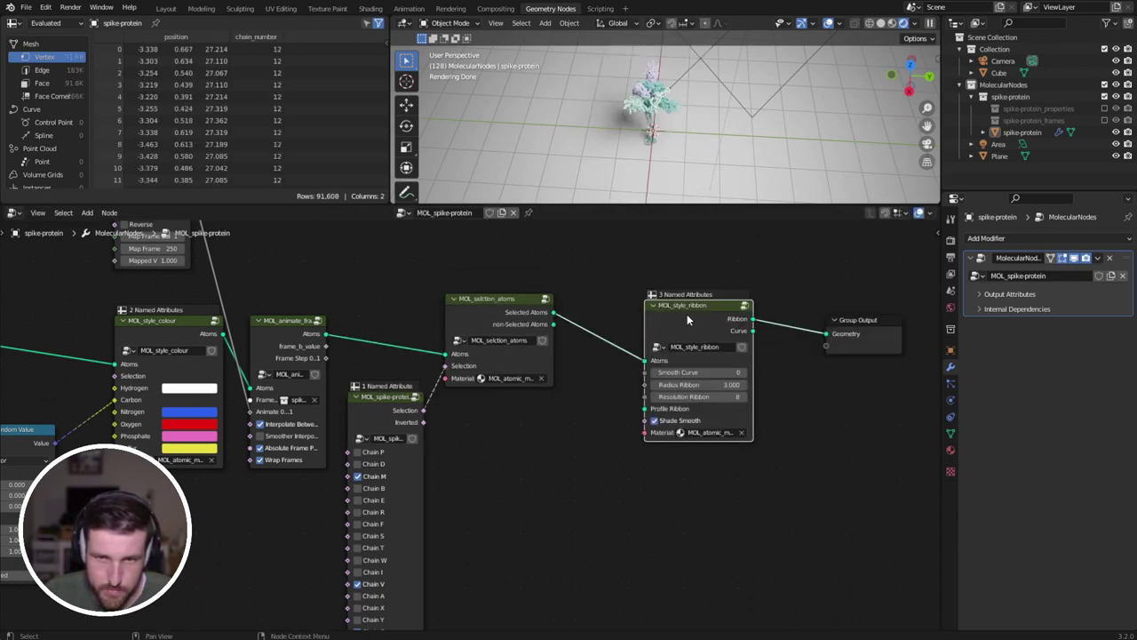
{"action": "left_click", "coordinate": [615, 304]}
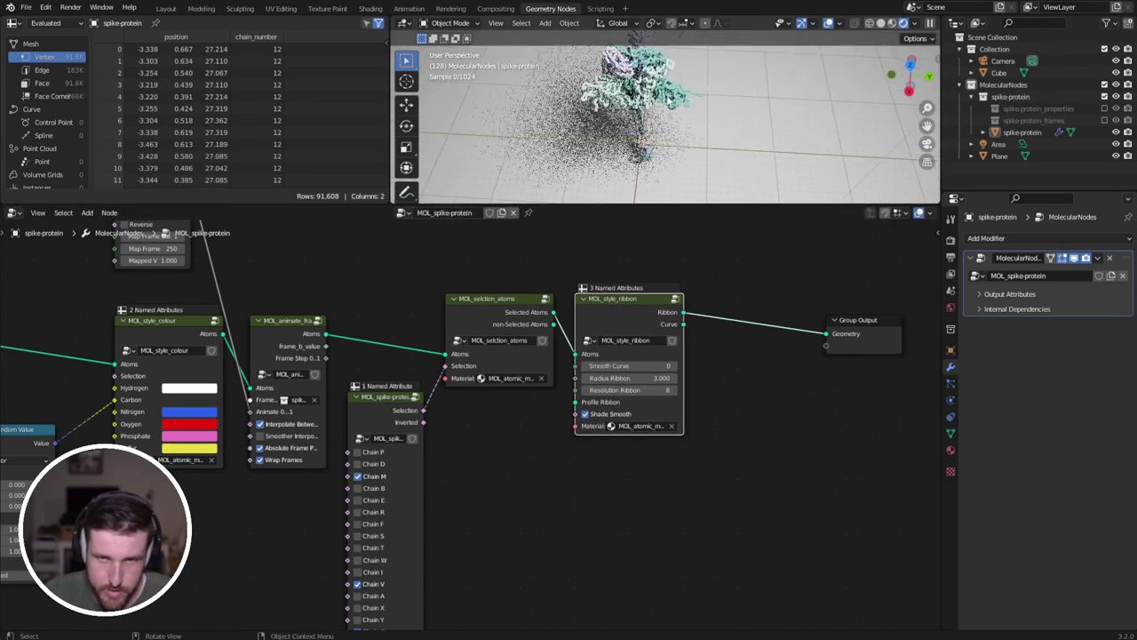
{"action": "middle_click_drag", "start_coordinate": [678, 107], "coordinate": [702, 127]}
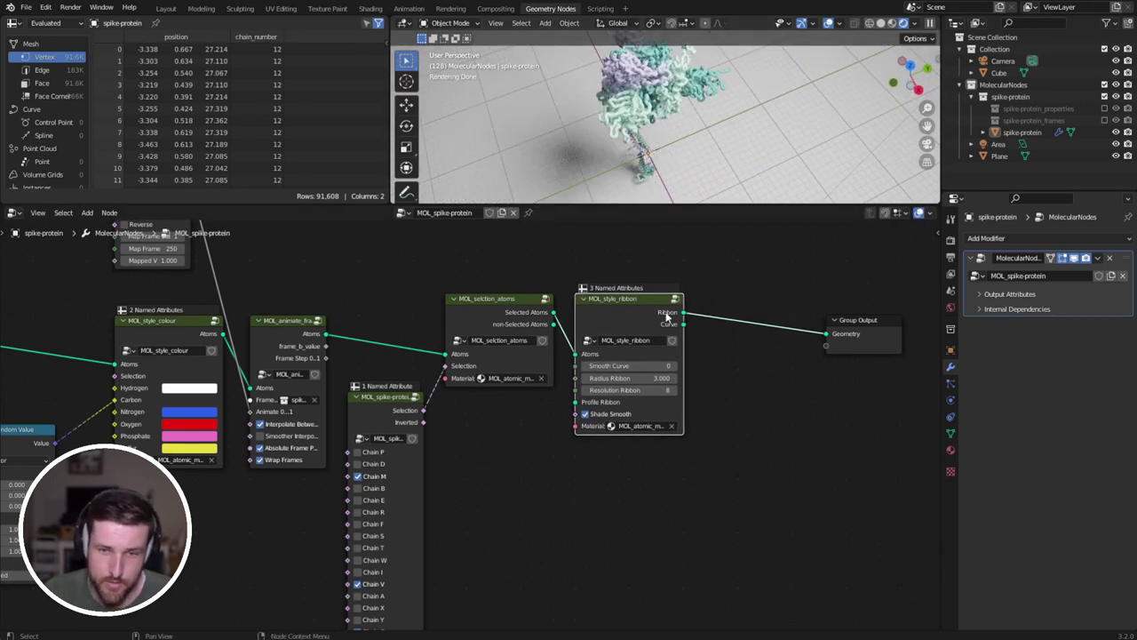
{"action": "left_click_drag", "start_coordinate": [652, 314], "coordinate": [713, 271]}
Duplicate the atom-selection and chain-selection nodes, inserting the copied selection before the ribbon node.
{"action": "left_click", "coordinate": [507, 312]}
{"action": "key", "text": "shift+d"}
{"action": "left_click", "coordinate": [613, 360]}
{"action": "left_click_drag", "start_coordinate": [646, 342], "coordinate": [661, 278]}
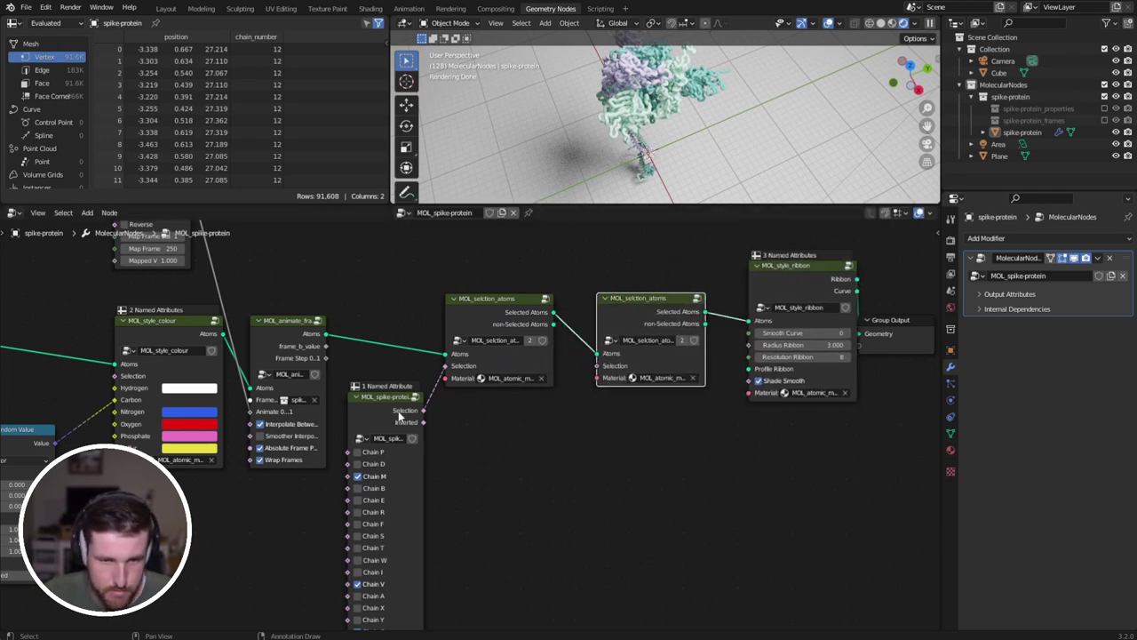
{"action": "left_click", "coordinate": [398, 411]}
{"action": "key", "text": "shift+d"}
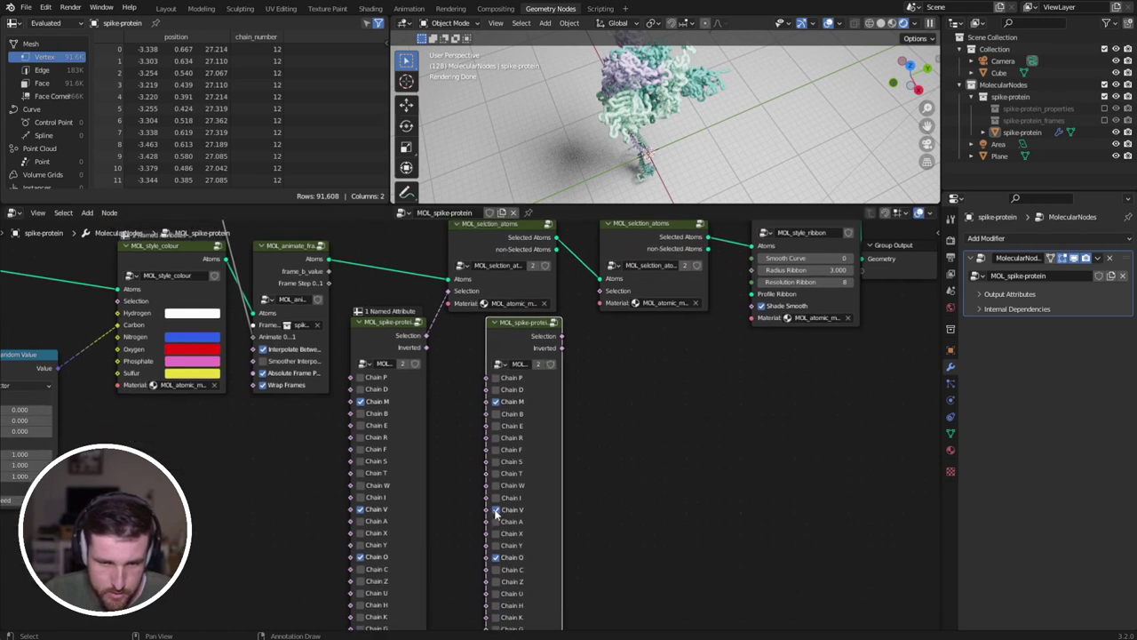
{"action": "left_click_drag", "start_coordinate": [562, 335], "coordinate": [639, 322]}
{"action": "scroll", "coordinate": [632, 382], "scroll_direction": "down", "scroll_amount": 4}
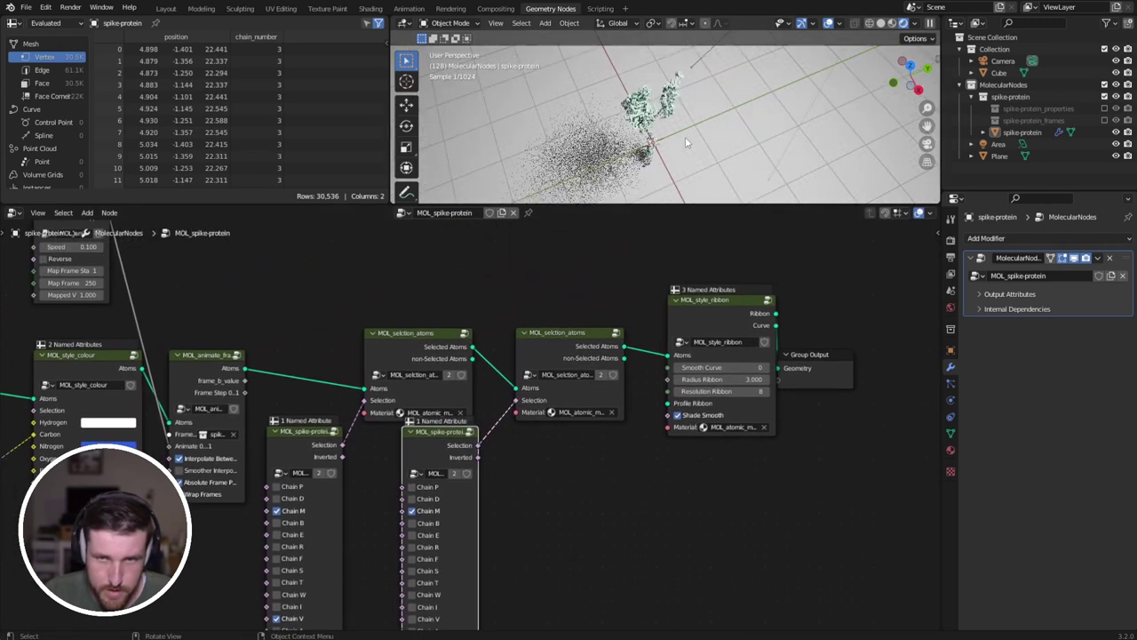
{"action": "middle_click_drag", "start_coordinate": [648, 97], "coordinate": [680, 63]}
{"action": "left_click_drag", "start_coordinate": [593, 347], "coordinate": [625, 314]}
{"action": "left_click_drag", "start_coordinate": [479, 435], "coordinate": [528, 423]}
{"action": "left_click_drag", "start_coordinate": [614, 424], "coordinate": [693, 411]}
Move the ribbon branch lower and add a third atom-selection node fed by the first selection.
{"action": "left_click_drag", "start_coordinate": [556, 267], "coordinate": [727, 475]}
{"action": "key", "text": "g"}
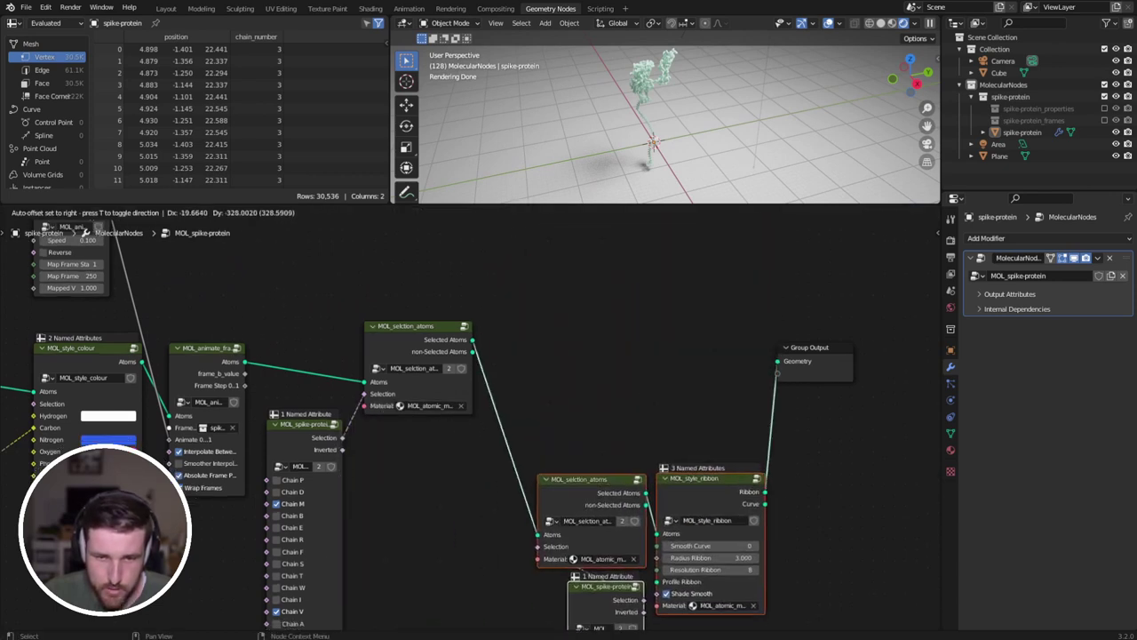
{"action": "left_click", "coordinate": [712, 589]}
{"action": "key", "text": "shift+d"}
{"action": "left_click", "coordinate": [563, 350]}
{"action": "right_click_drag", "start_coordinate": [430, 340], "coordinate": [556, 372], "text": "alt"}
{"action": "middle_click_drag", "start_coordinate": [579, 615], "coordinate": [633, 522]}
Drive the upper selection with a copied chain selection without Chain M, previewing it at the output.
{"action": "left_click", "coordinate": [633, 524]}
{"action": "key", "text": "shift+d"}
{"action": "left_click", "coordinate": [466, 396]}
{"action": "left_click_drag", "start_coordinate": [523, 375], "coordinate": [575, 317]}
{"action": "middle_click_drag", "start_coordinate": [518, 440], "coordinate": [561, 410]}
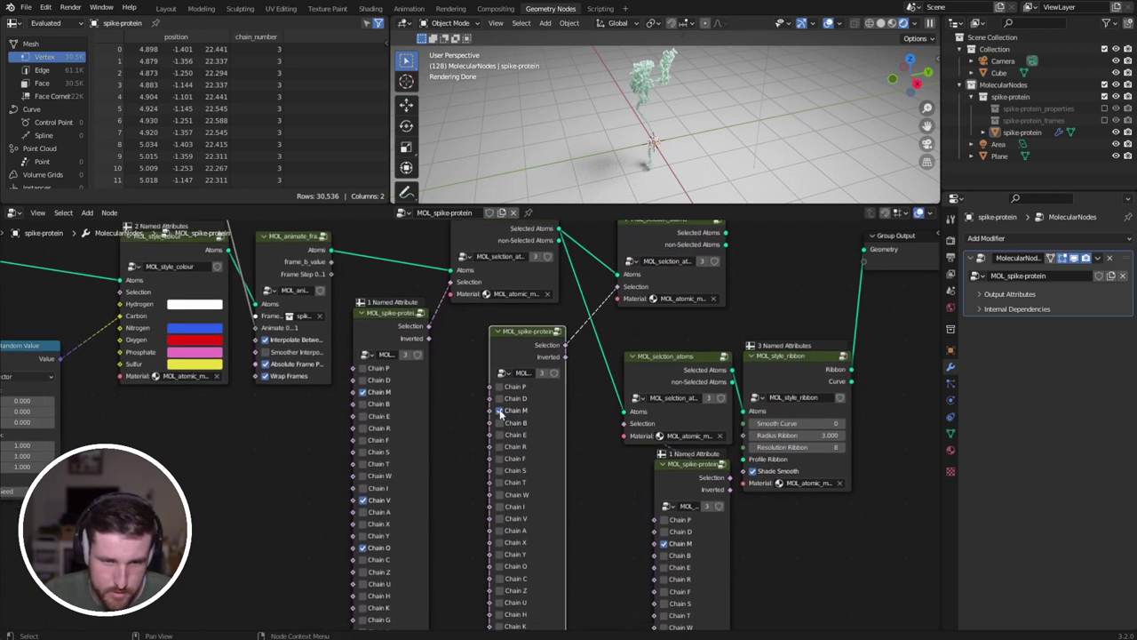
{"action": "left_click", "coordinate": [501, 410]}
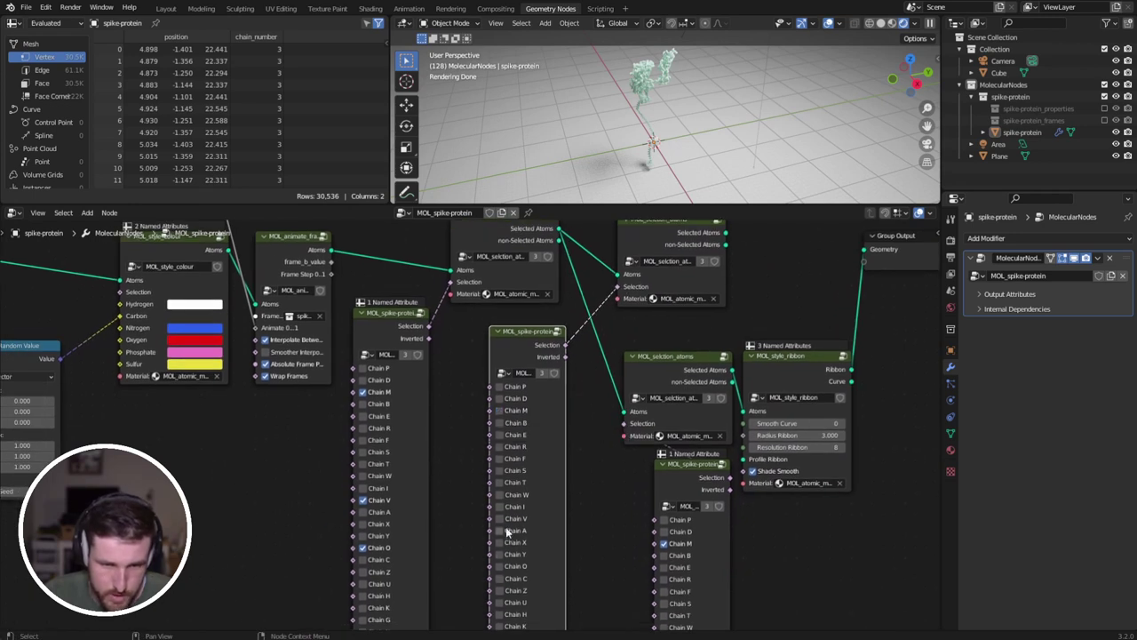
{"action": "middle_click_drag", "start_coordinate": [755, 262], "coordinate": [690, 375]}
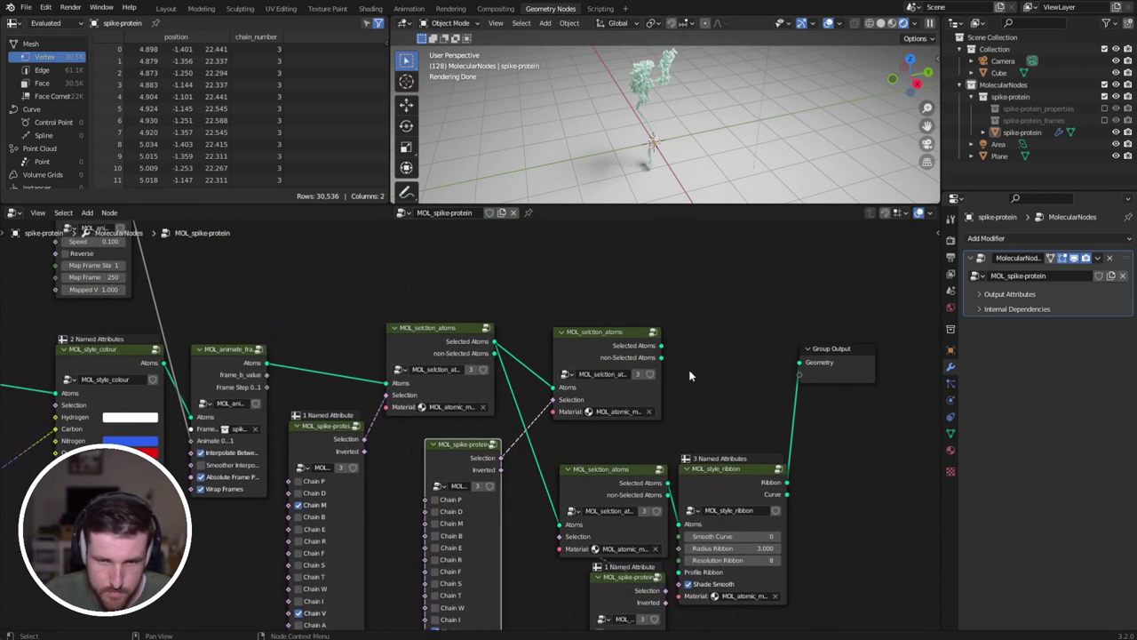
{"action": "left_click", "coordinate": [647, 344], "text": "ctrl+shift"}
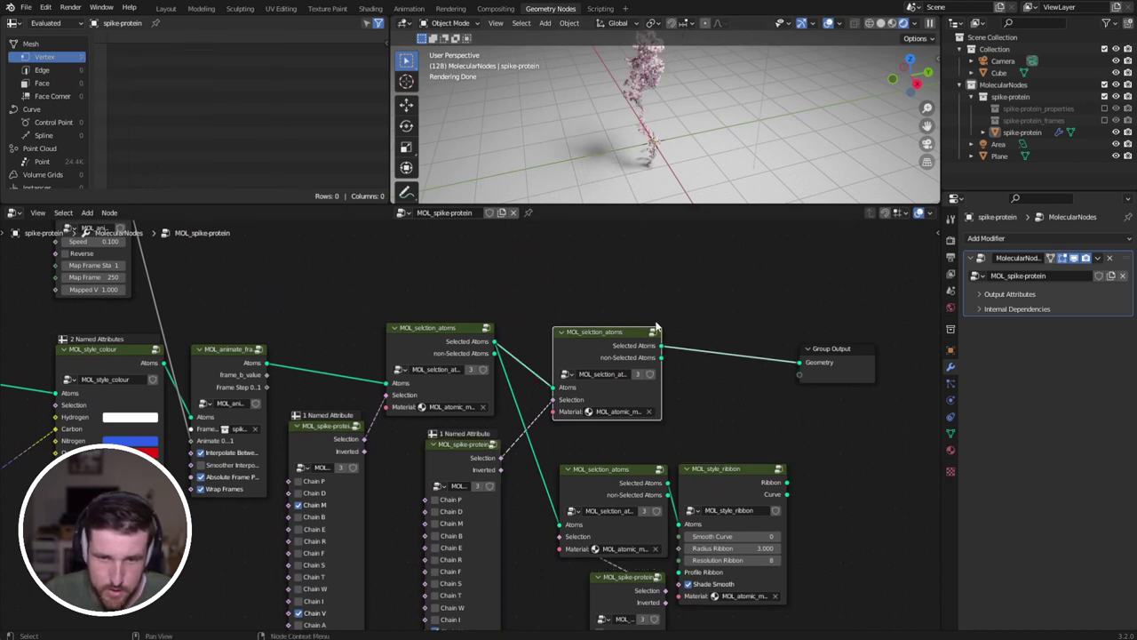
Add a Style Surface node onto the output link.
{"action": "key", "text": "shift+a"}
{"action": "mouse_move", "coordinate": [711, 336]}
{"action": "mouse_move", "coordinate": [791, 351]}
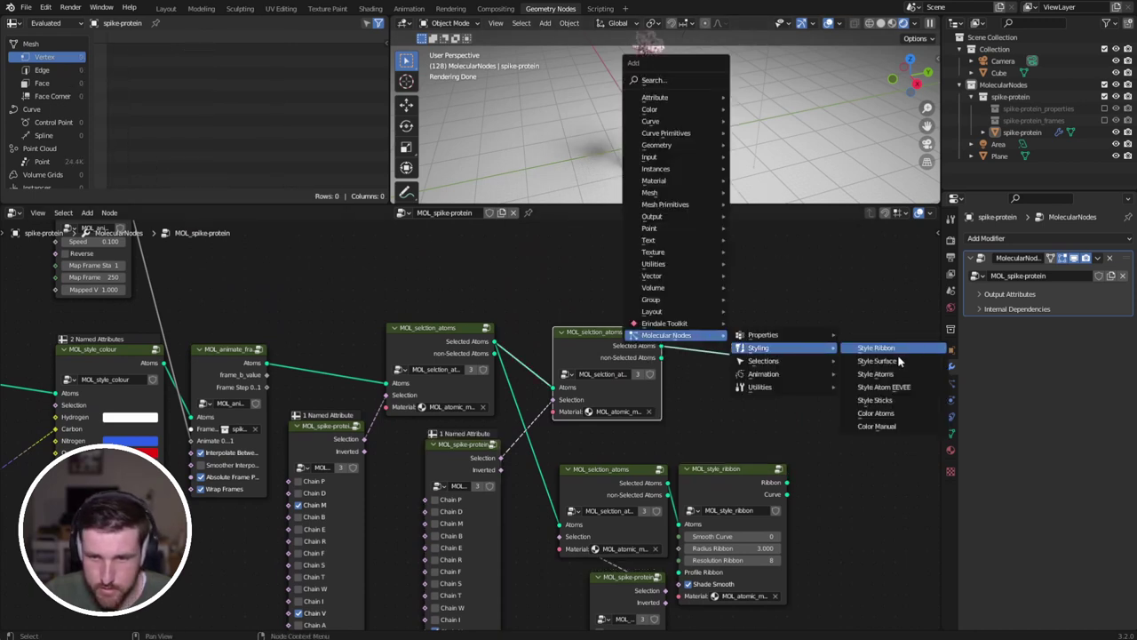
{"action": "left_click", "coordinate": [893, 361]}
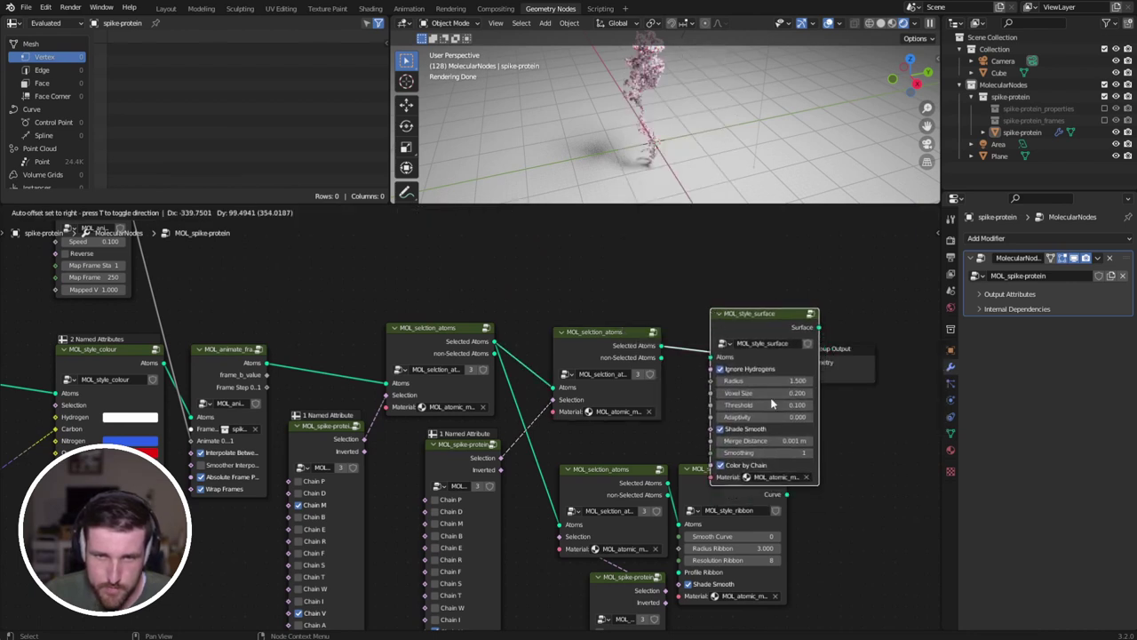
{"action": "left_click", "coordinate": [768, 363]}
{"action": "left_click_drag", "start_coordinate": [771, 345], "coordinate": [744, 311]}
{"action": "middle_click_drag", "start_coordinate": [834, 441], "coordinate": [701, 362]}
Join the ribbon and surface results with Join Geometry and move the output node right.
{"action": "right_click_drag", "start_coordinate": [646, 448], "coordinate": [675, 293], "text": "ctrl+shift"}
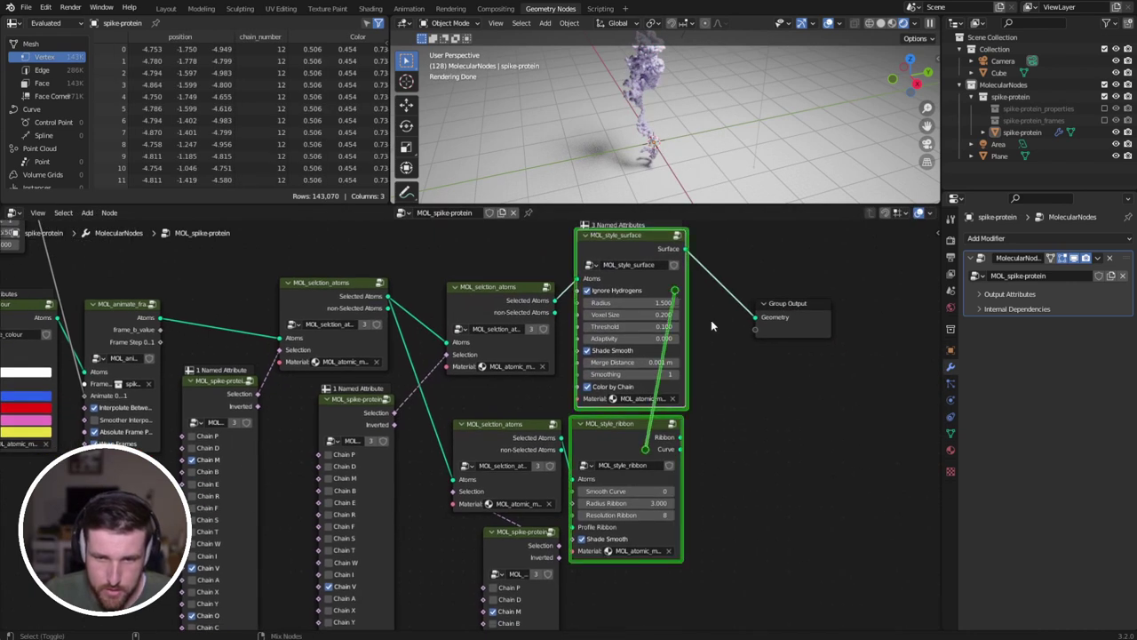
{"action": "right_click_drag", "start_coordinate": [737, 362], "coordinate": [742, 365], "text": "ctrl+shift"}
{"action": "middle_click_drag", "start_coordinate": [789, 382], "coordinate": [655, 391]}
{"action": "left_click_drag", "start_coordinate": [692, 349], "coordinate": [813, 362]}
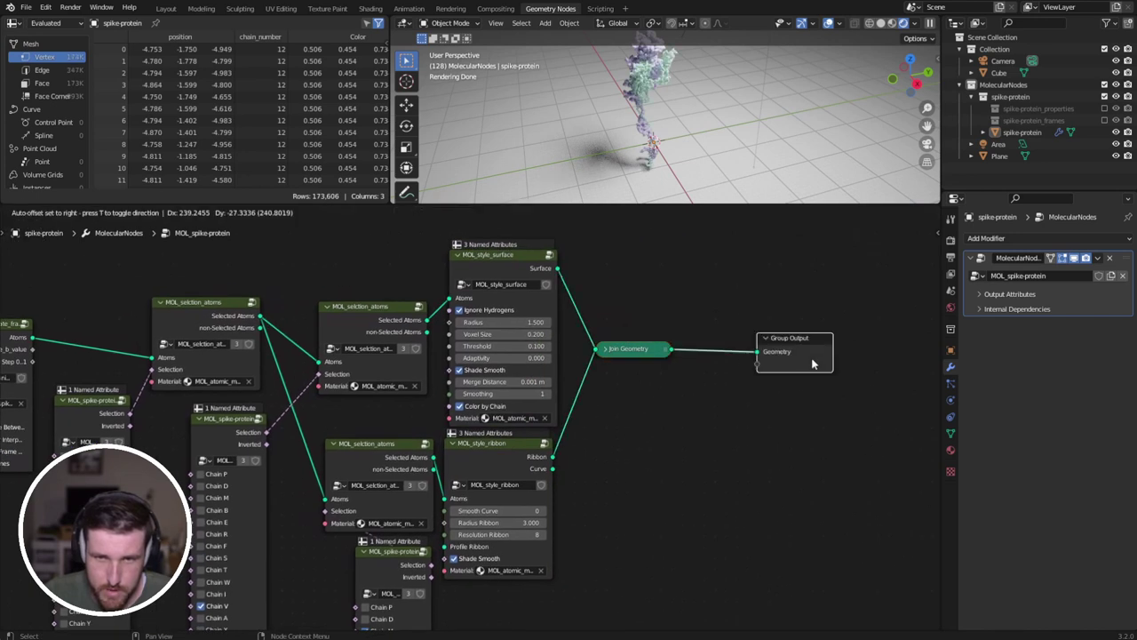
{"action": "scroll", "coordinate": [672, 50], "scroll_direction": "up", "scroll_amount": 5}
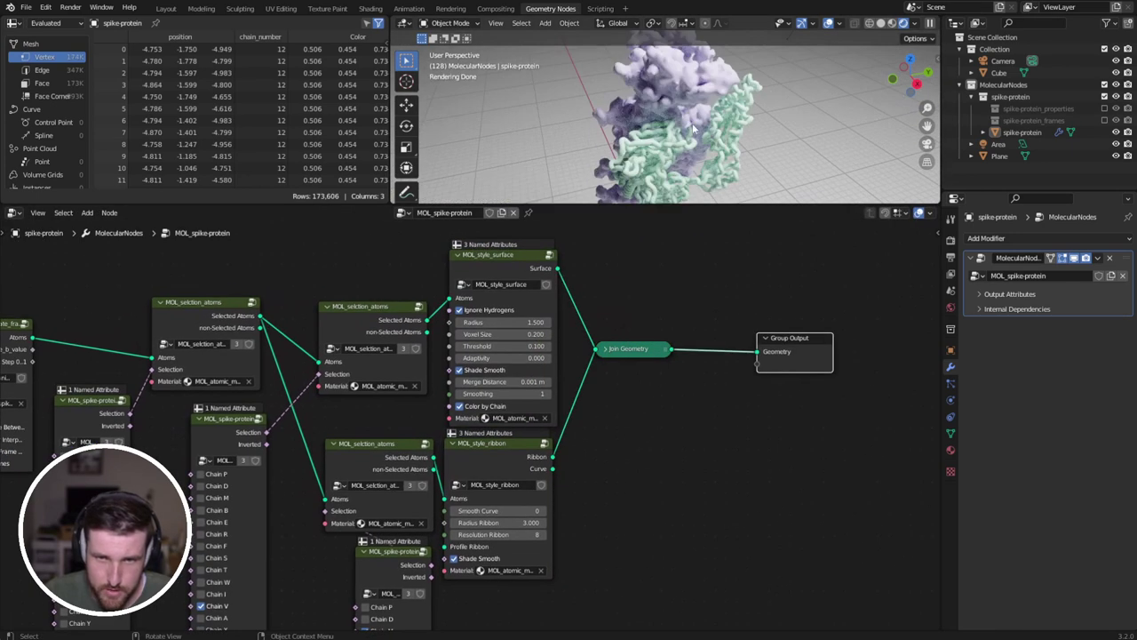
{"action": "scroll", "coordinate": [708, 129], "scroll_direction": "down", "scroll_amount": 3}
{"action": "middle_click_drag", "start_coordinate": [708, 128], "coordinate": [675, 133]}
{"action": "scroll", "coordinate": [675, 134], "scroll_direction": "up", "scroll_amount": 4}
{"action": "middle_click_drag", "start_coordinate": [615, 338], "coordinate": [685, 453]}
{"action": "left_click_drag", "start_coordinate": [331, 431], "coordinate": [355, 342]}
Duplicate an atom-selection node, feed it the selected atoms and a chain selection.
{"action": "left_click", "coordinate": [463, 446]}
{"action": "key", "text": "shift+d"}
{"action": "left_click", "coordinate": [469, 329]}
{"action": "left_click_drag", "start_coordinate": [331, 433], "coordinate": [397, 360]}
{"action": "scroll", "coordinate": [376, 391], "scroll_direction": "down", "scroll_amount": 3}
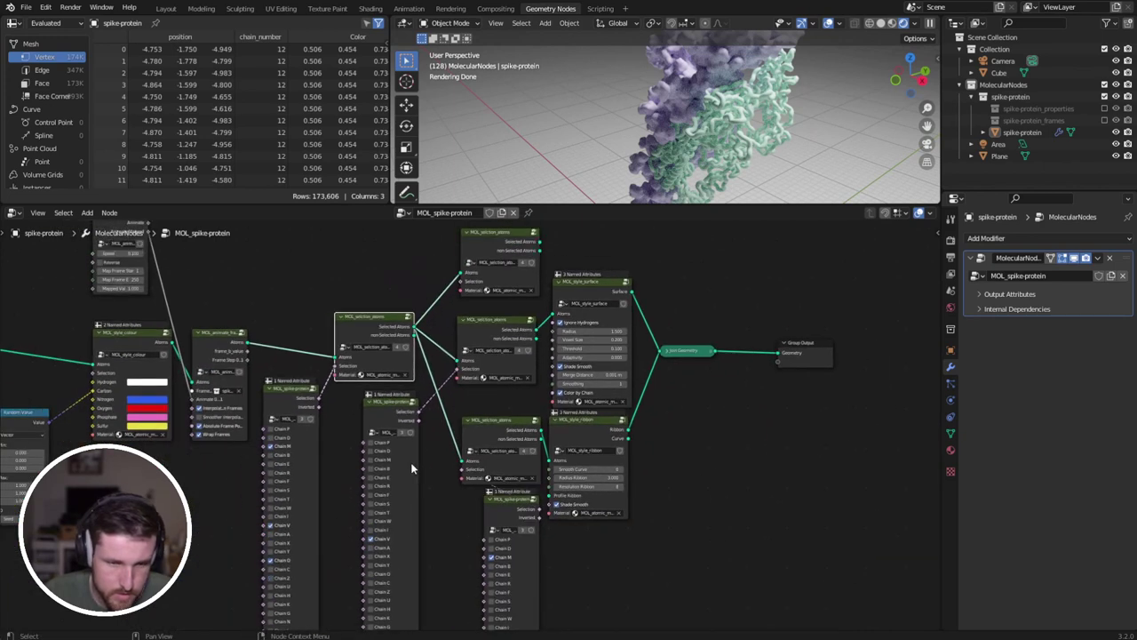
{"action": "scroll", "coordinate": [418, 459], "scroll_direction": "up", "scroll_amount": 2}
{"action": "left_click_drag", "start_coordinate": [497, 381], "coordinate": [523, 404]}
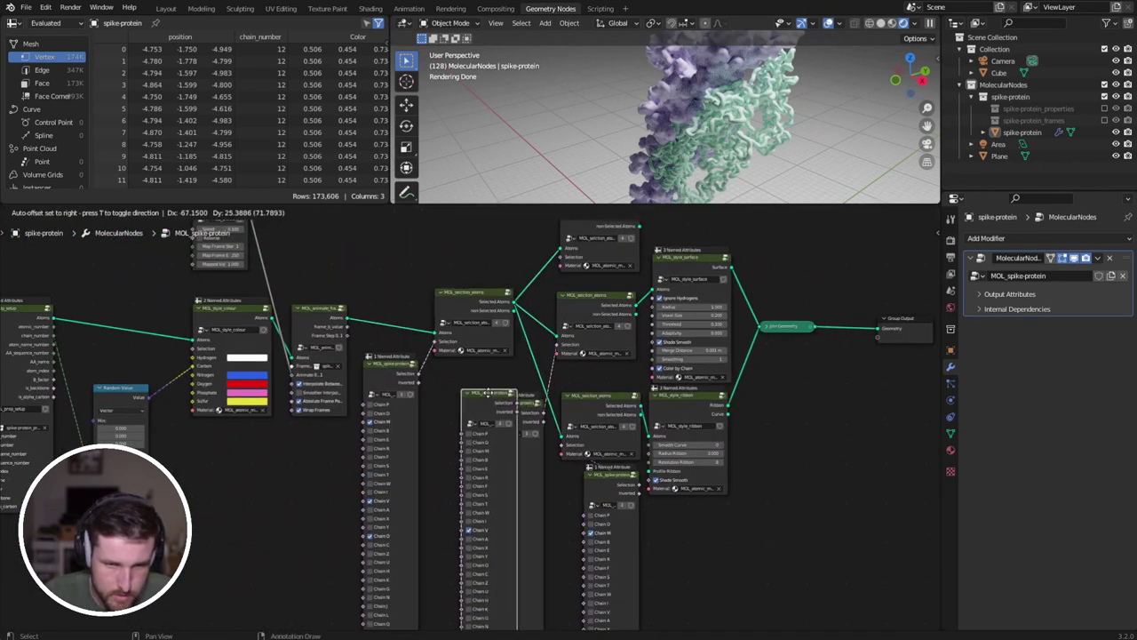
{"action": "left_click", "coordinate": [472, 384]}
{"action": "middle_click_drag", "start_coordinate": [438, 535], "coordinate": [451, 478]}
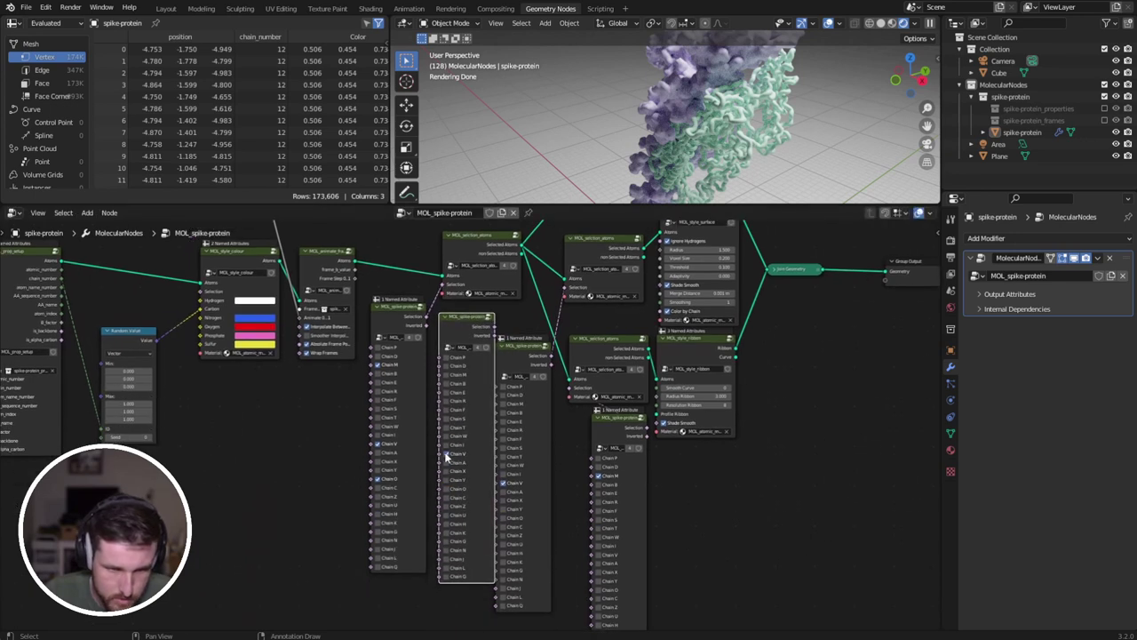
{"action": "middle_click_drag", "start_coordinate": [484, 385], "coordinate": [469, 447]}
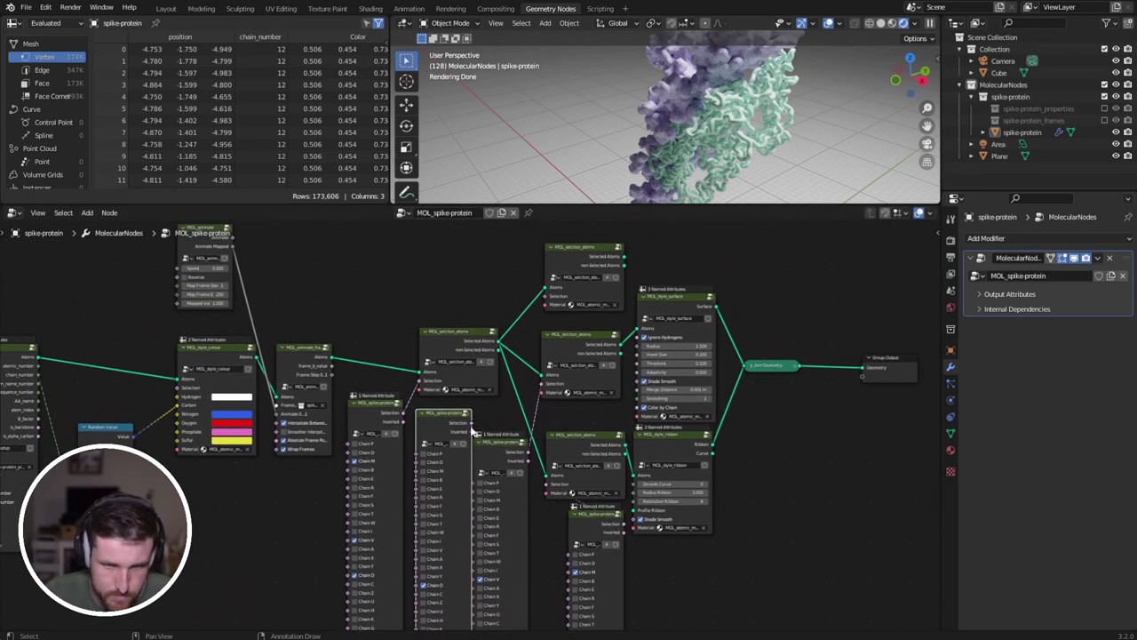
{"action": "left_click_drag", "start_coordinate": [472, 424], "coordinate": [546, 296]}
{"action": "left_click_drag", "start_coordinate": [626, 256], "coordinate": [748, 372]}
Enlarge the 3D viewport over the node tree and play the spike animation.
{"action": "middle_click_drag", "start_coordinate": [844, 201], "coordinate": [711, 182]}
{"action": "left_click_drag", "start_coordinate": [713, 205], "coordinate": [713, 285]}
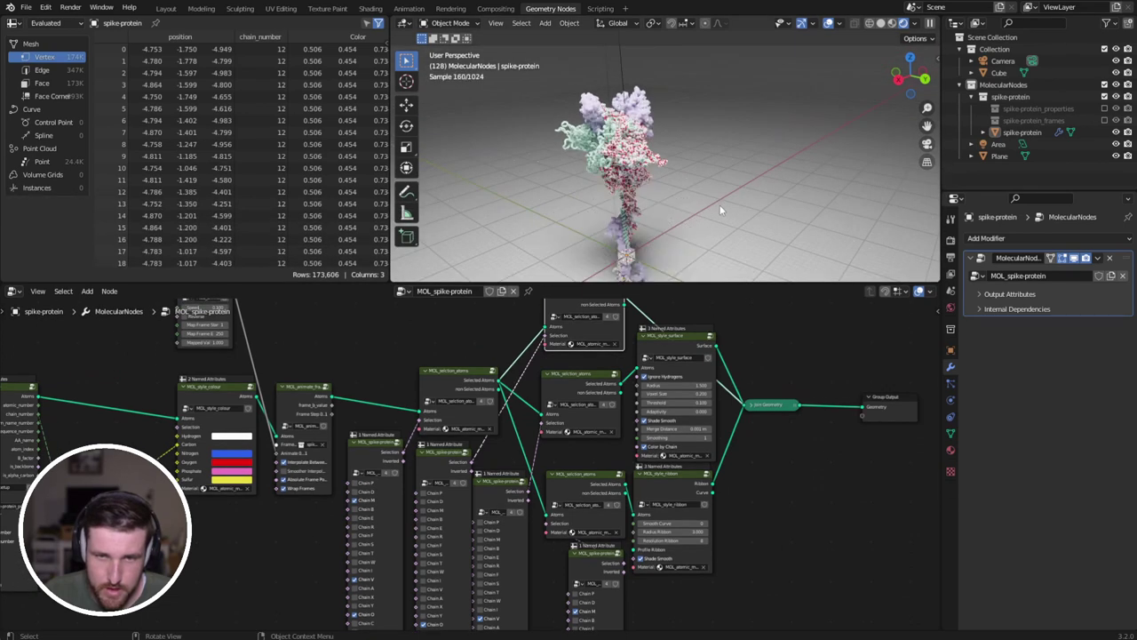
{"action": "key", "text": "space"}
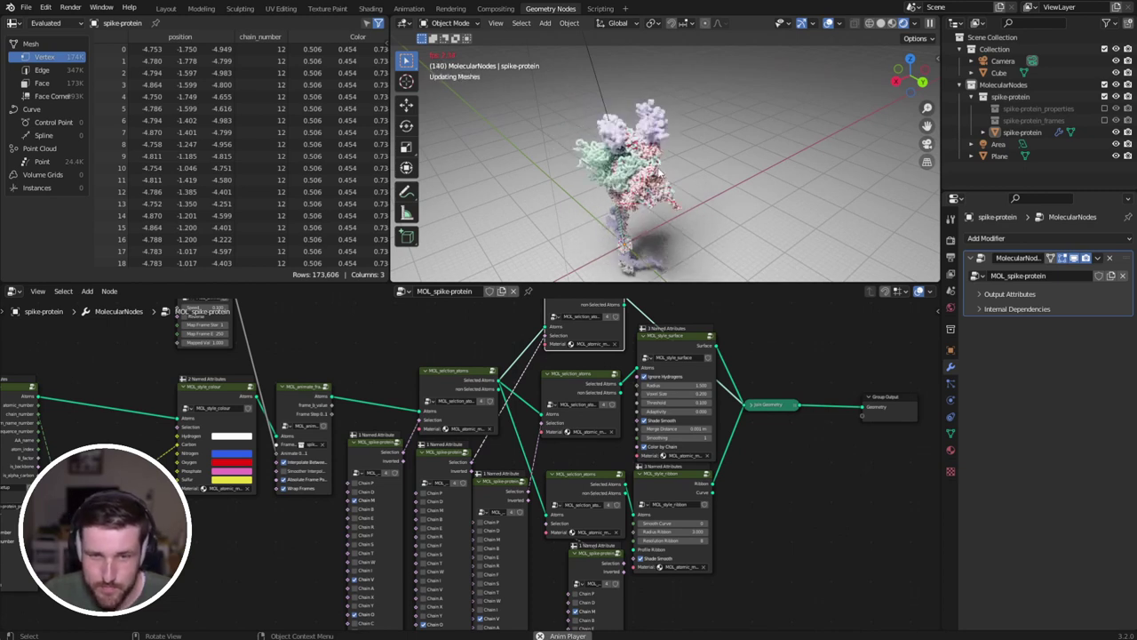
Stop playback and join the membrane's selected atoms via a copied Join Geometry before Group Output.
{"action": "key", "text": "space"}
{"action": "middle_click_drag", "start_coordinate": [660, 178], "coordinate": [710, 124]}
{"action": "middle_click_drag", "start_coordinate": [812, 409], "coordinate": [733, 442]}
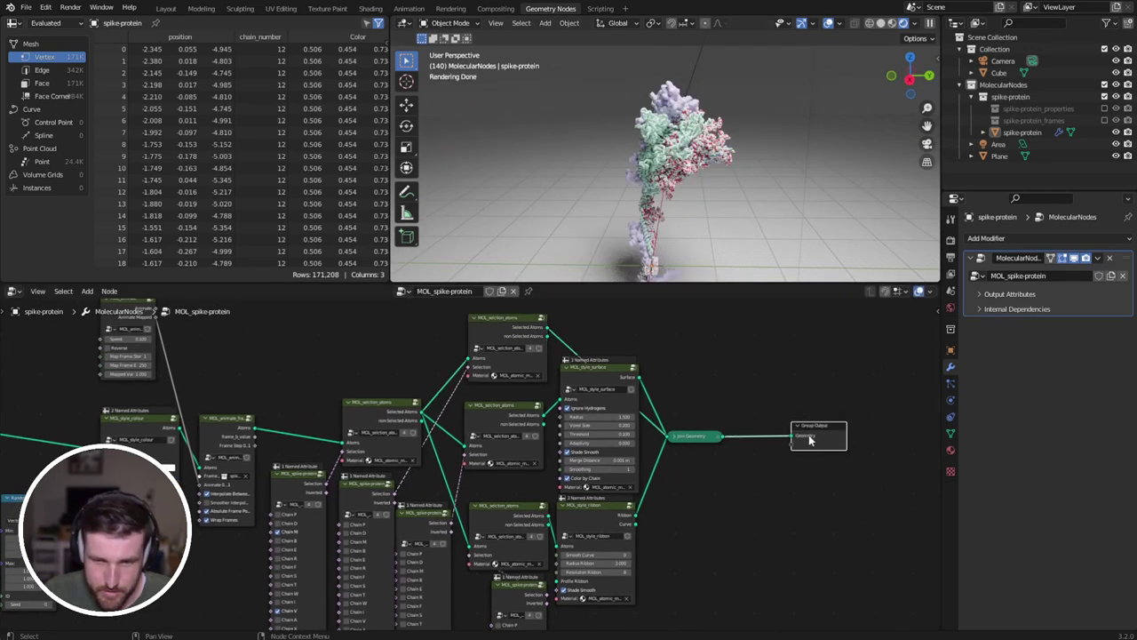
{"action": "left_click_drag", "start_coordinate": [809, 434], "coordinate": [873, 331]}
{"action": "key", "text": "shift+d"}
{"action": "left_click", "coordinate": [710, 449]}
{"action": "left_click_drag", "start_coordinate": [711, 449], "coordinate": [786, 372]}
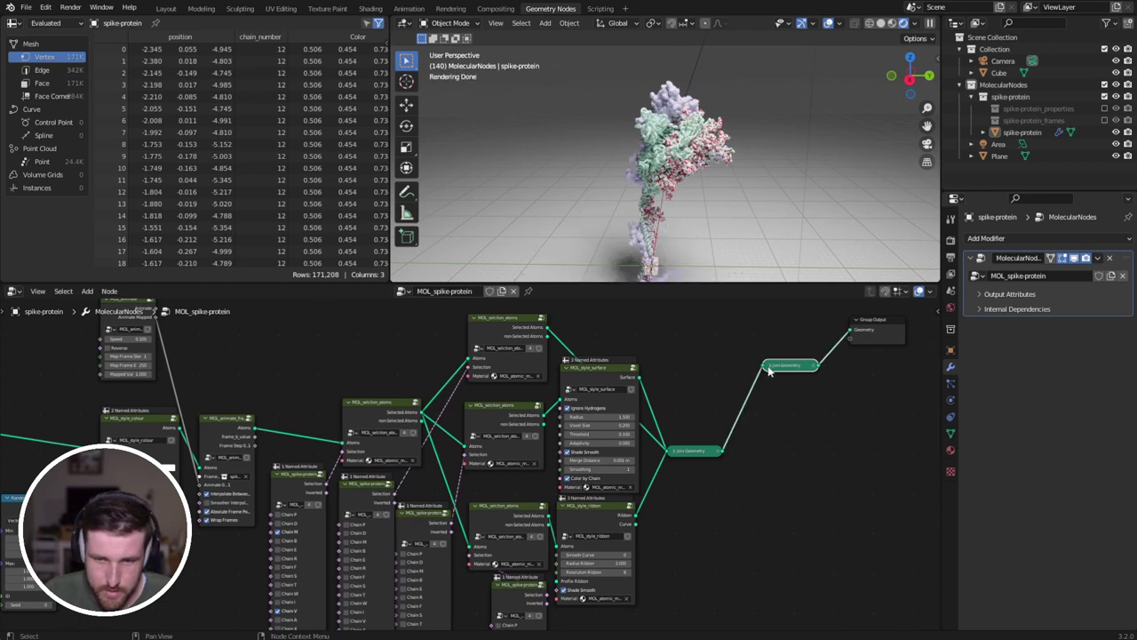
{"action": "key", "text": "h"}
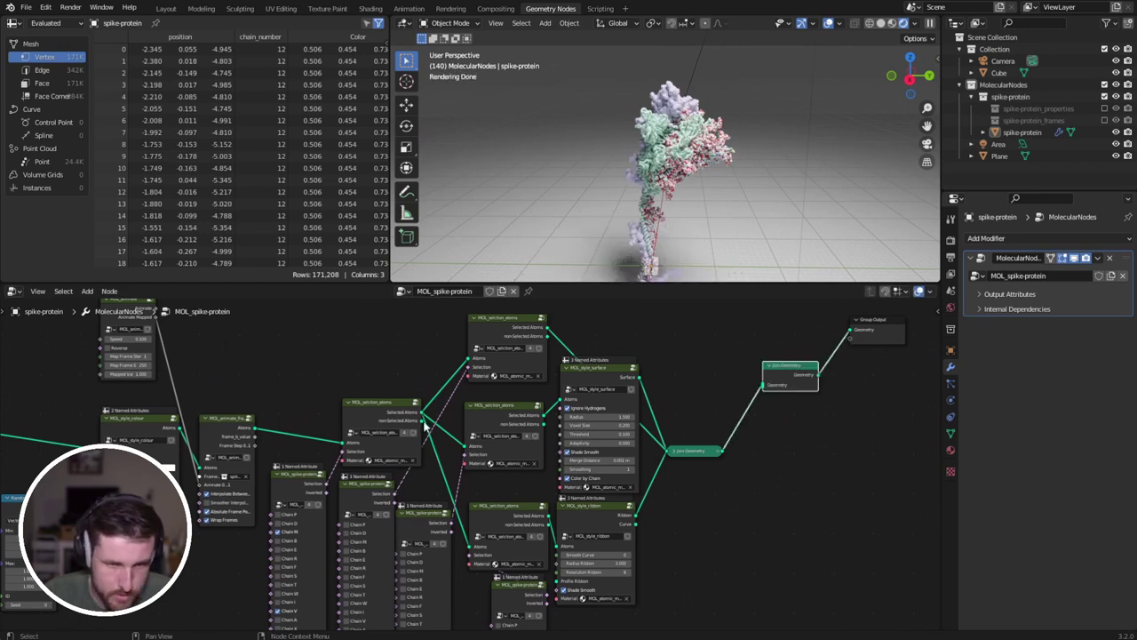
{"action": "left_click_drag", "start_coordinate": [425, 427], "coordinate": [763, 384]}
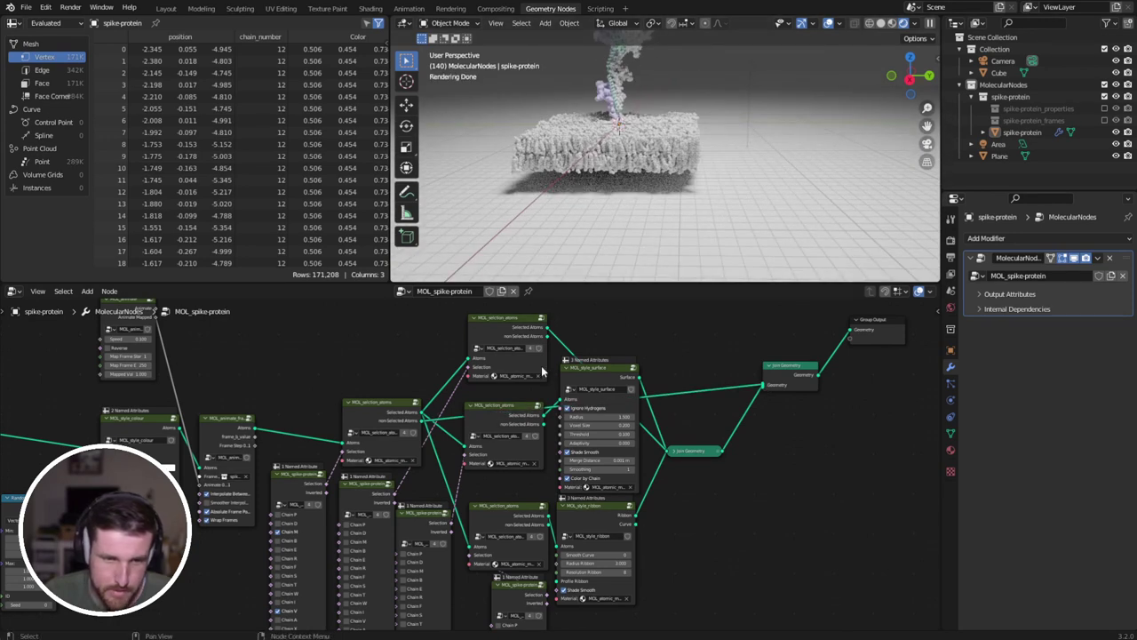
Select the MOL_selection_atoms node and tilt the view down onto the membrane.
{"action": "left_click", "coordinate": [380, 433]}
{"action": "middle_click_drag", "start_coordinate": [630, 175], "coordinate": [694, 191]}
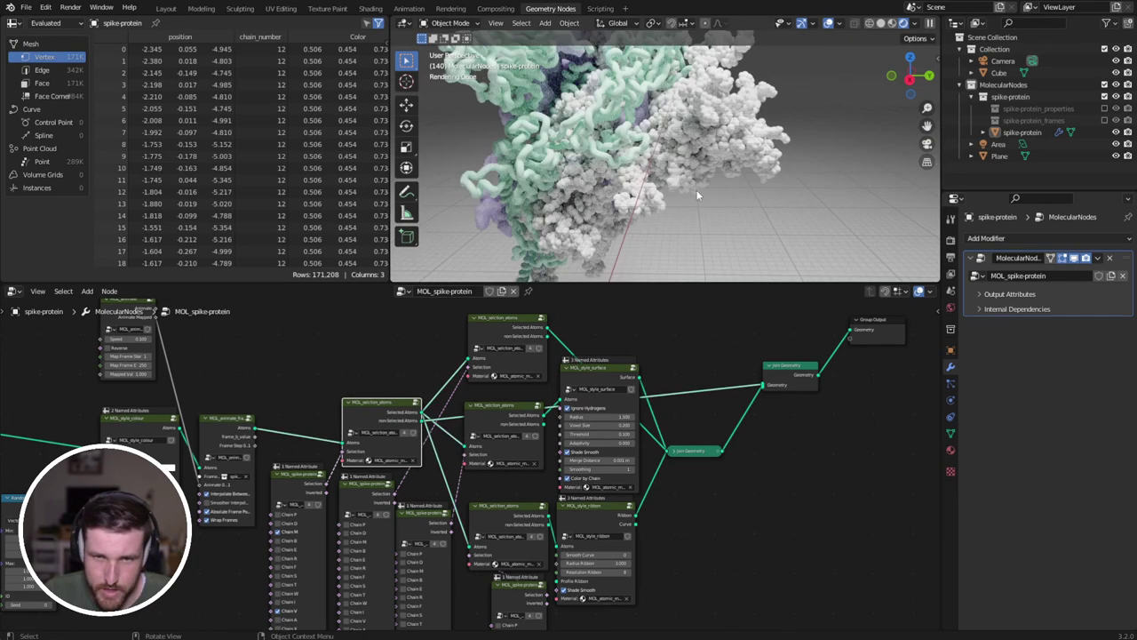
{"action": "scroll", "coordinate": [699, 194], "scroll_direction": "down", "scroll_amount": 5}
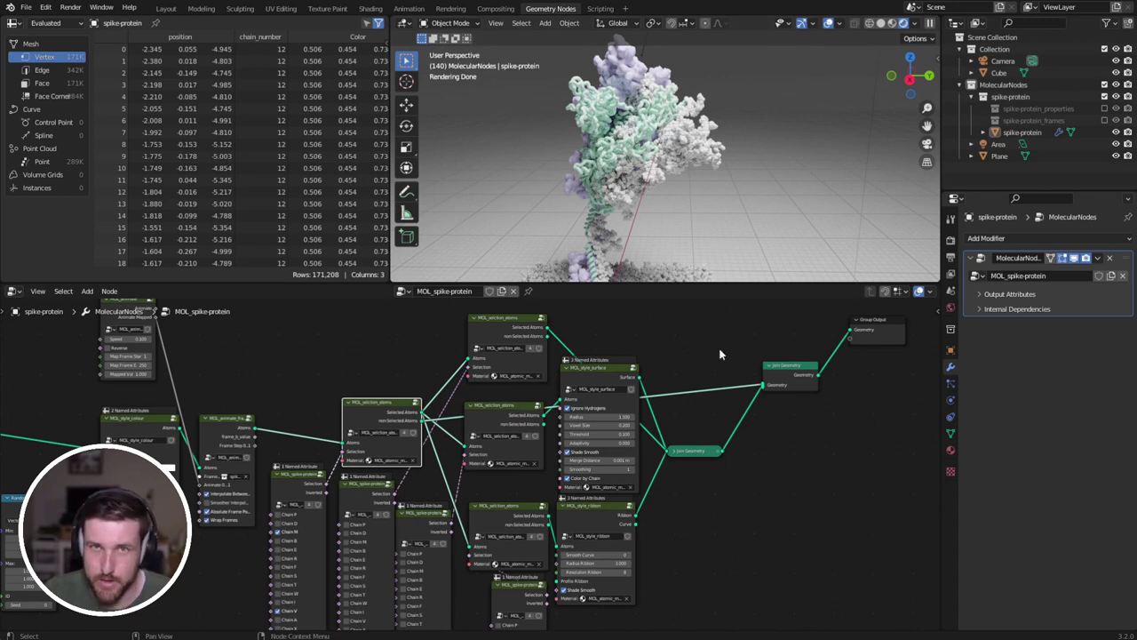
{"action": "middle_click_drag", "start_coordinate": [610, 406], "coordinate": [577, 401]}
{"action": "scroll", "coordinate": [695, 152], "scroll_direction": "up", "scroll_amount": 3}
{"action": "scroll", "coordinate": [695, 152], "scroll_direction": "down", "scroll_amount": 4}
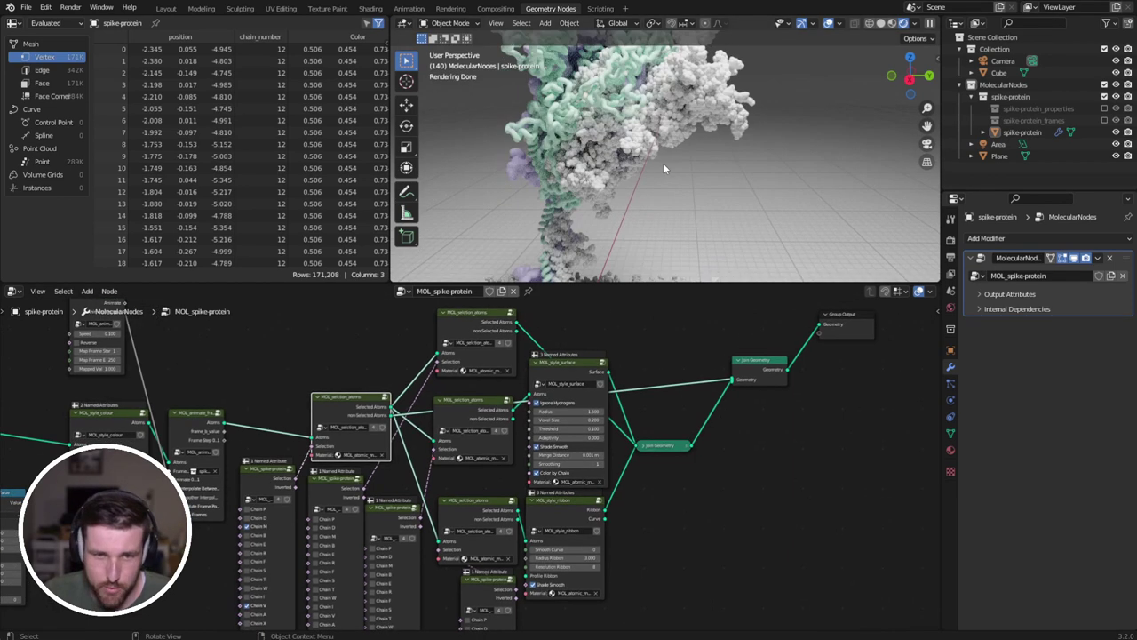
{"action": "middle_click_drag", "start_coordinate": [663, 163], "coordinate": [671, 216]}
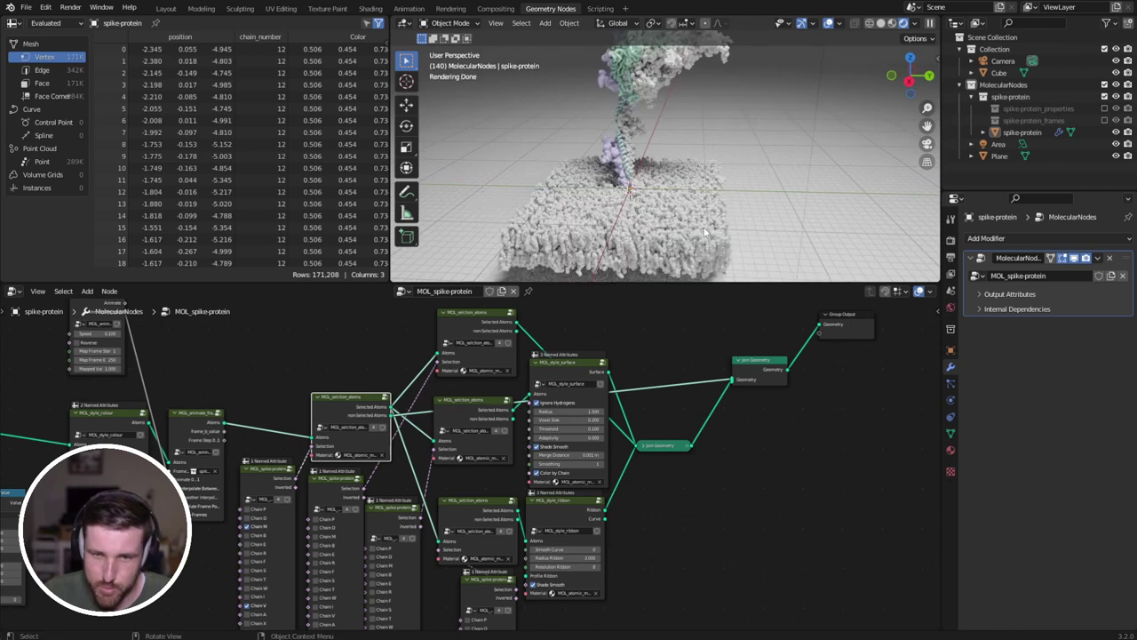
{"action": "key", "text": "shift+a"}
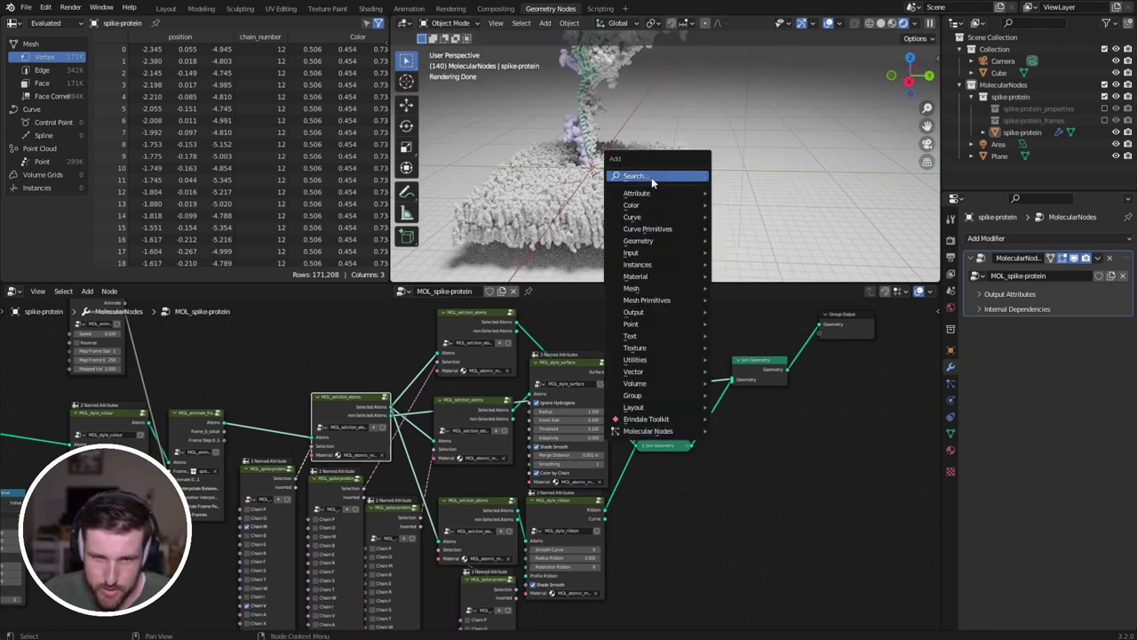
Search for and drop a Geometry to Instance node onto the membrane link feeding Join Geometry.
{"action": "left_click", "coordinate": [672, 176]}
{"action": "type", "text": "geometry prox"}
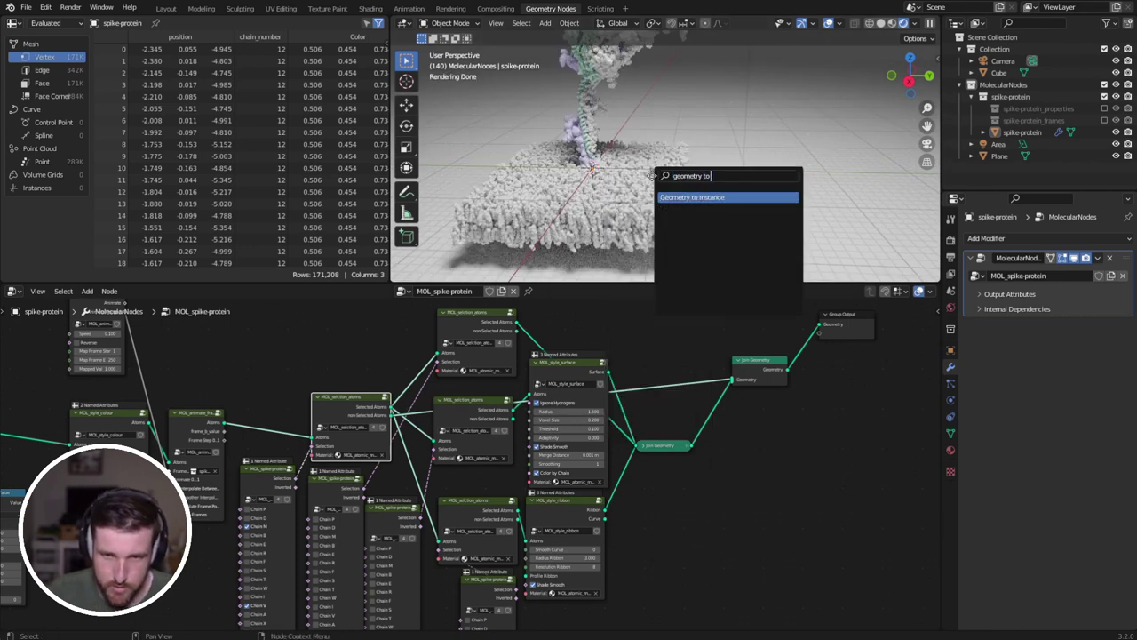
{"action": "key", "text": "Return"}
{"action": "left_click", "coordinate": [727, 247]}
{"action": "middle_click_drag", "start_coordinate": [737, 158], "coordinate": [694, 143]}
Shift the Geometry to Instance and Join Geometry nodes right to make room.
{"action": "left_click_drag", "start_coordinate": [675, 381], "coordinate": [693, 369]}
{"action": "left_click_drag", "start_coordinate": [665, 316], "coordinate": [771, 499]}
{"action": "key", "text": "g"}
{"action": "left_click", "coordinate": [832, 506]}
{"action": "middle_click_drag", "start_coordinate": [694, 351], "coordinate": [703, 378]}
Insert a Color Manual node on the membrane link and set its New Colour to yellow-green.
{"action": "key", "text": "shift+a"}
{"action": "mouse_move", "coordinate": [293, 627]}
{"action": "mouse_move", "coordinate": [380, 585]}
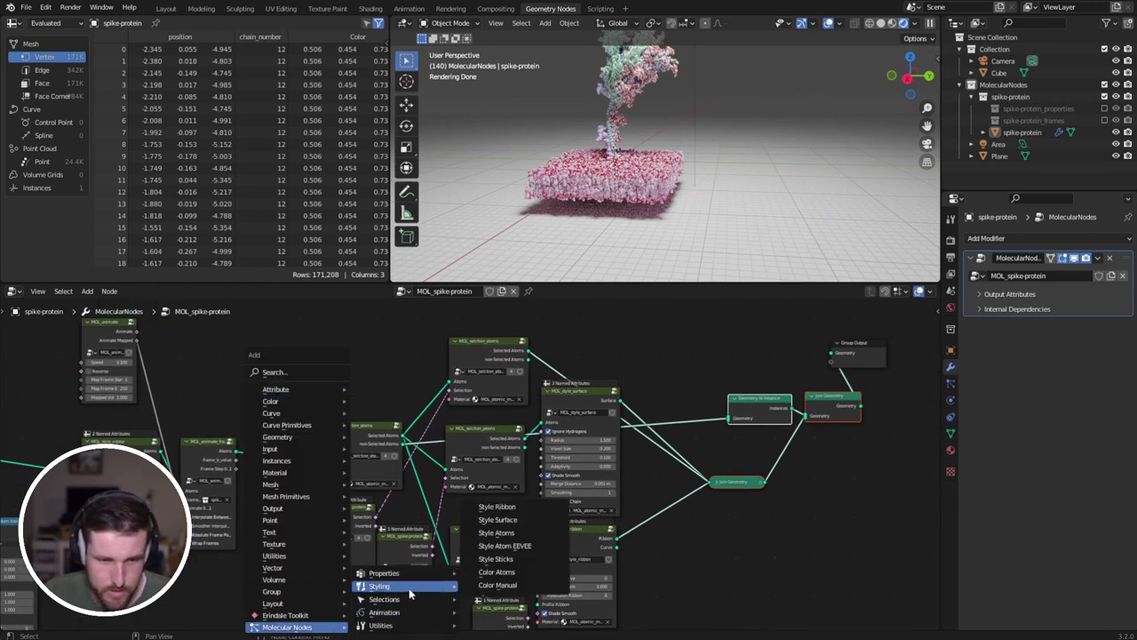
{"action": "left_click", "coordinate": [527, 586]}
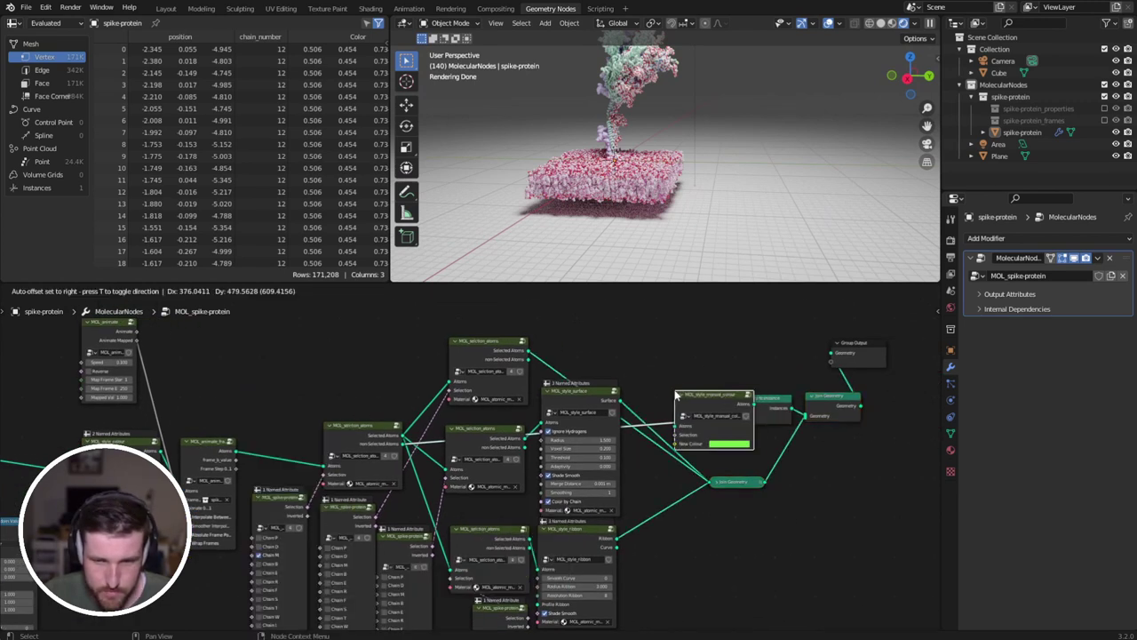
{"action": "left_click", "coordinate": [662, 400]}
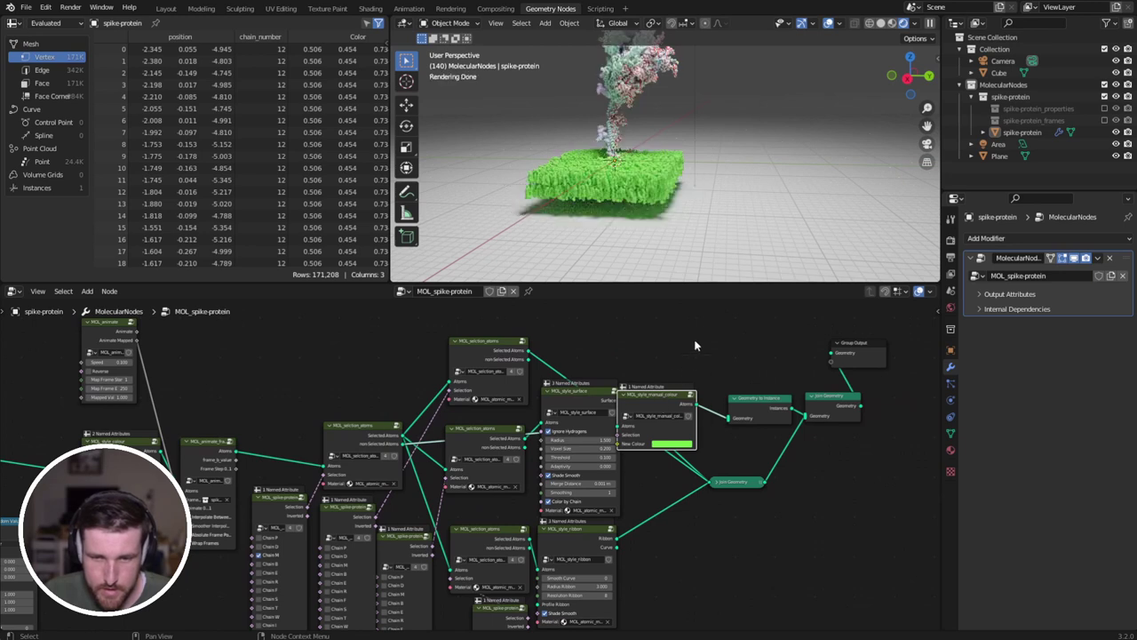
{"action": "left_click_drag", "start_coordinate": [658, 400], "coordinate": [690, 309]}
{"action": "left_click", "coordinate": [701, 359]}
{"action": "left_click", "coordinate": [699, 283]}
Select the Plane, view through the scene camera and play the animation to frame 153.
{"action": "left_click", "coordinate": [744, 175]}
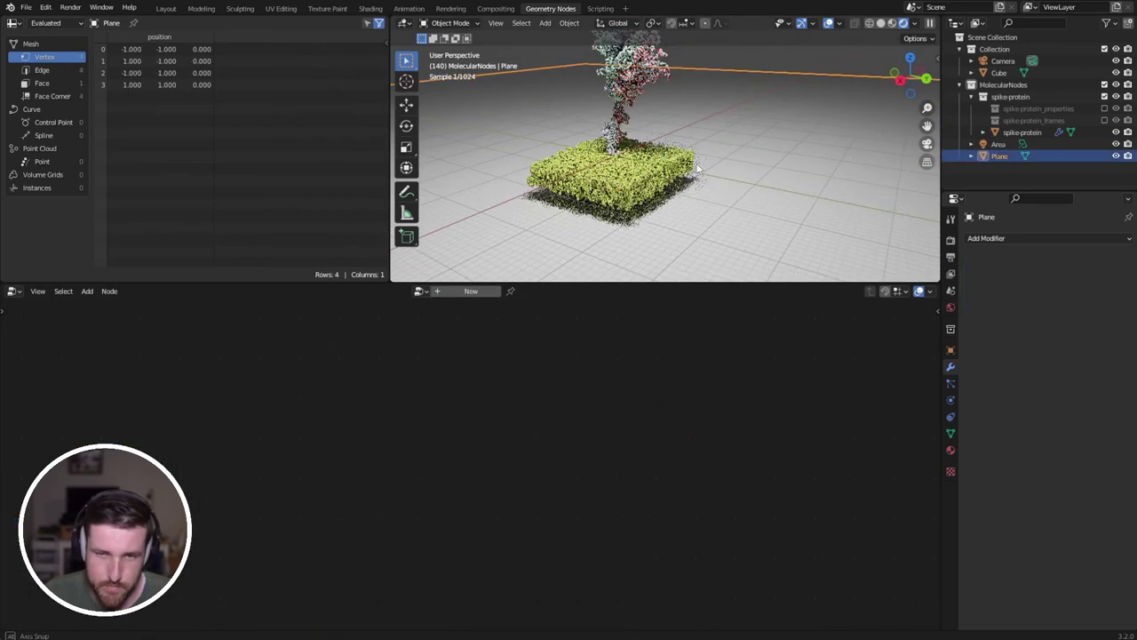
{"action": "key", "text": "KP_0"}
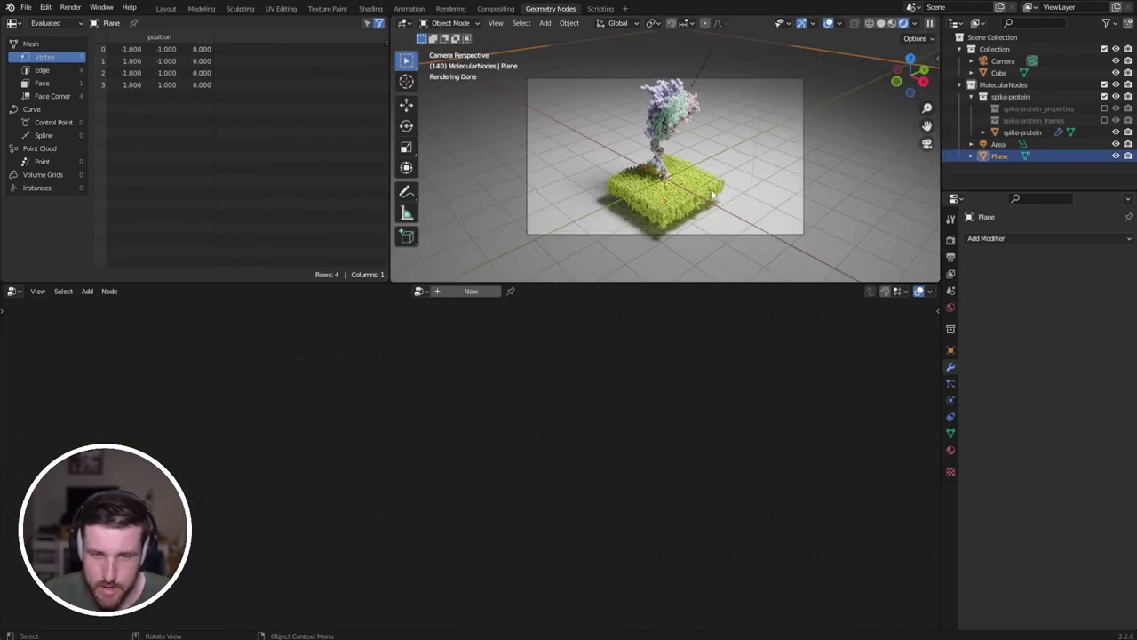
{"action": "key", "text": "space"}
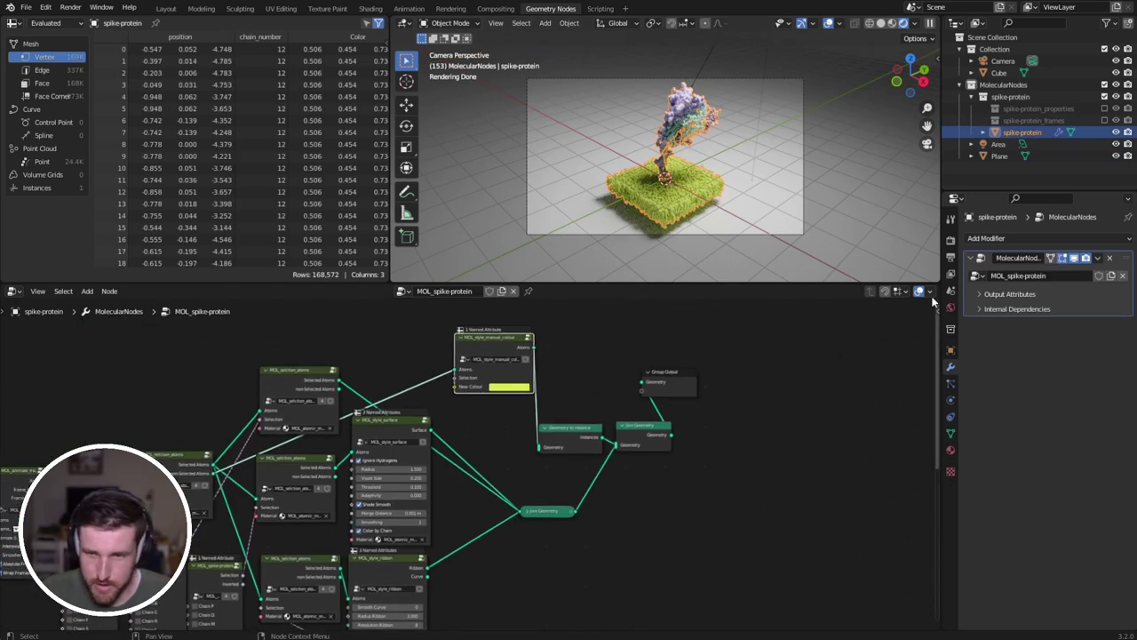
Enable Timings in the node editor overlays to show each node's compute time.
{"action": "left_click", "coordinate": [928, 292]}
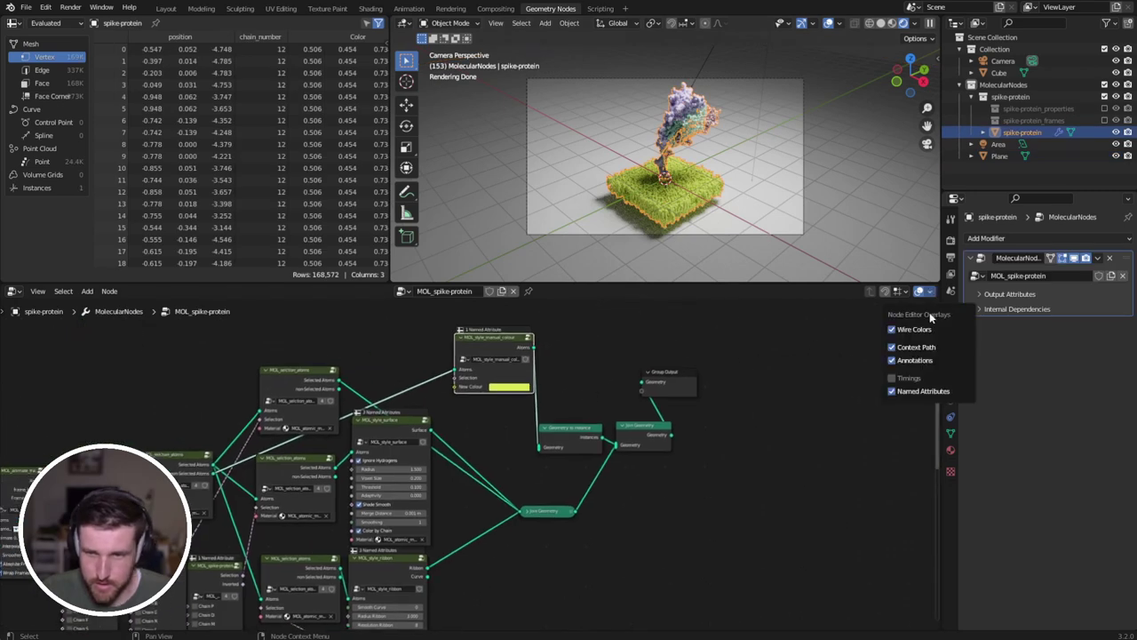
{"action": "left_click", "coordinate": [893, 378]}
{"action": "scroll", "coordinate": [588, 338], "scroll_direction": "up", "scroll_amount": 3}
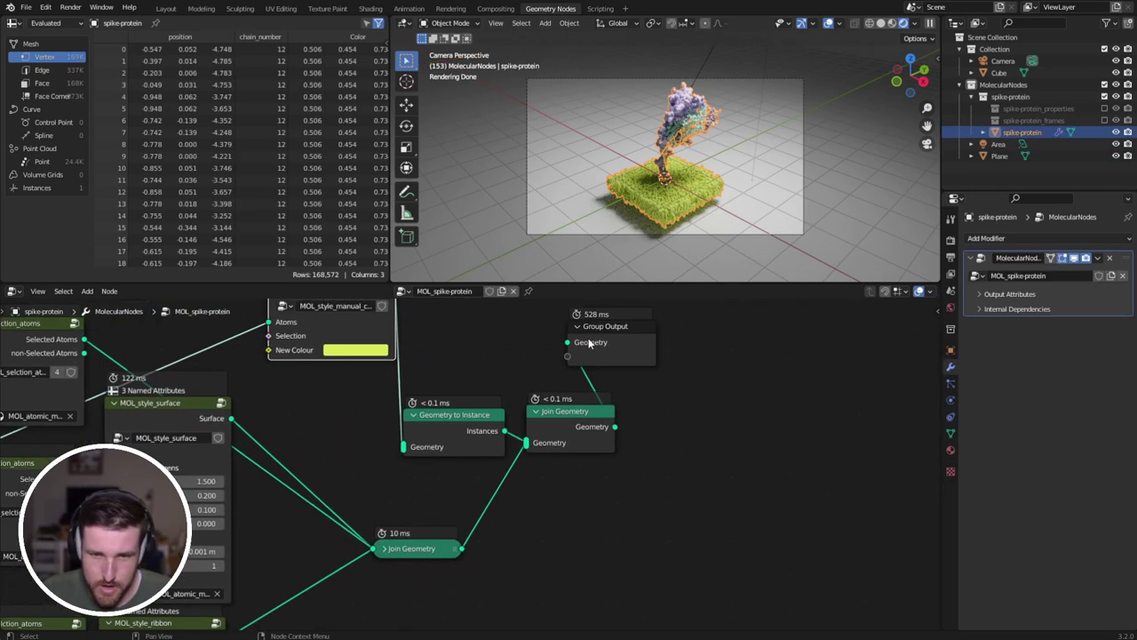
Reposition the Group Output node to the right and down.
{"action": "left_click_drag", "start_coordinate": [588, 337], "coordinate": [718, 423]}
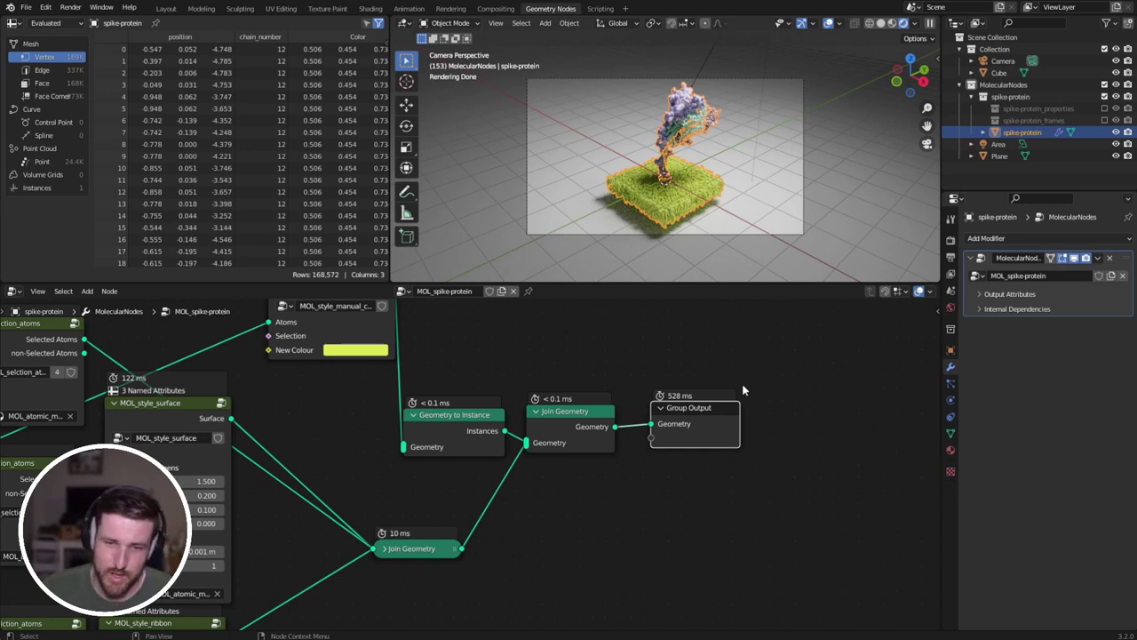
{"action": "left_click_drag", "start_coordinate": [724, 439], "coordinate": [763, 416]}
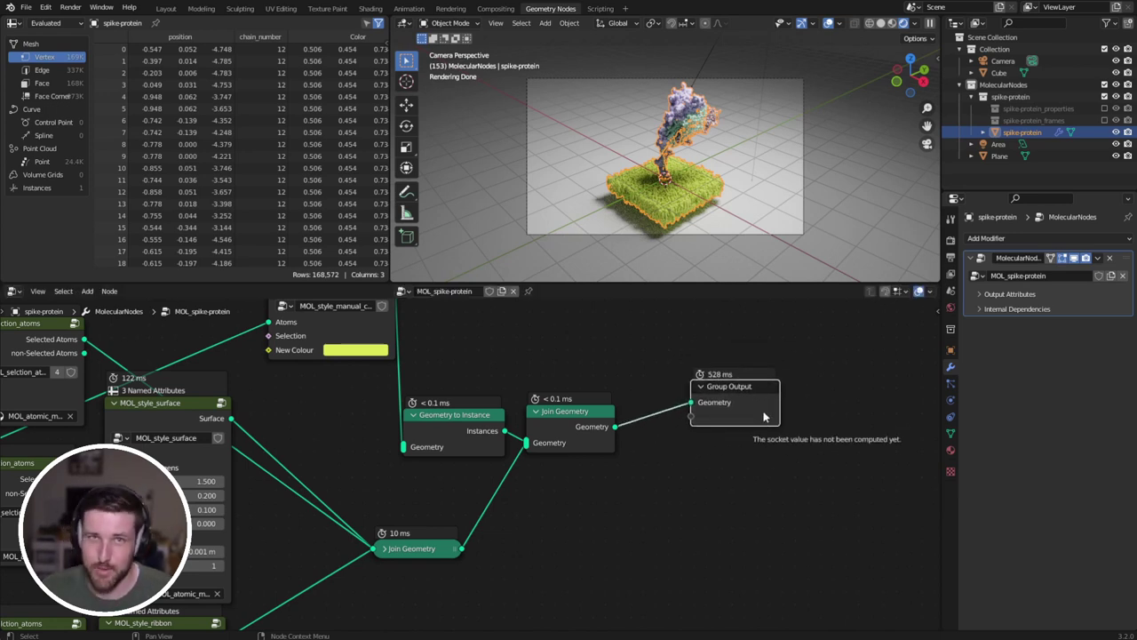
{"action": "middle_click_drag", "start_coordinate": [763, 411], "coordinate": [739, 403]}
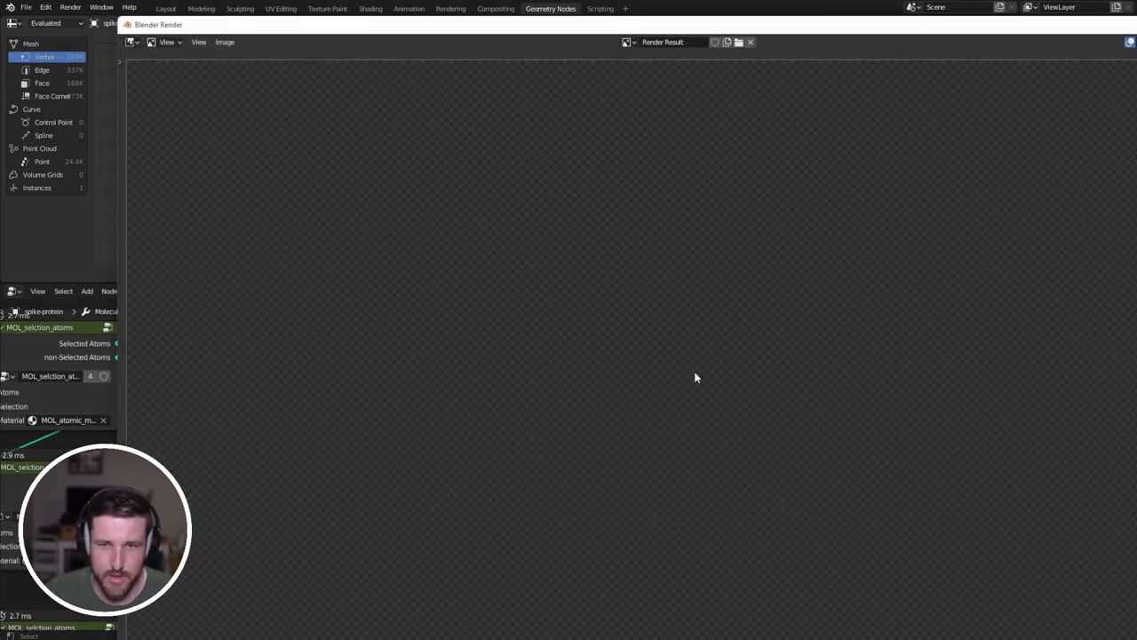
Render the current frame, then stop the test render partway.
{"action": "key", "text": "alt+F11"}
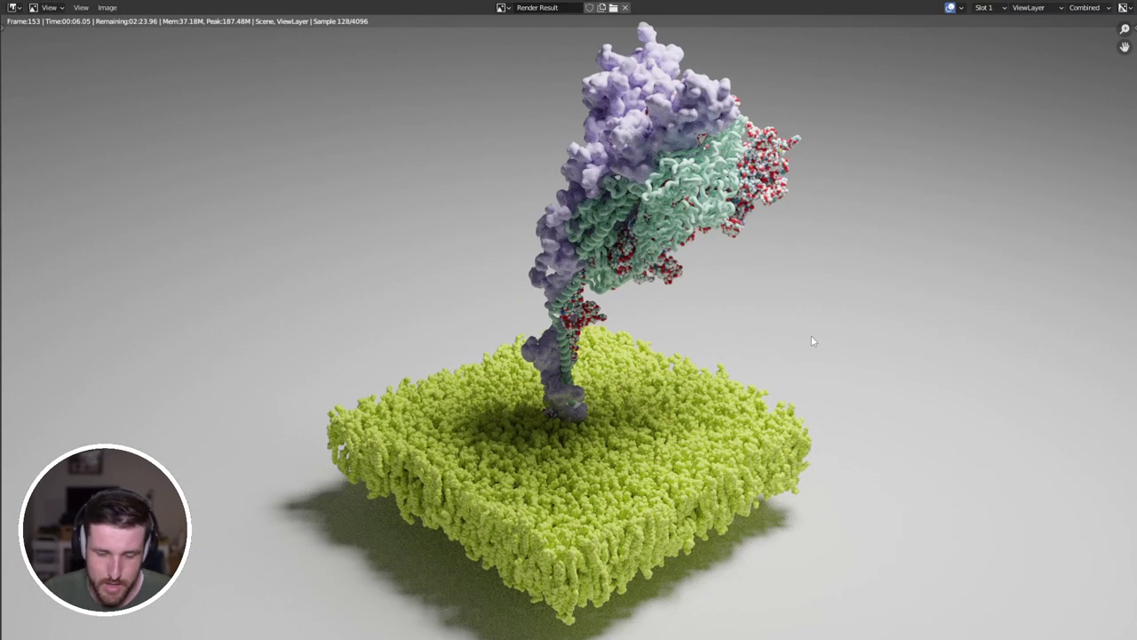
{"action": "key", "text": "Escape"}
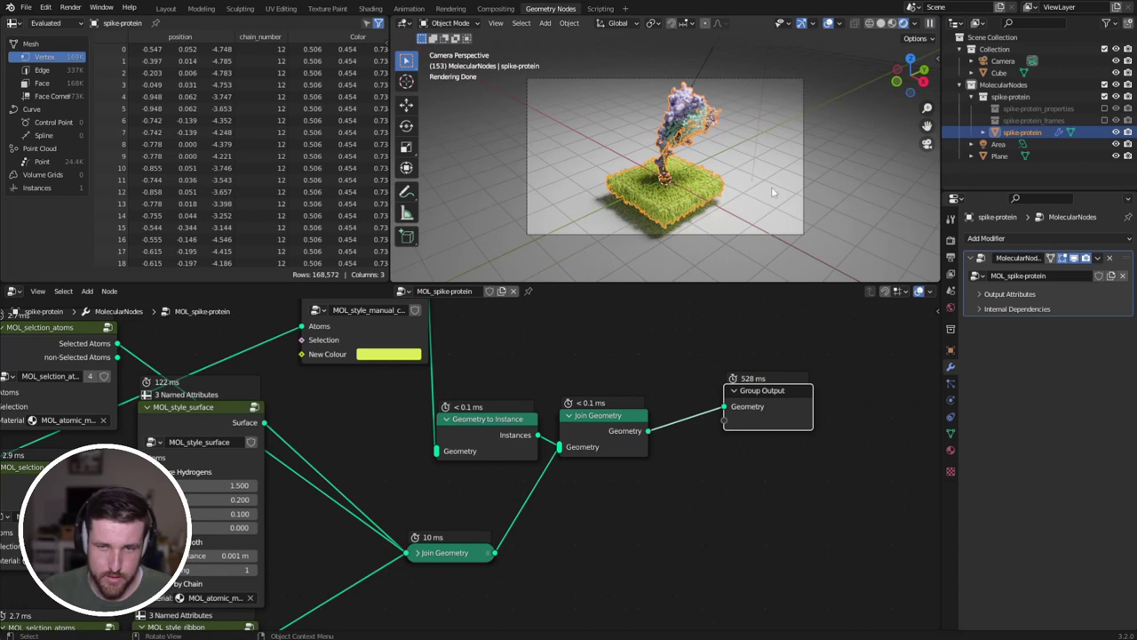
Rotate the spike protein about Z to -145.63°.
{"action": "key", "text": "r"}
{"action": "key", "text": "z"}
{"action": "key", "text": "z"}
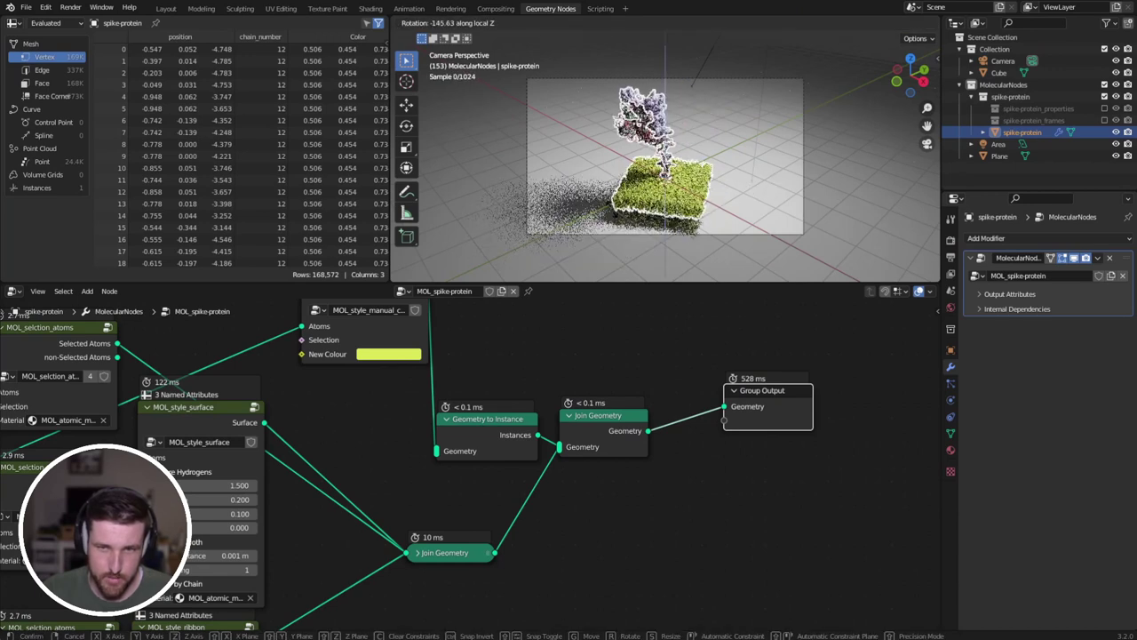
{"action": "left_click", "coordinate": [702, 233]}
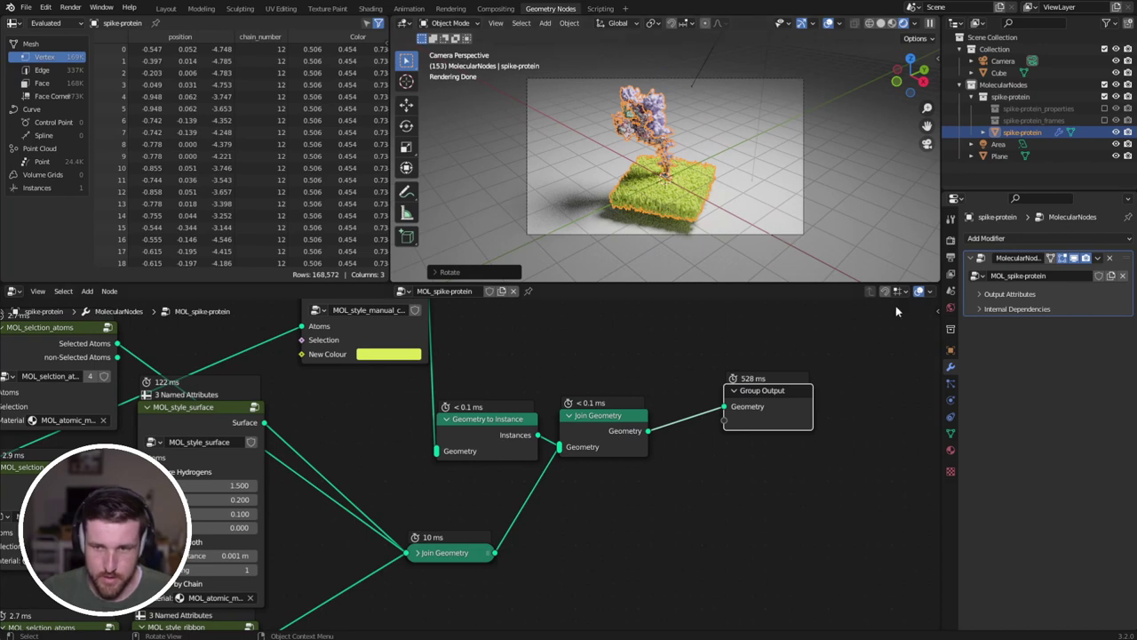
Turn on Depth of Field for the camera and expand its settings.
{"action": "left_click", "coordinate": [1017, 60]}
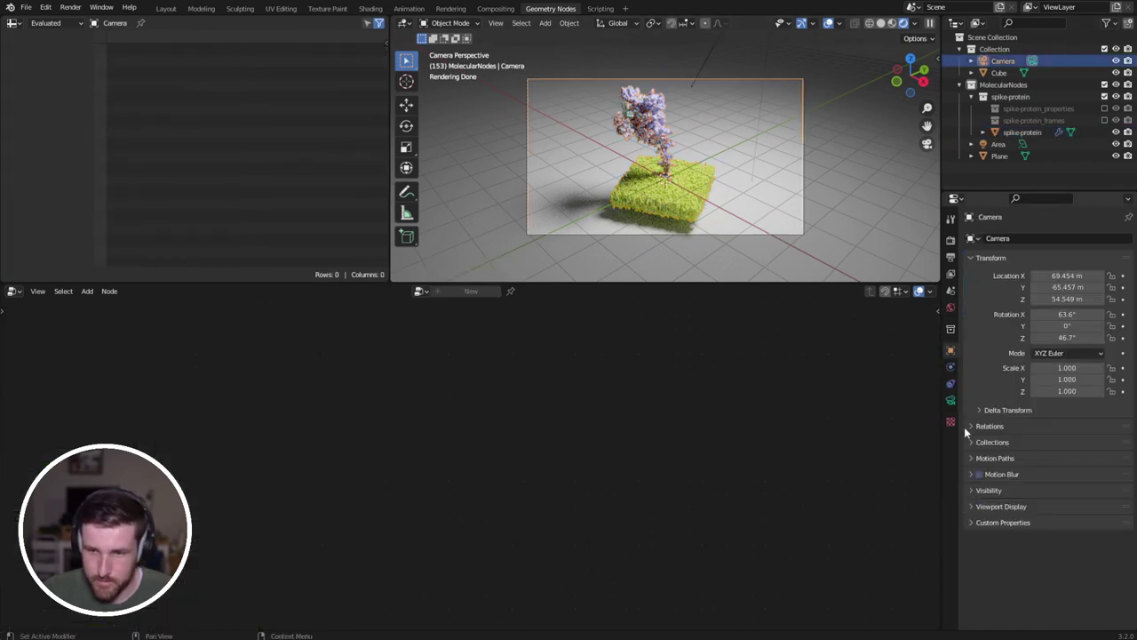
{"action": "left_click", "coordinate": [951, 400]}
{"action": "left_click", "coordinate": [977, 454]}
{"action": "left_click", "coordinate": [970, 452]}
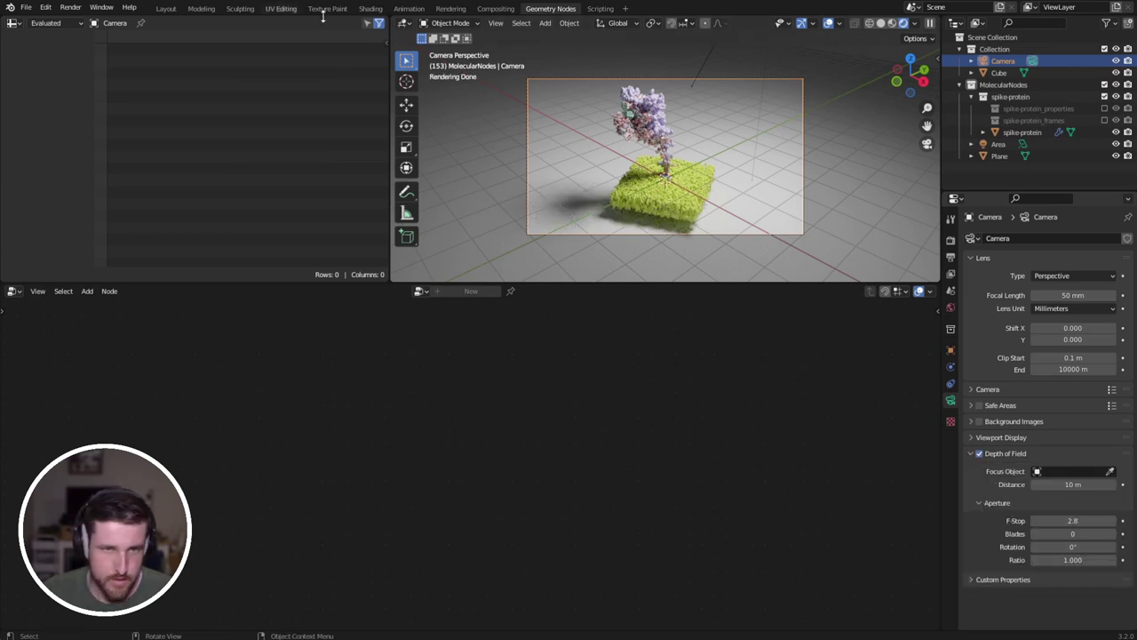
Switch to a full-size viewport, frame protein and membrane, and set the camera F-Stop to 1.4.
{"action": "left_click", "coordinate": [166, 8]}
{"action": "scroll", "coordinate": [510, 378], "scroll_direction": "up", "scroll_amount": 6}
{"action": "middle_click_drag", "start_coordinate": [510, 371], "coordinate": [489, 327]}
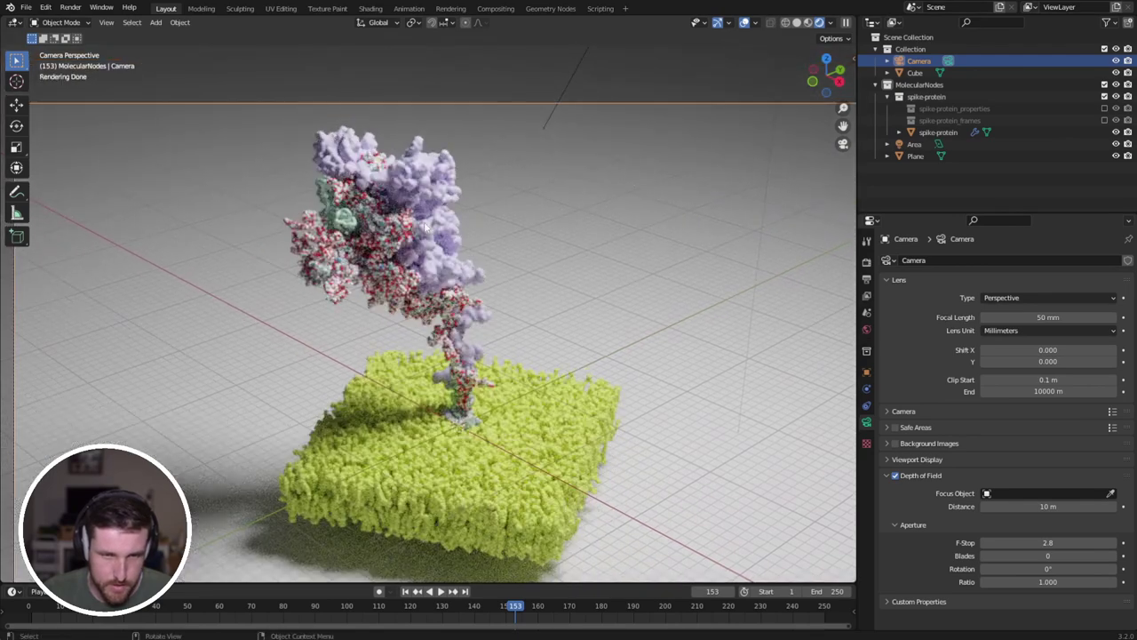
{"action": "left_click", "coordinate": [1049, 542]}
{"action": "type", "text": "1.4"}
{"action": "key", "text": "Return"}
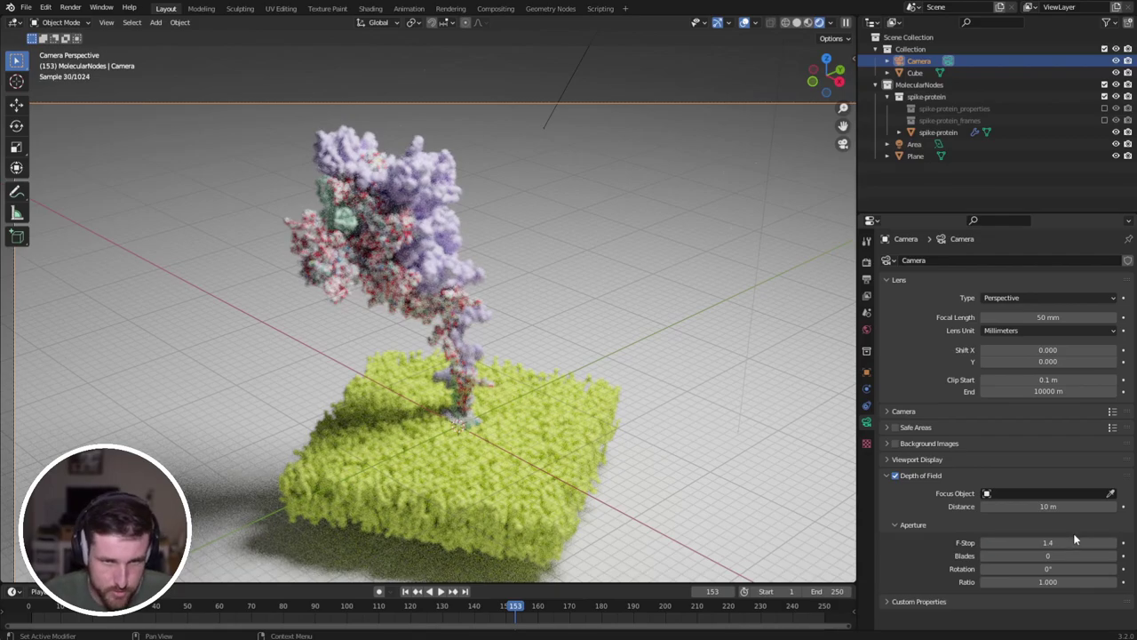
{"action": "left_click_drag", "start_coordinate": [1053, 506], "coordinate": [1066, 507]}
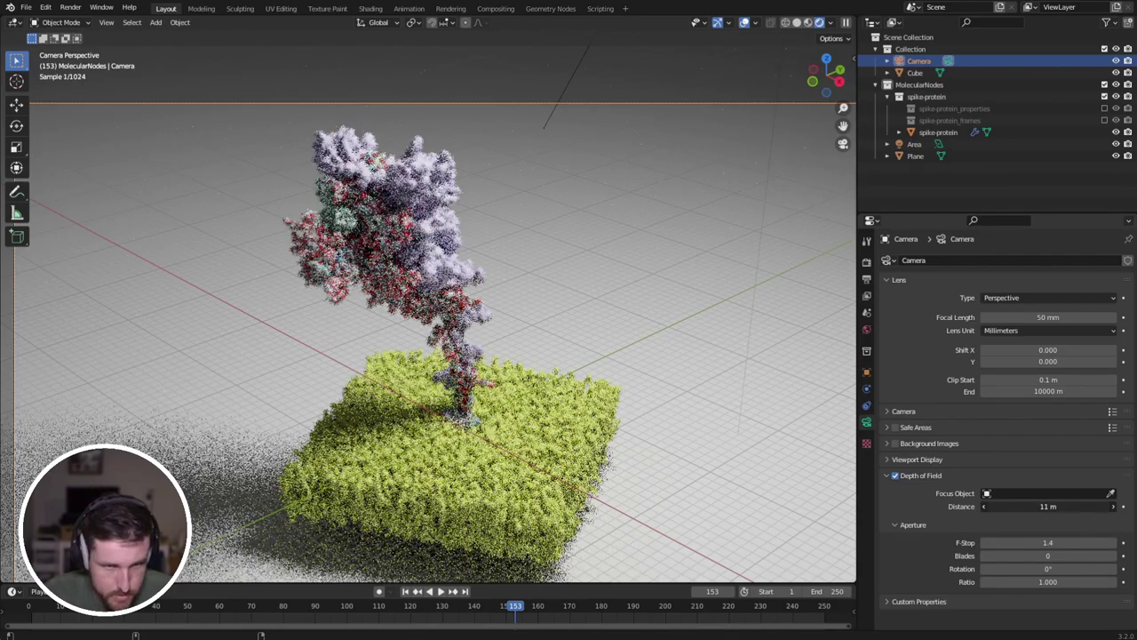
Push the focus distance further from the camera and try an F-Stop of 0.0.
{"action": "scroll", "coordinate": [260, 201], "scroll_direction": "up", "scroll_amount": 3}
{"action": "scroll", "coordinate": [260, 201], "scroll_direction": "up", "scroll_amount": 5}
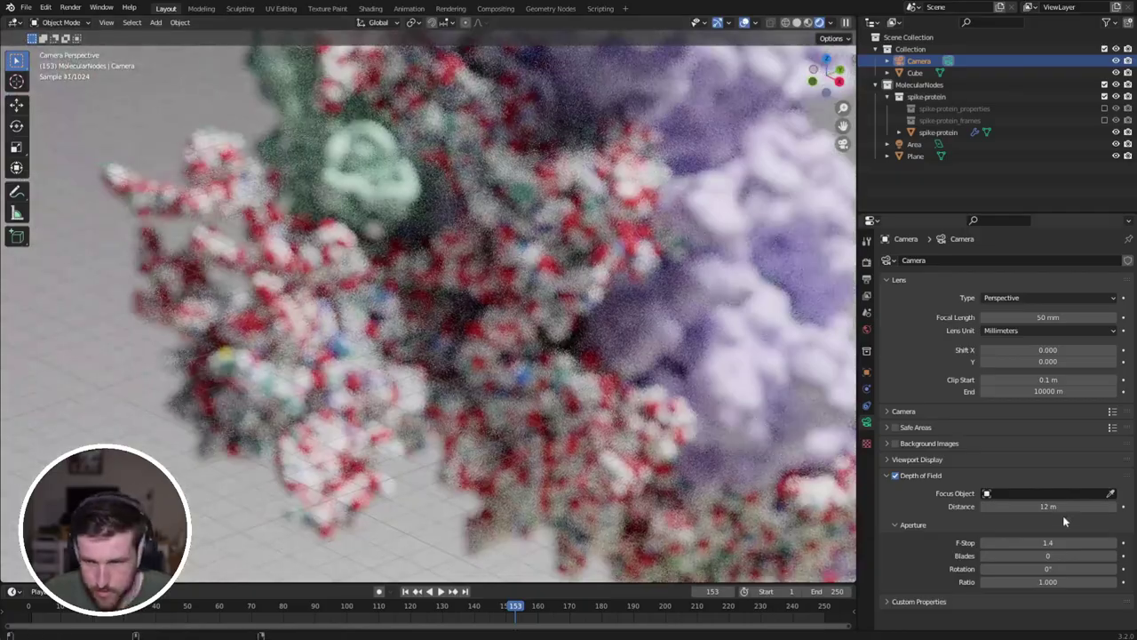
{"action": "left_click_drag", "start_coordinate": [1064, 506], "coordinate": [1096, 506]}
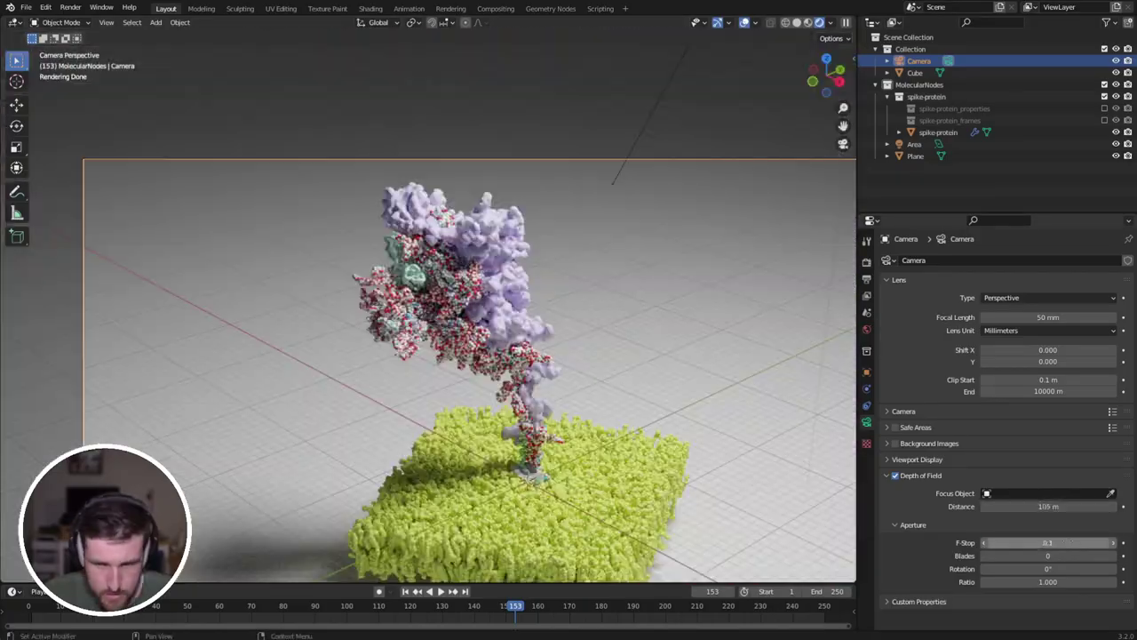
{"action": "left_click", "coordinate": [1070, 542]}
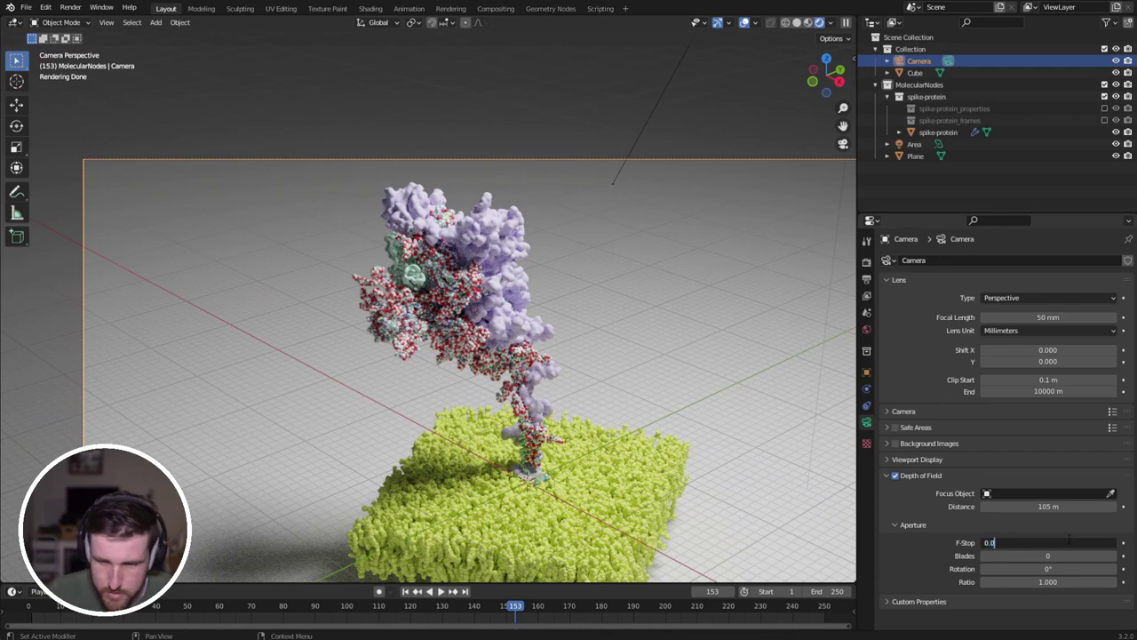
{"action": "type", "text": "0.0"}
{"action": "key", "text": "Return"}
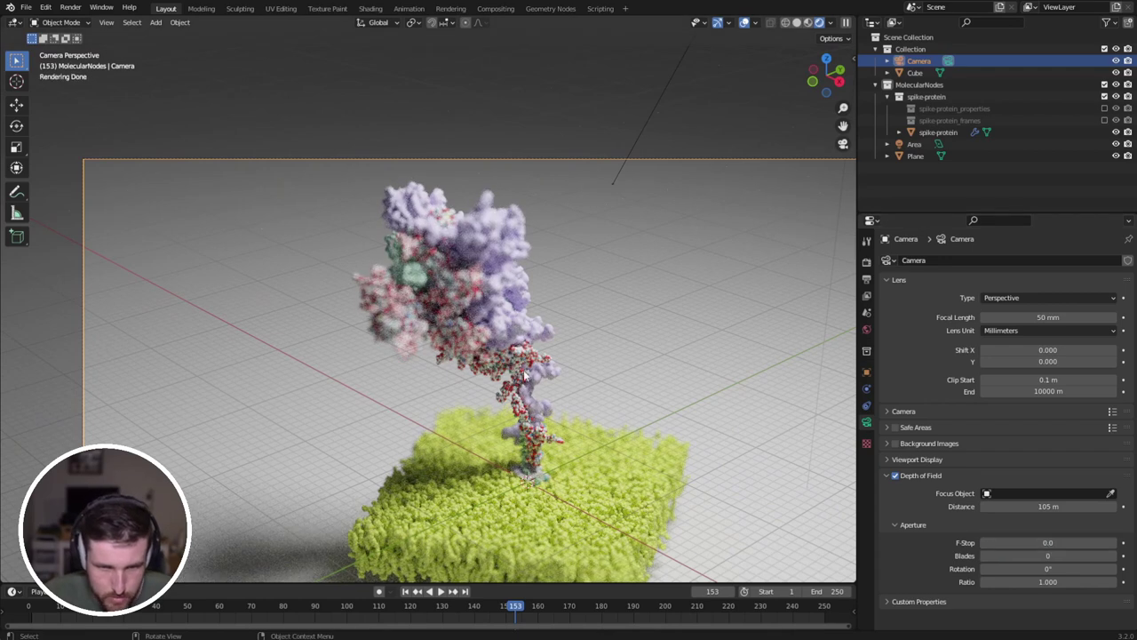
Bring the focus distance to 96 m and set the F-Stop to 0.1.
{"action": "scroll", "coordinate": [448, 320], "scroll_direction": "up", "scroll_amount": 5}
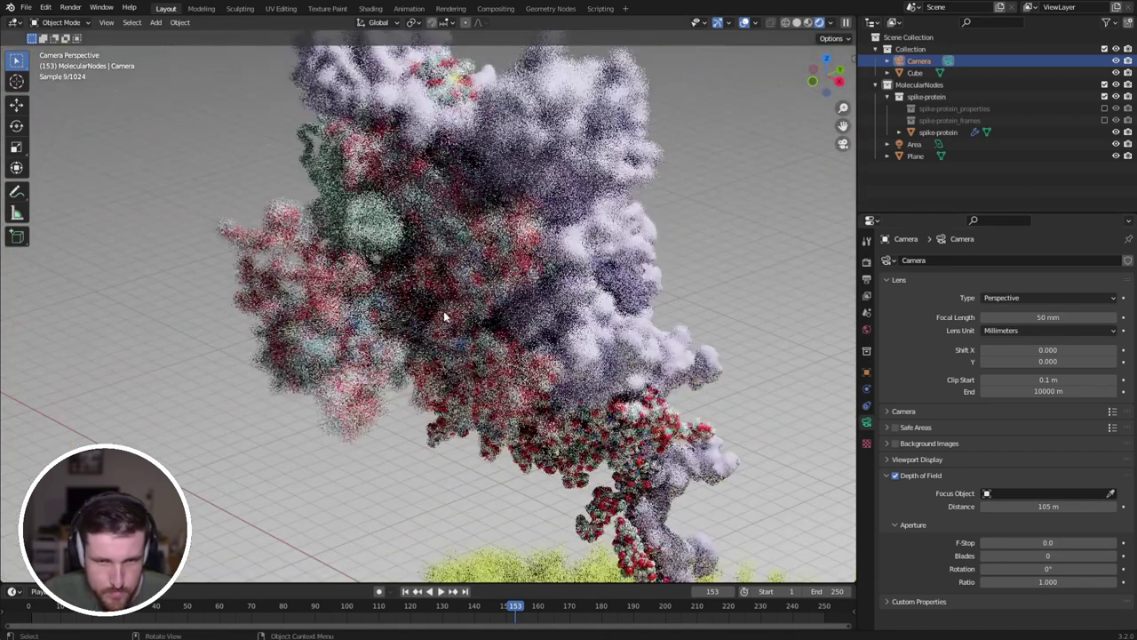
{"action": "left_click_drag", "start_coordinate": [1049, 506], "coordinate": [1022, 506]}
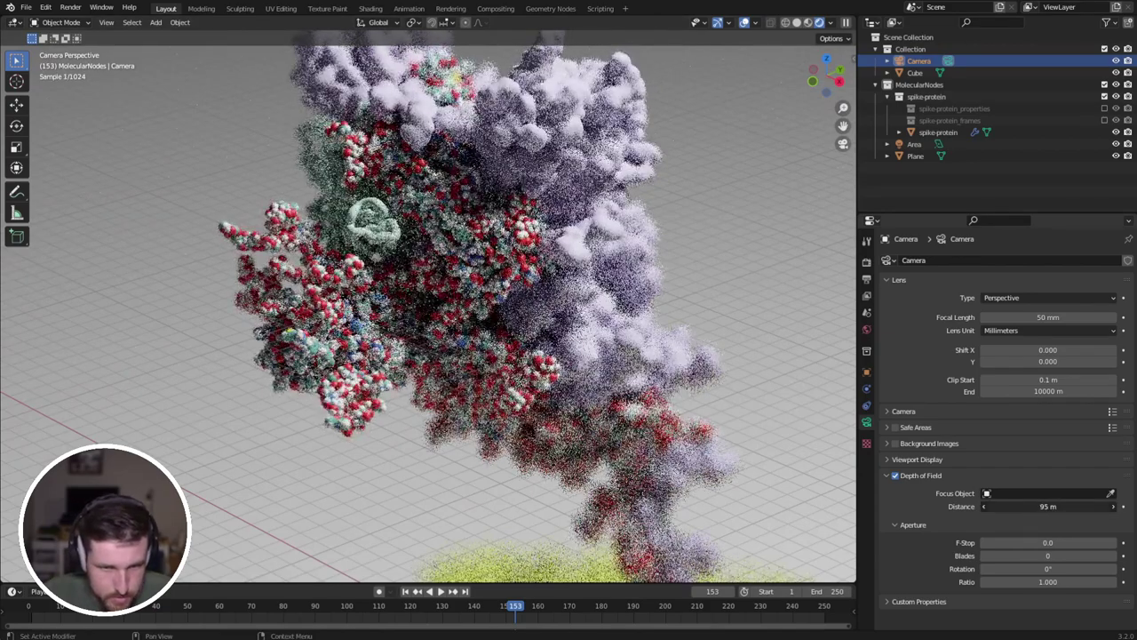
{"action": "key", "text": "e"}
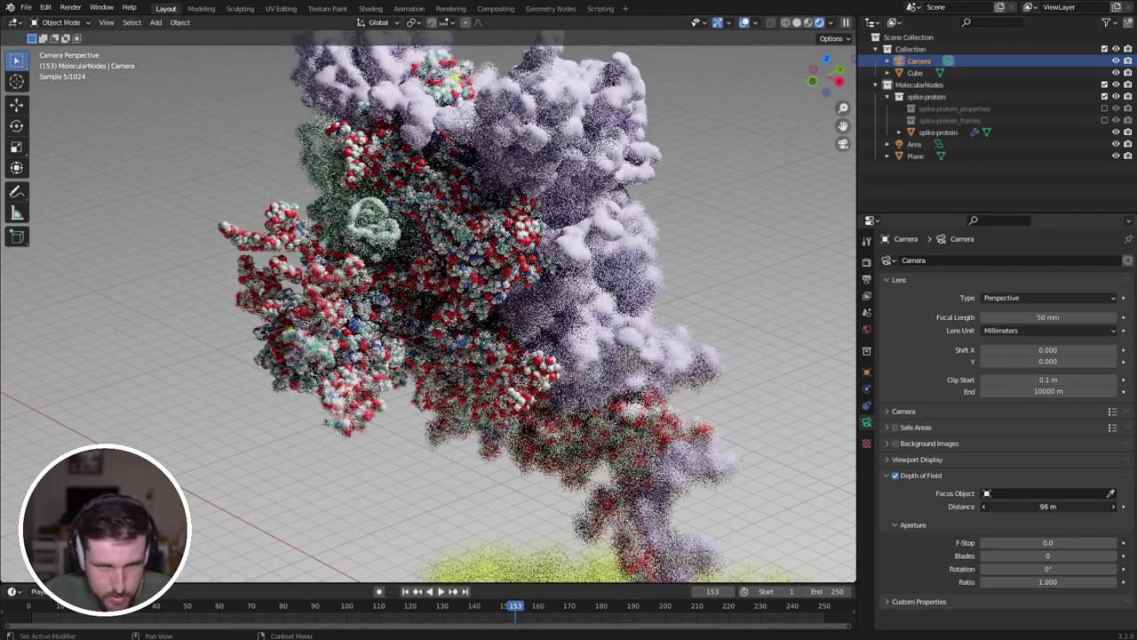
{"action": "left_click", "coordinate": [402, 365]}
{"action": "scroll", "coordinate": [403, 363], "scroll_direction": "down", "scroll_amount": 5}
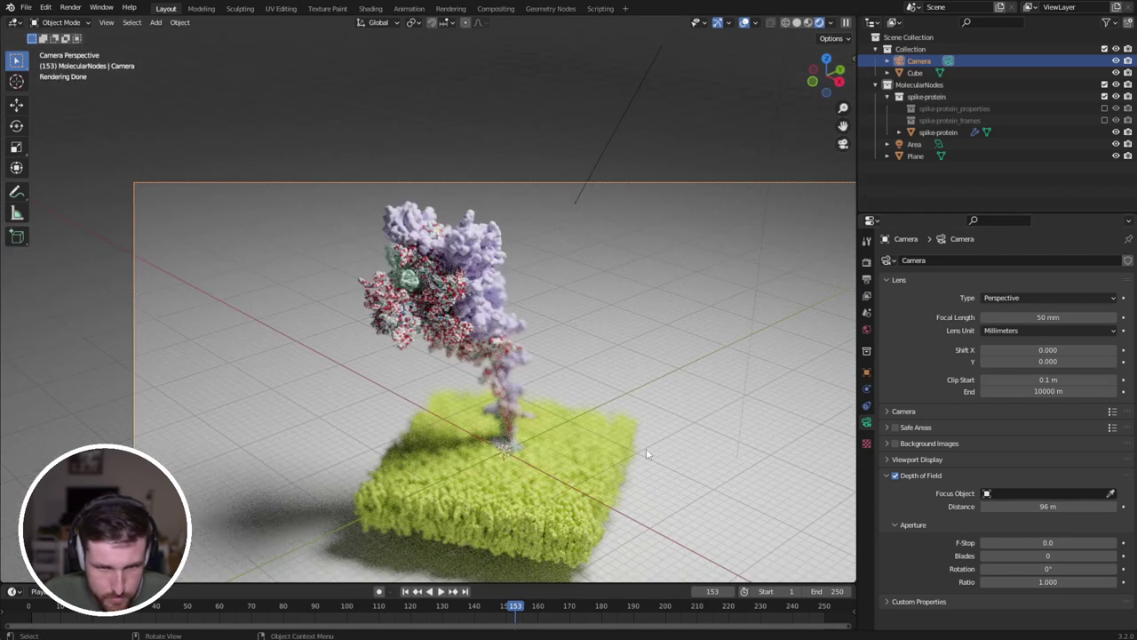
{"action": "scroll", "coordinate": [641, 450], "scroll_direction": "up", "scroll_amount": 3}
{"action": "double_click", "coordinate": [1040, 542]}
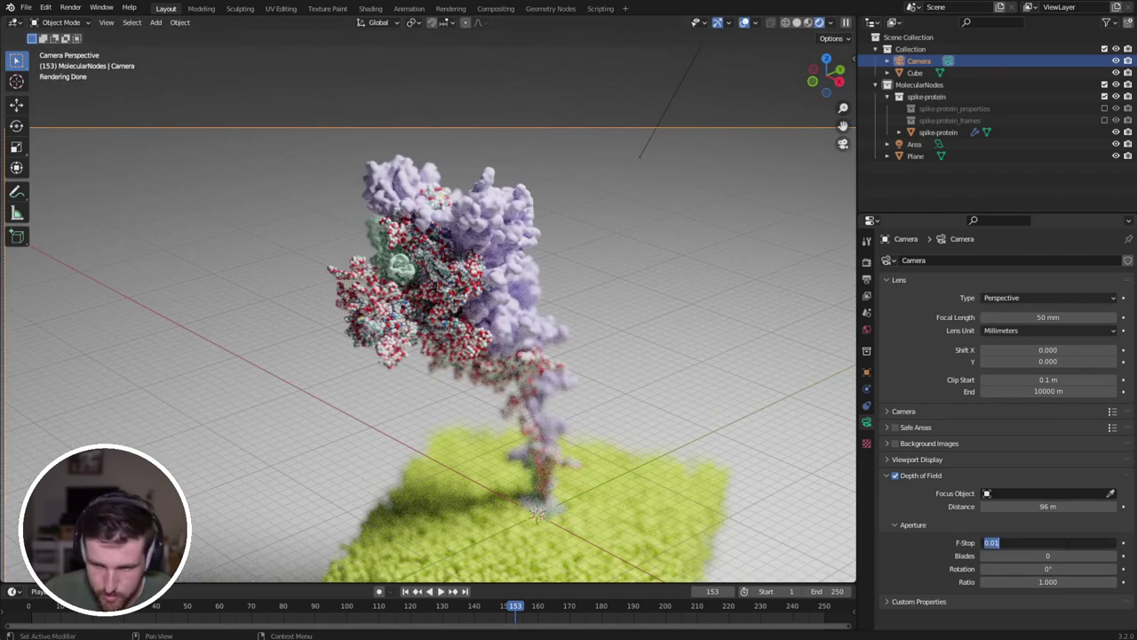
{"action": "type", "text": "0.05"}
{"action": "key", "text": "Return"}
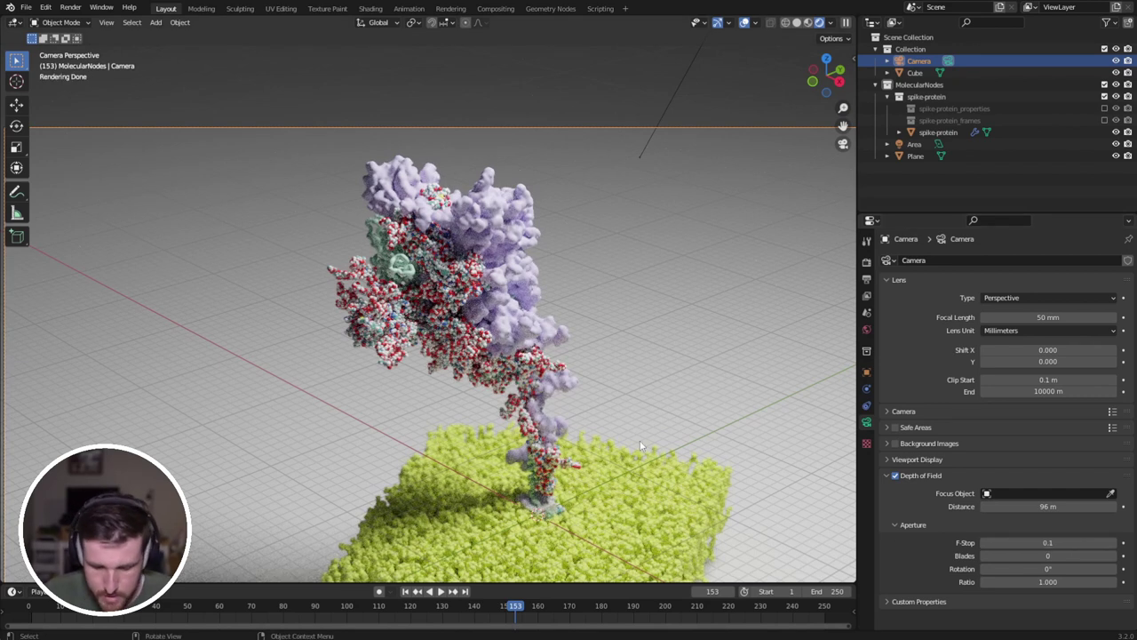
Render a test still of frame 153, then delete the leftover Cube.
{"action": "key", "text": "F12"}
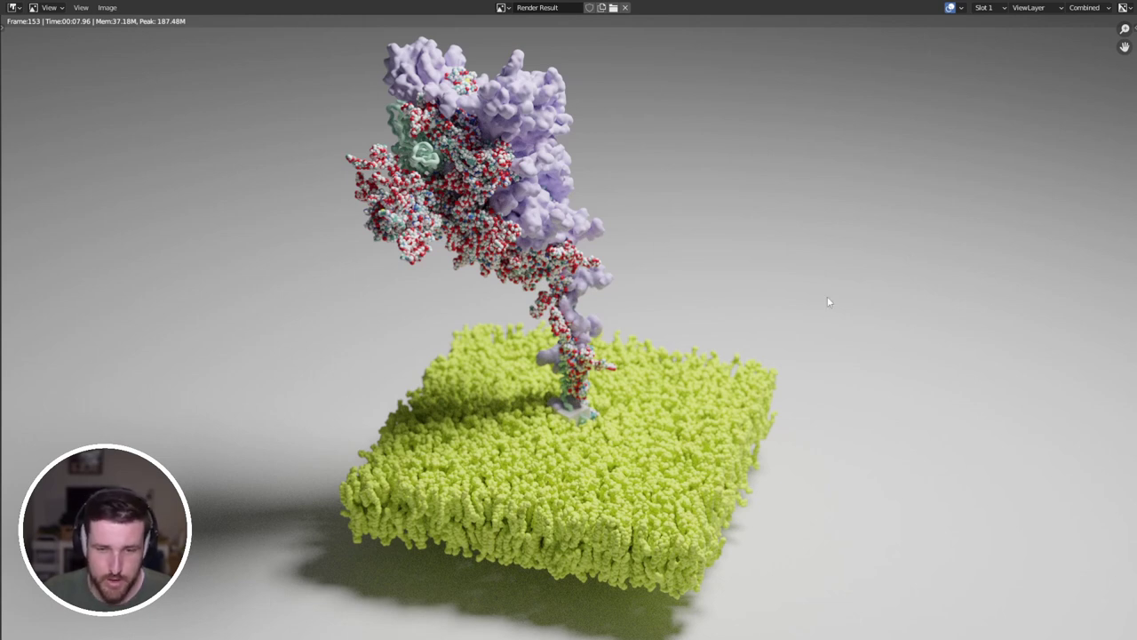
{"action": "key", "text": "Escape"}
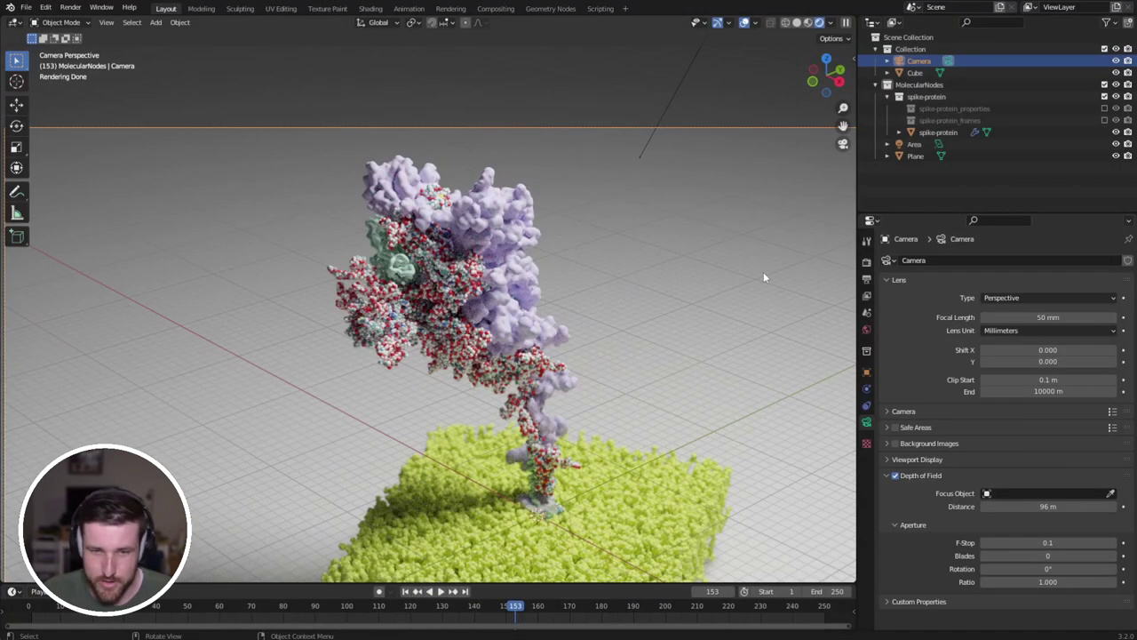
{"action": "left_click", "coordinate": [555, 509]}
{"action": "key", "text": "x"}
{"action": "left_click", "coordinate": [533, 503]}
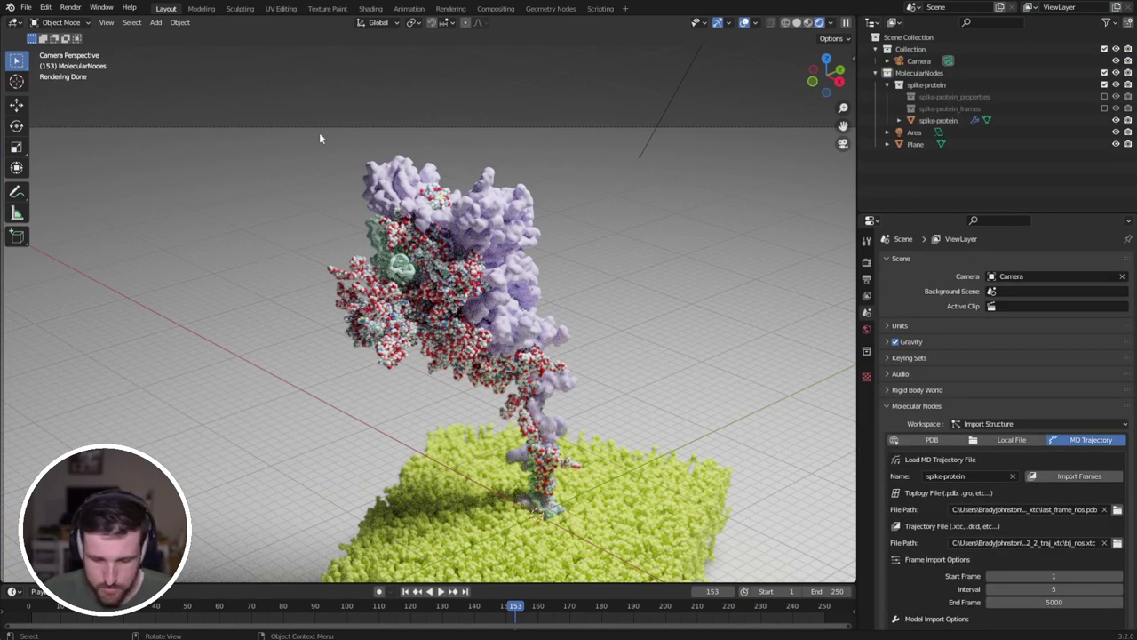
Re-render the frame without the Cube and close the render view.
{"action": "key", "text": "F12"}
{"action": "key", "text": "Escape"}
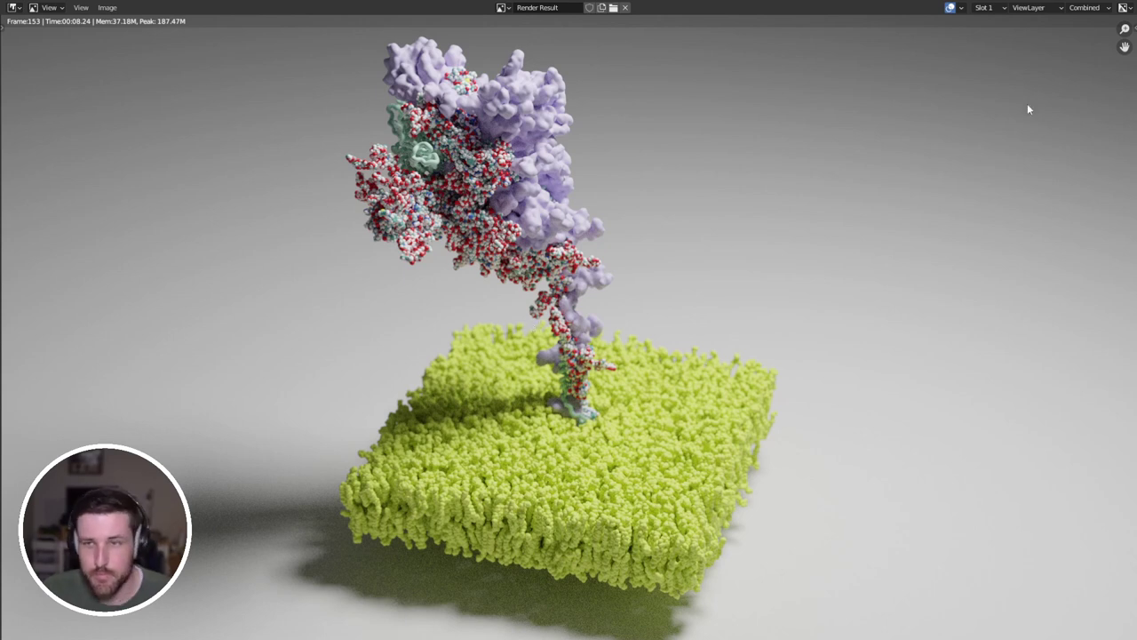
{"action": "key", "text": "Escape"}
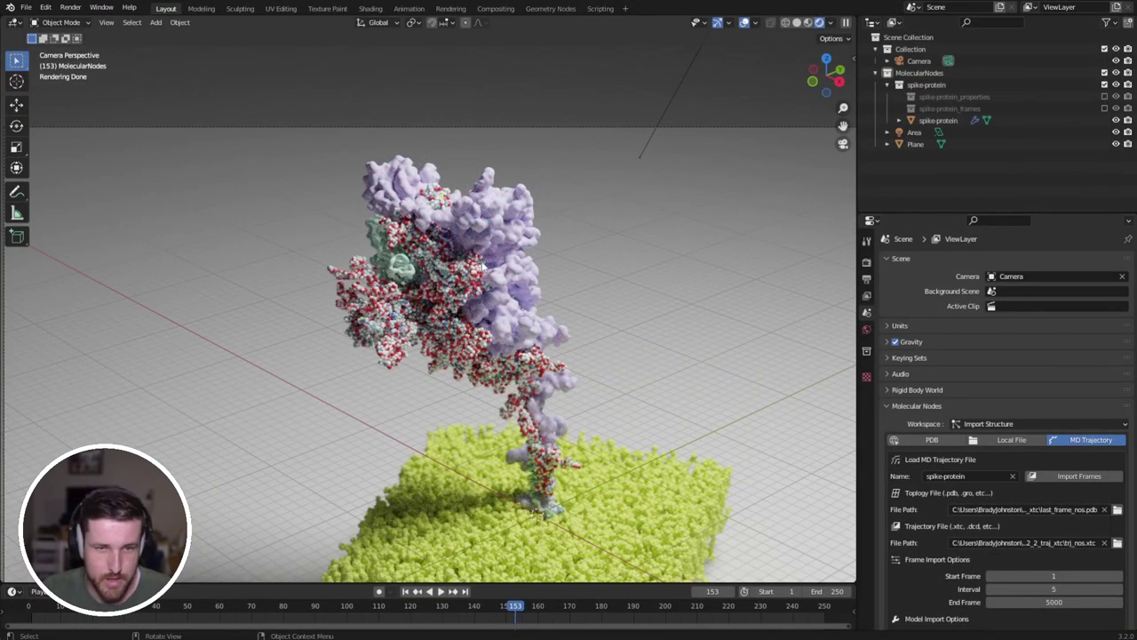
Select spike-protein and bring its MOL_animate_frames node into view in Geometry Nodes.
{"action": "left_click", "coordinate": [482, 267]}
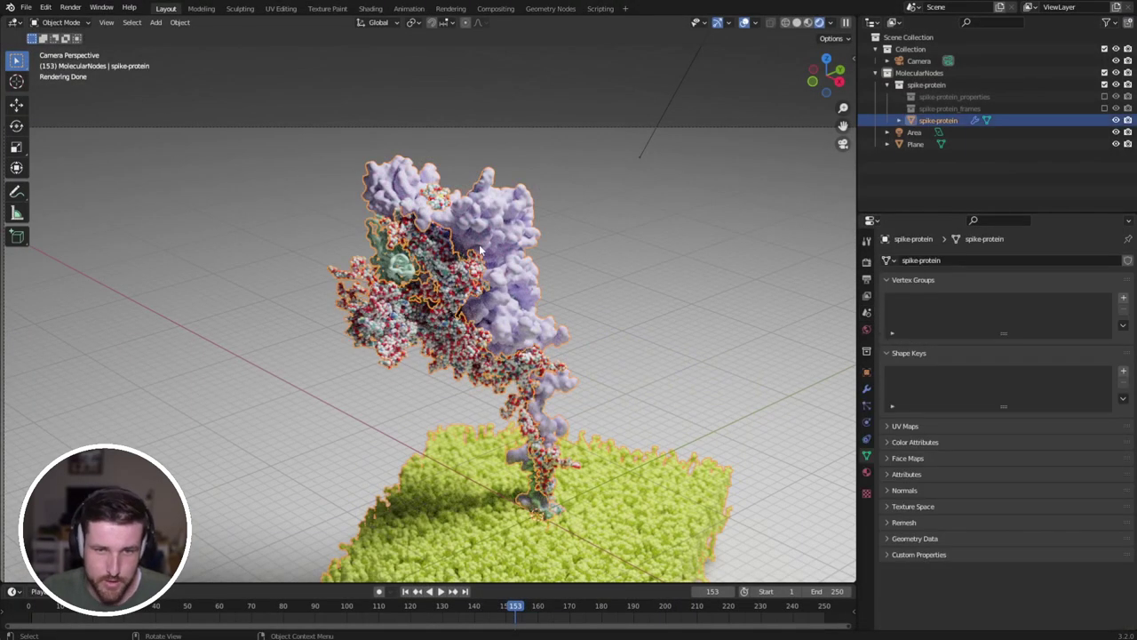
{"action": "left_click", "coordinate": [550, 9]}
{"action": "scroll", "coordinate": [506, 352], "scroll_direction": "up", "scroll_amount": 3}
{"action": "middle_click_drag", "start_coordinate": [853, 391], "coordinate": [894, 374]}
{"action": "middle_click_drag", "start_coordinate": [196, 364], "coordinate": [516, 351]}
{"action": "left_click_drag", "start_coordinate": [507, 413], "coordinate": [556, 350]}
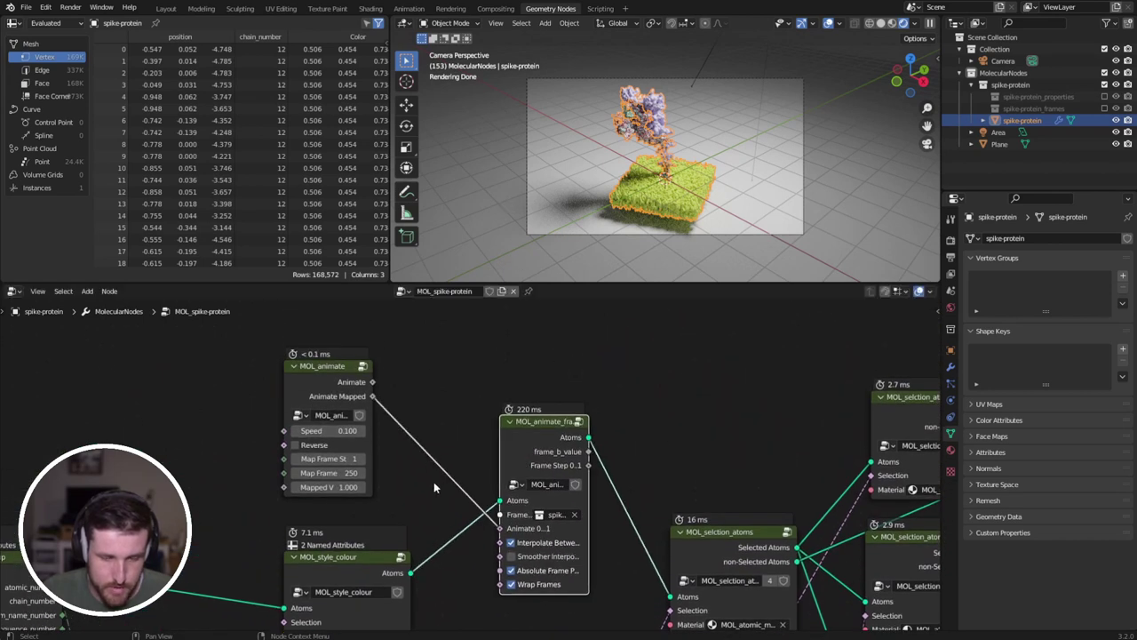
Cut the link into the Animate input so it holds a manual value of 0.200.
{"action": "mouse_move", "coordinate": [448, 430]}
{"action": "right_mouse_down", "text": "ctrl"}
{"action": "mouse_move", "coordinate": [443, 494]}
{"action": "mouse_move", "coordinate": [594, 551]}
{"action": "mouse_move", "coordinate": [544, 530]}
{"action": "right_mouse_up", "text": "ctrl"}
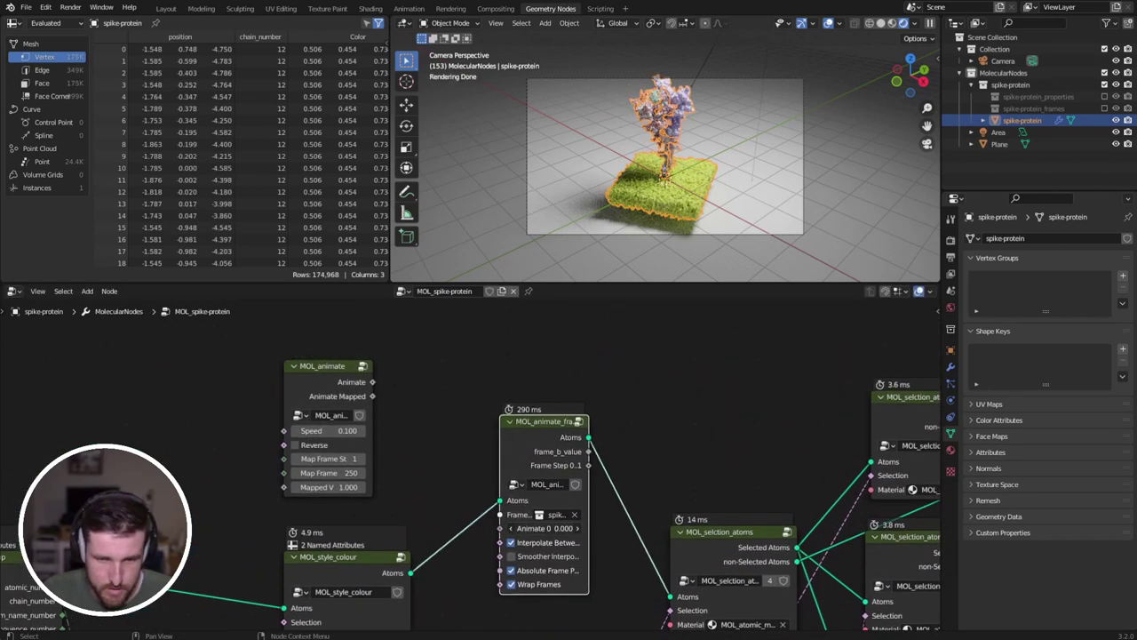
{"action": "scroll", "coordinate": [544, 527], "scroll_direction": "up", "scroll_amount": 1, "text": "ctrl"}
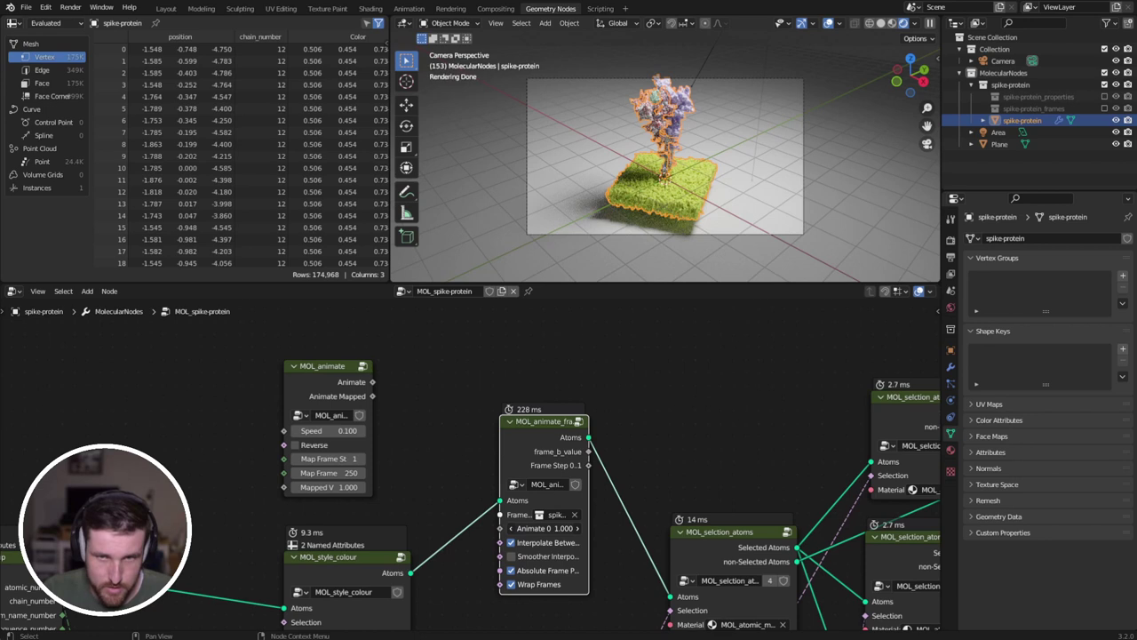
{"action": "scroll", "coordinate": [544, 528], "scroll_direction": "down", "scroll_amount": 1, "text": "ctrl"}
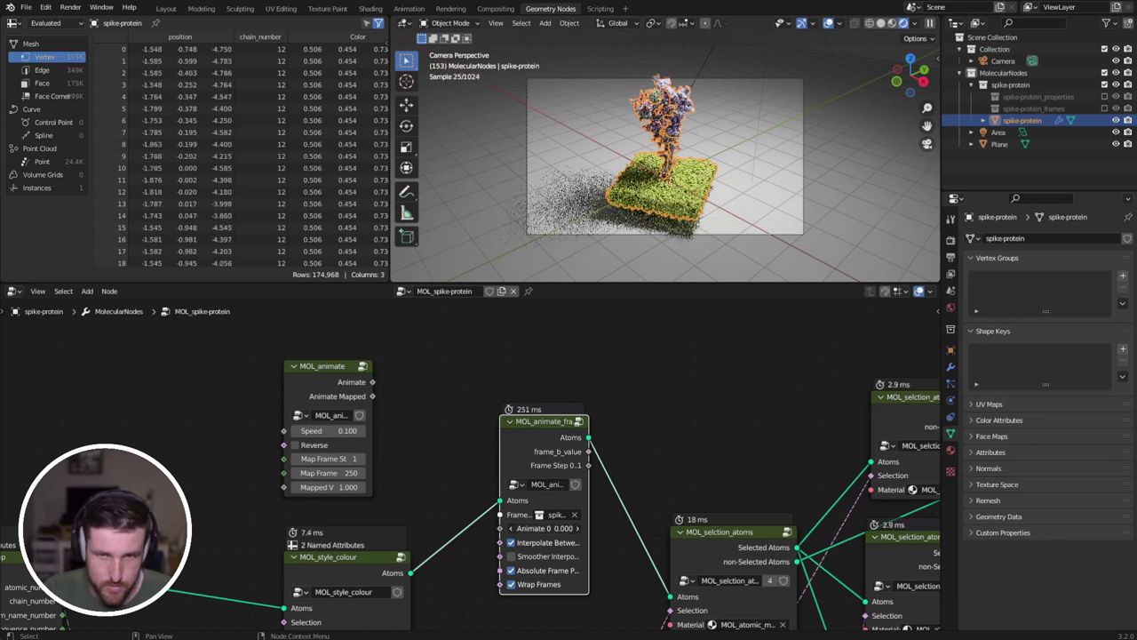
{"action": "scroll", "coordinate": [544, 527], "scroll_direction": "up", "scroll_amount": 1, "text": "ctrl"}
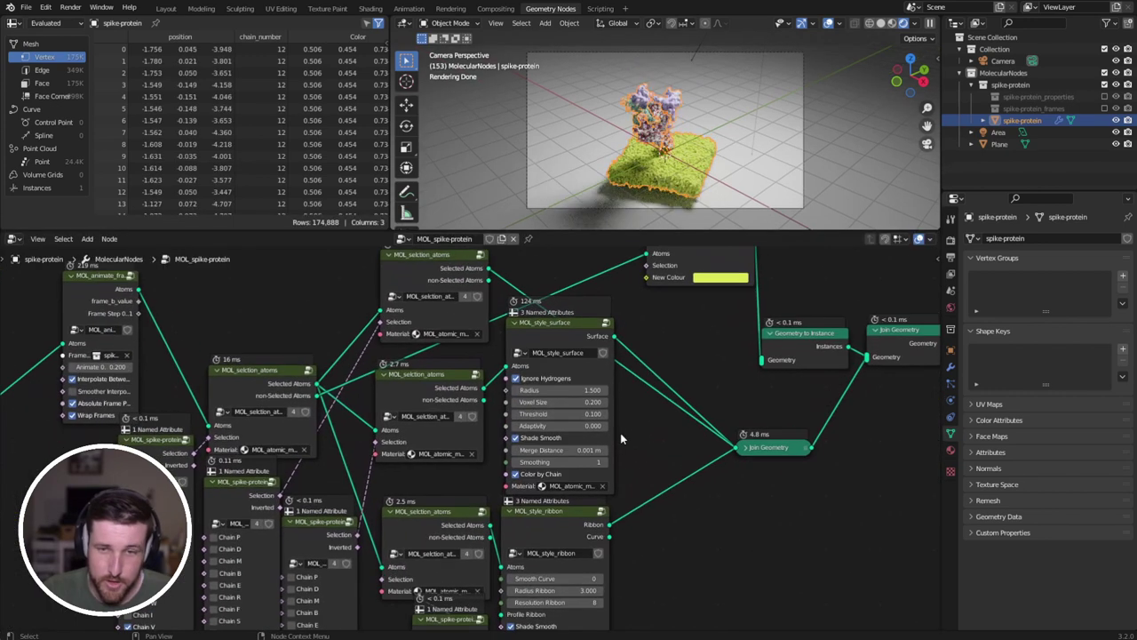
Reposition the Geometry to Instance and Join Geometry nodes.
{"action": "middle_click_drag", "start_coordinate": [644, 423], "coordinate": [632, 480]}
{"action": "scroll", "coordinate": [518, 405], "scroll_direction": "down", "scroll_amount": 1}
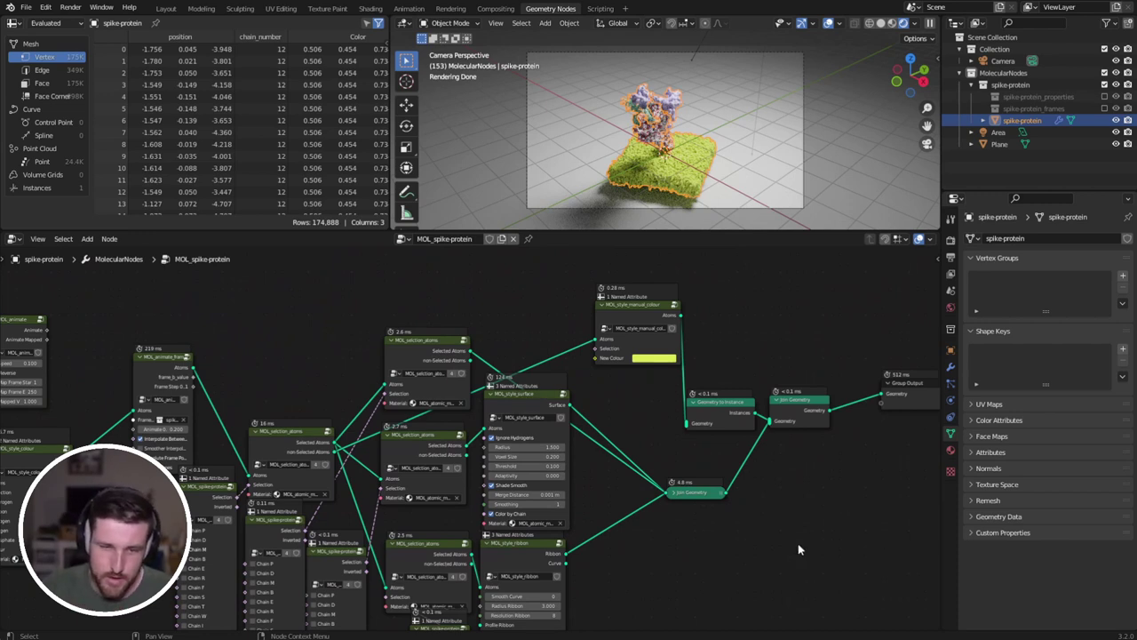
{"action": "left_click_drag", "start_coordinate": [722, 418], "coordinate": [721, 423]}
{"action": "left_click_drag", "start_coordinate": [694, 494], "coordinate": [716, 468]}
{"action": "middle_click_drag", "start_coordinate": [782, 471], "coordinate": [758, 472]}
Reconnect MOL_animate's Animate Mapped output to the animate-frames Animate input.
{"action": "scroll", "coordinate": [801, 392], "scroll_direction": "down", "scroll_amount": 3, "text": "ctrl"}
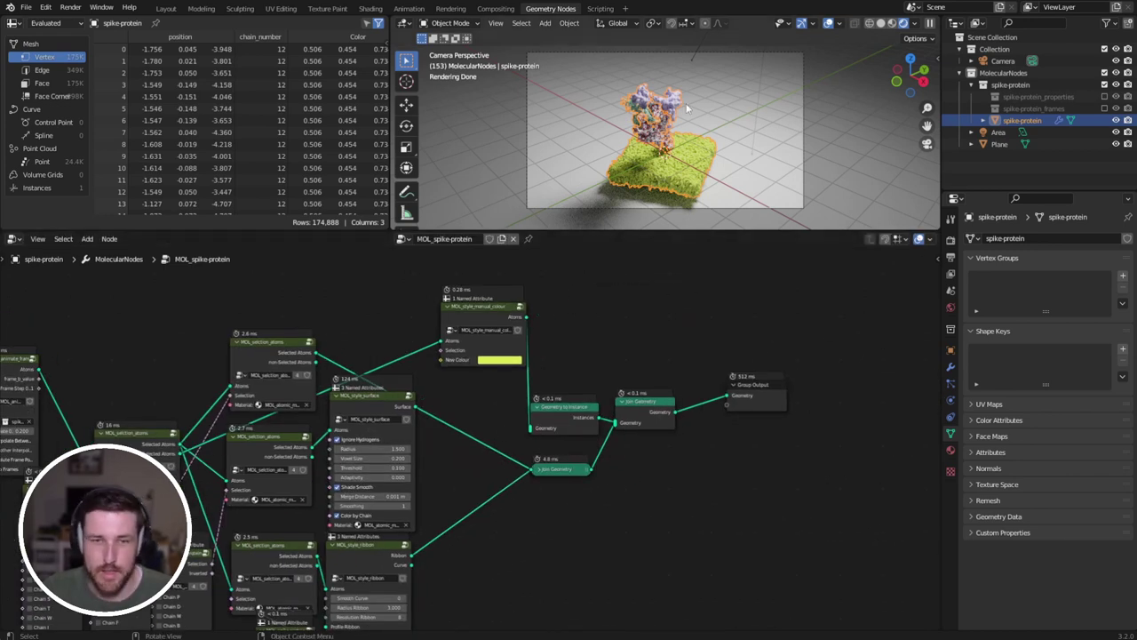
{"action": "middle_click_drag", "start_coordinate": [307, 450], "coordinate": [799, 423]}
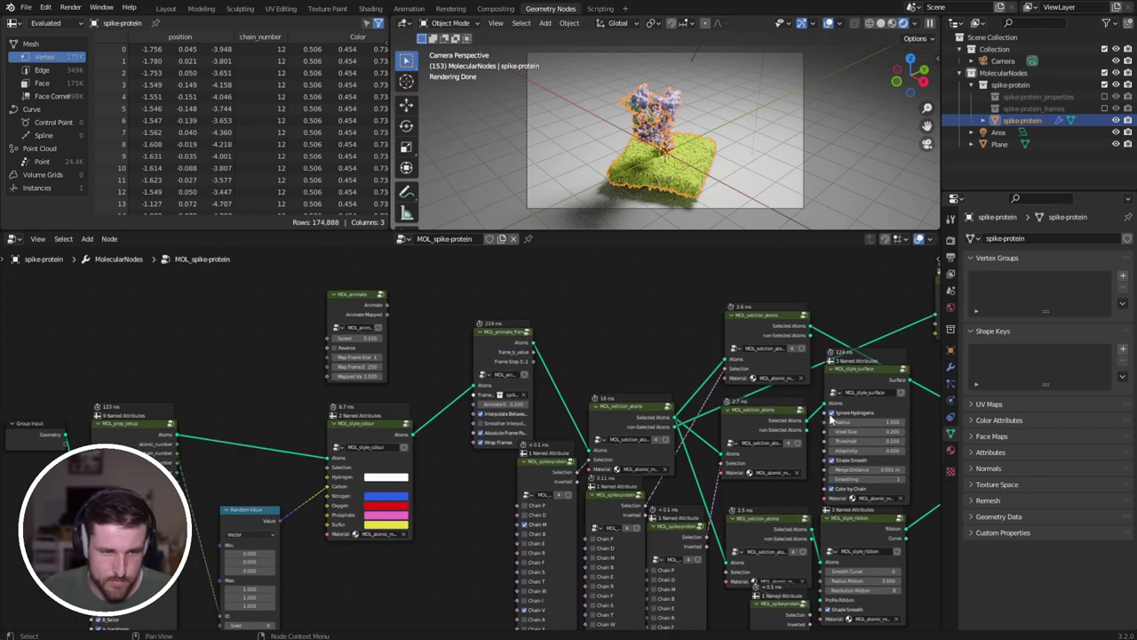
{"action": "left_click_drag", "start_coordinate": [386, 315], "coordinate": [471, 403]}
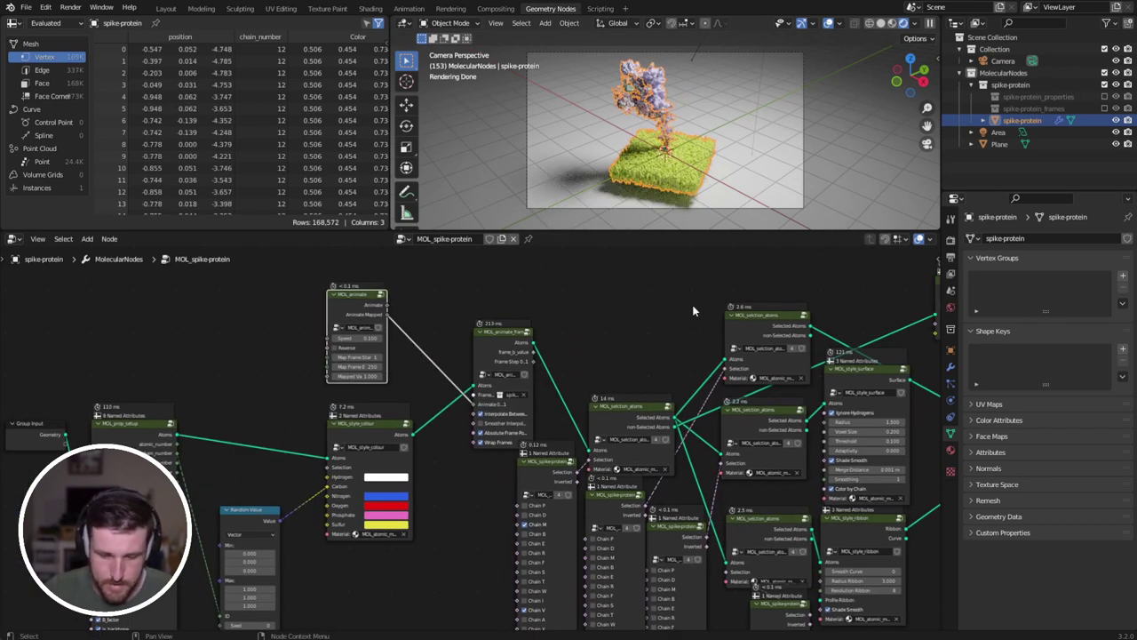